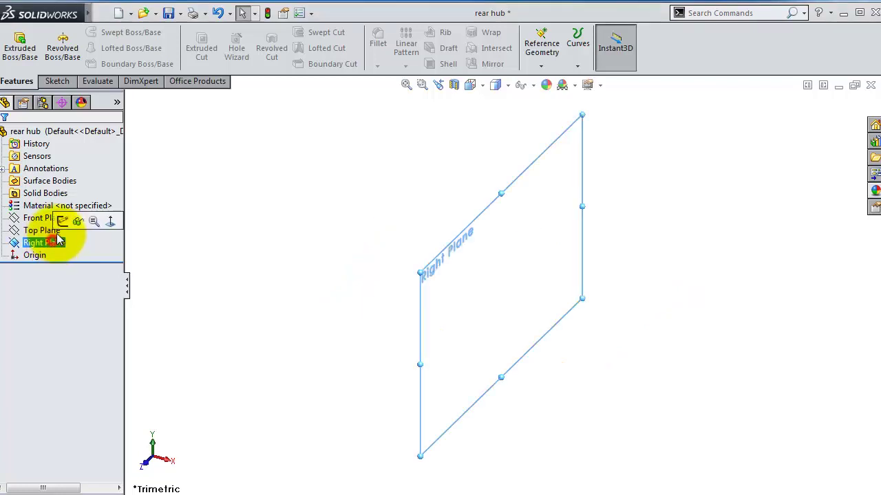
Start a Right Plane sketch and draw the vertical, top and sloped lines from the origin.
{"action": "left_click", "coordinate": [61, 220]}
{"action": "left_click", "coordinate": [83, 33]}
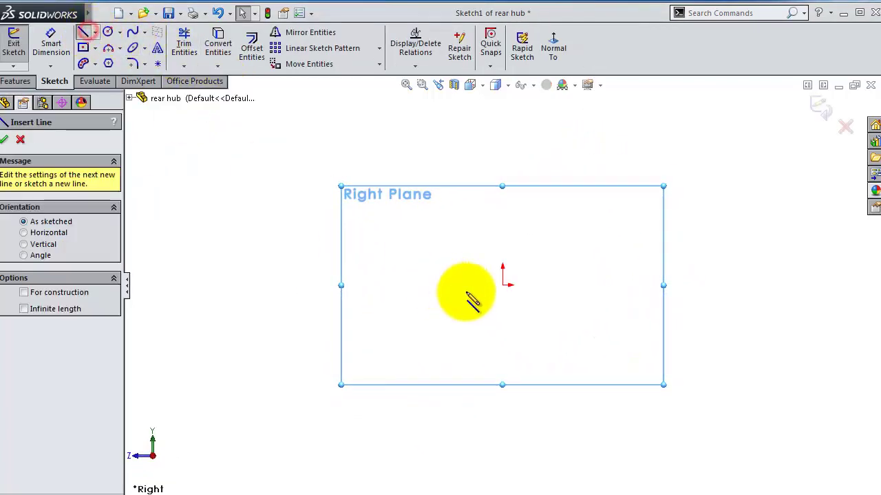
{"action": "left_click", "coordinate": [502, 282]}
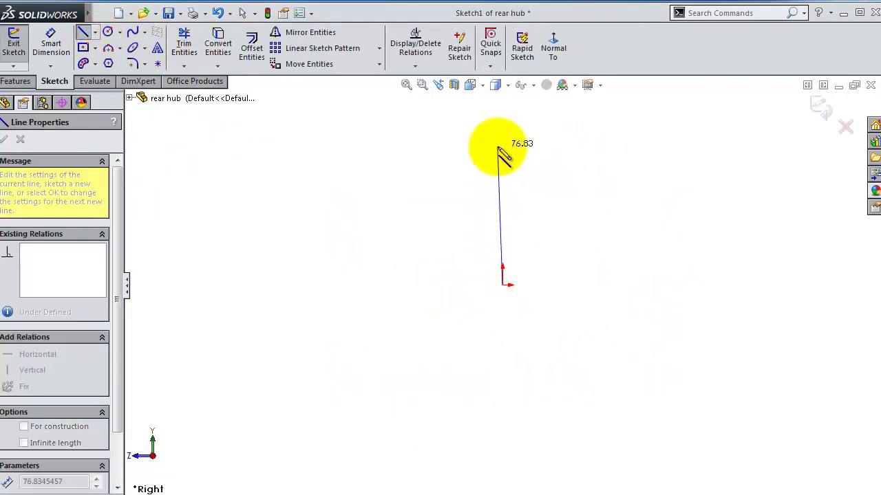
{"action": "left_click", "coordinate": [503, 149]}
{"action": "left_click", "coordinate": [567, 147]}
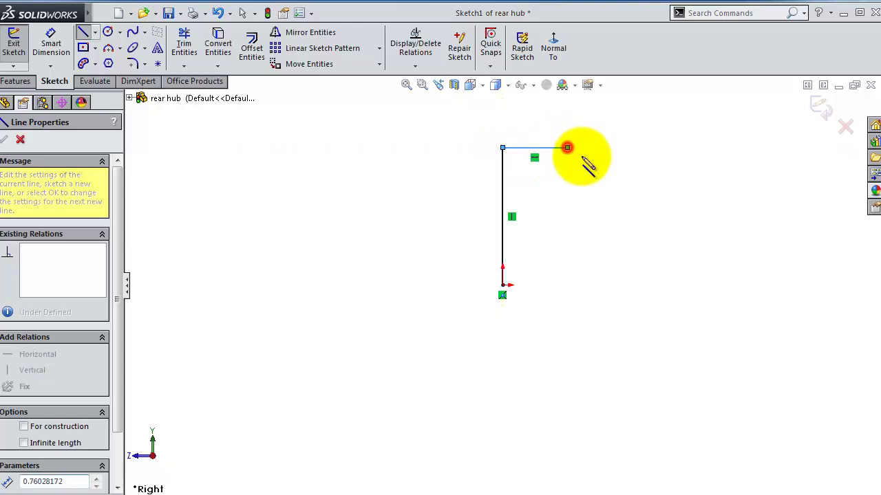
{"action": "left_click", "coordinate": [603, 163]}
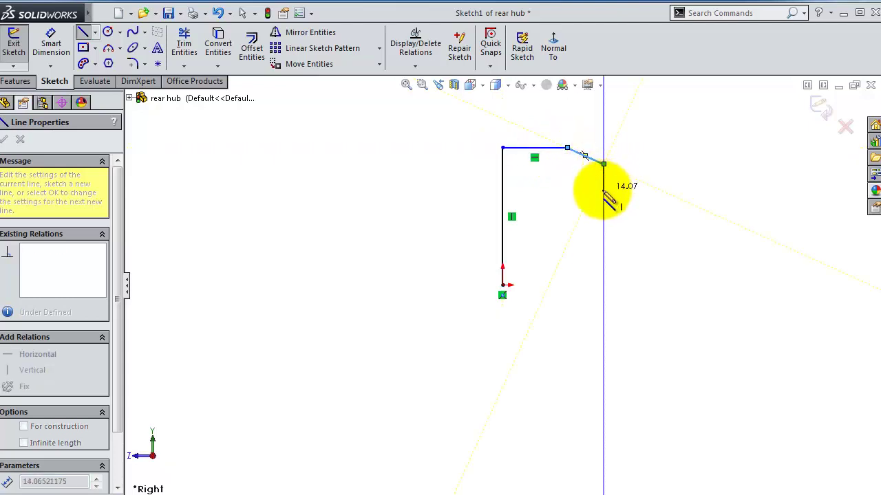
Draw the remaining steps and the right edge, closing the profile back at the origin.
{"action": "left_click", "coordinate": [603, 189]}
{"action": "left_click", "coordinate": [631, 189]}
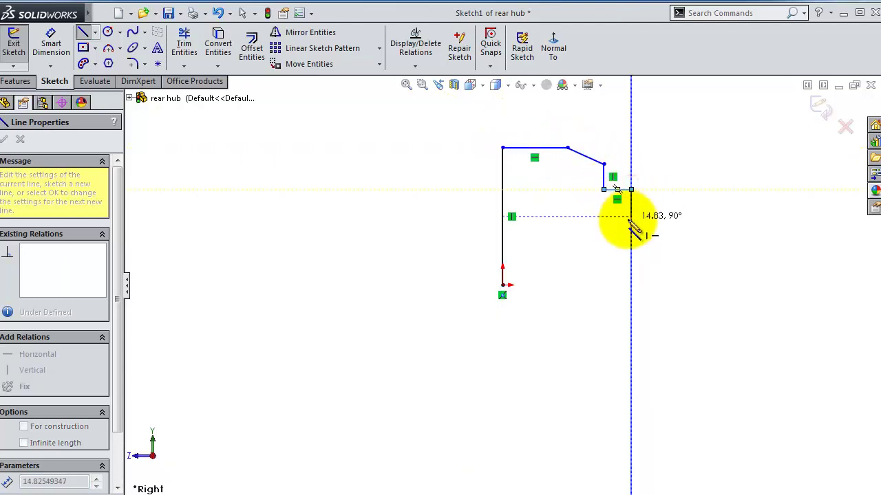
{"action": "left_click", "coordinate": [631, 228]}
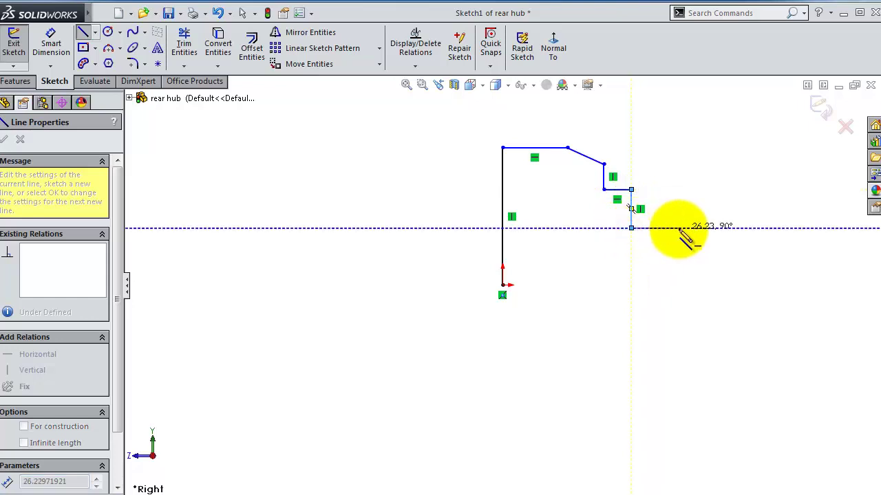
{"action": "left_click", "coordinate": [679, 228]}
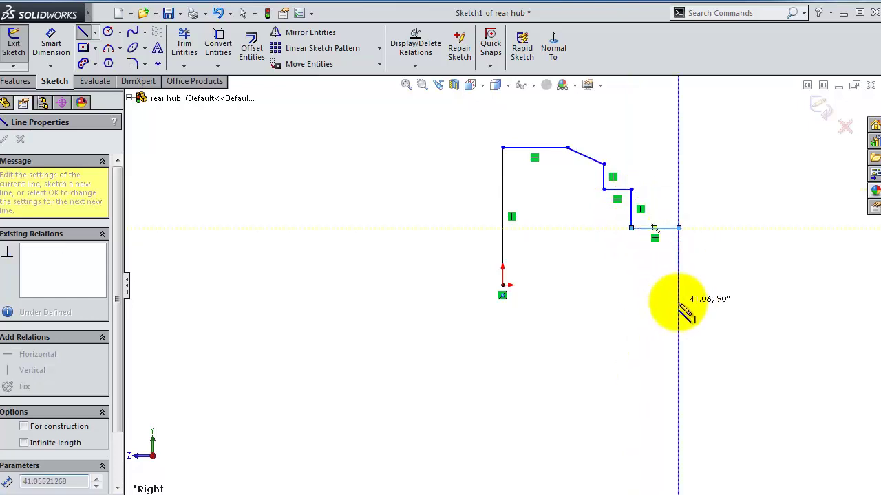
{"action": "left_click", "coordinate": [678, 285]}
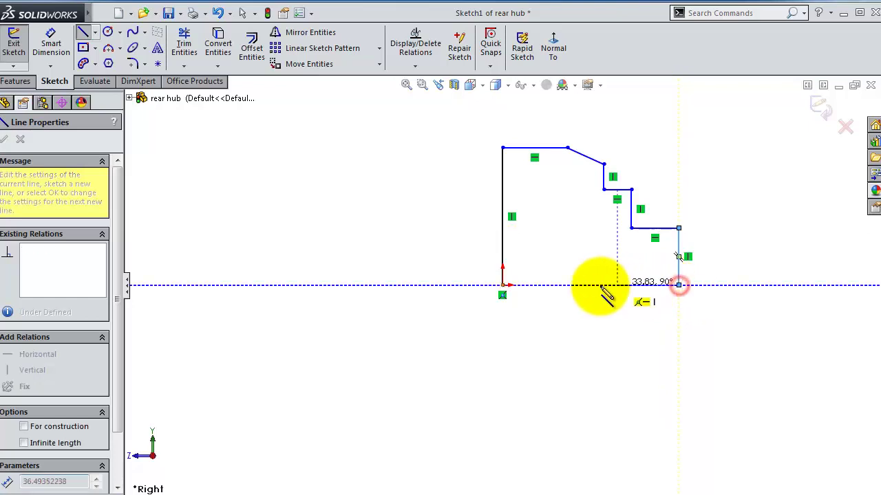
{"action": "left_click", "coordinate": [503, 285]}
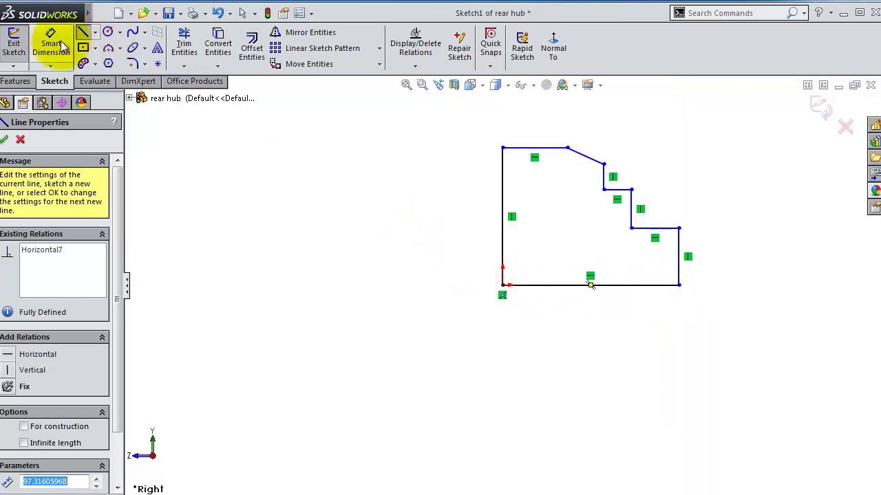
{"action": "left_click", "coordinate": [48, 42]}
Dimension the profile height to 165 and the top line to 95.
{"action": "left_click", "coordinate": [509, 184]}
{"action": "left_click", "coordinate": [462, 183]}
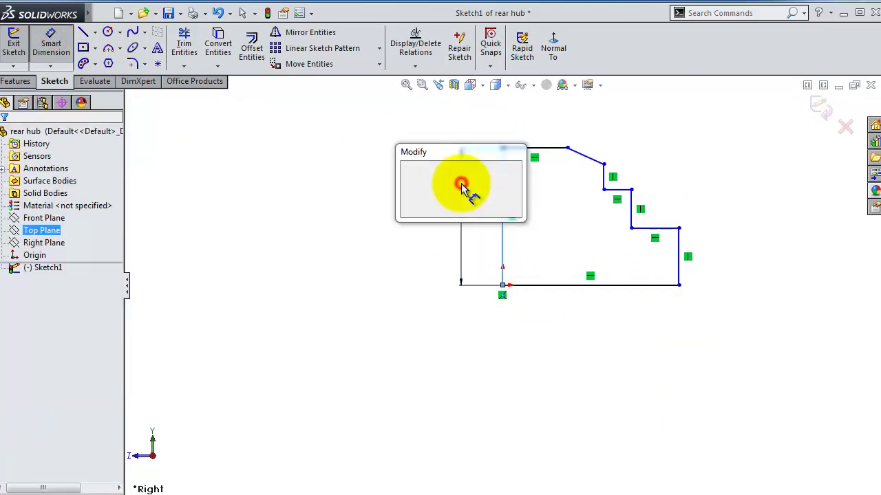
{"action": "type", "text": "165"}
{"action": "key", "text": "Return"}
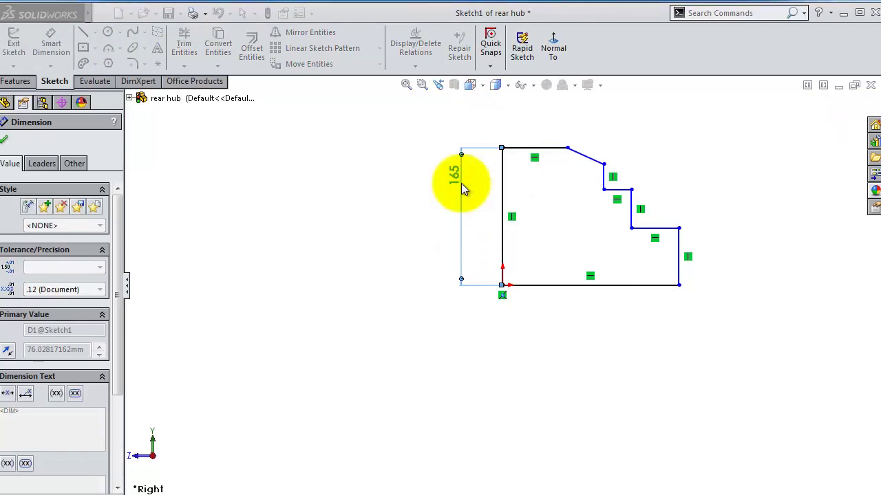
{"action": "left_click", "coordinate": [517, 151]}
{"action": "left_click", "coordinate": [526, 135]}
{"action": "type", "text": "95"}
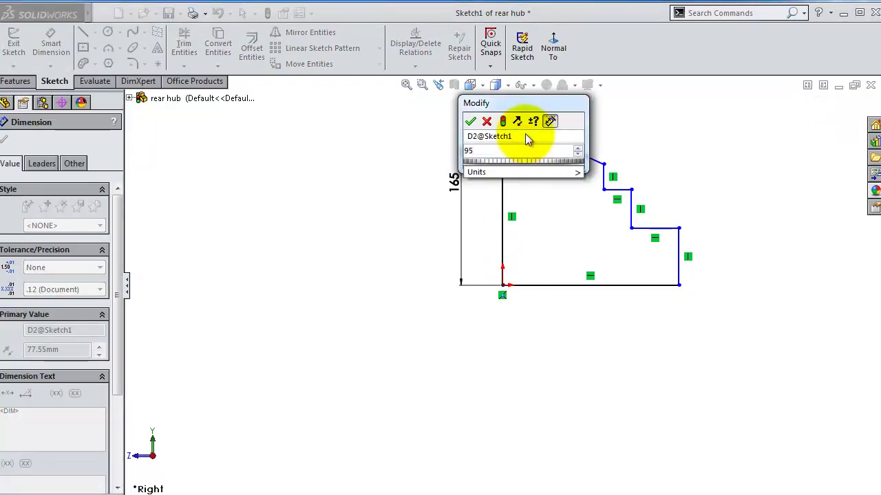
{"action": "key", "text": "Return"}
Dimension the slope width to 38 and the slope angle to 15°.
{"action": "scroll", "coordinate": [578, 165], "scroll_direction": "down", "scroll_amount": 1}
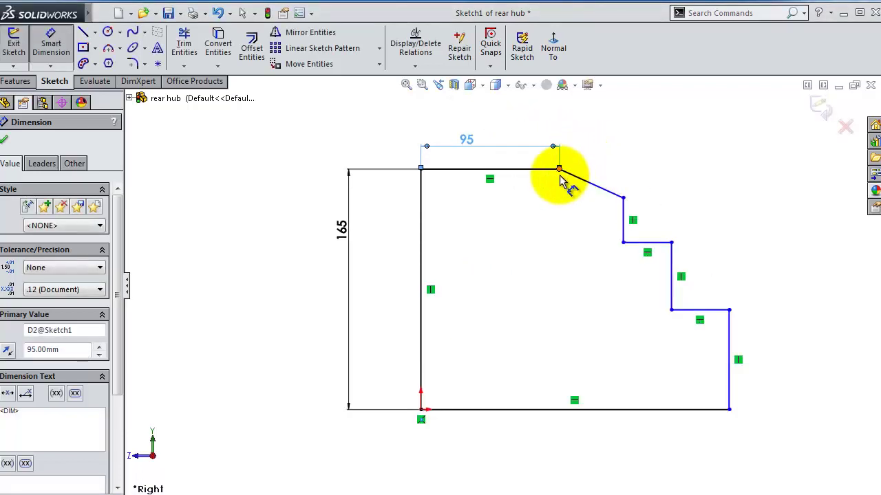
{"action": "scroll", "coordinate": [554, 179], "scroll_direction": "down", "scroll_amount": 3}
{"action": "left_click", "coordinate": [548, 184]}
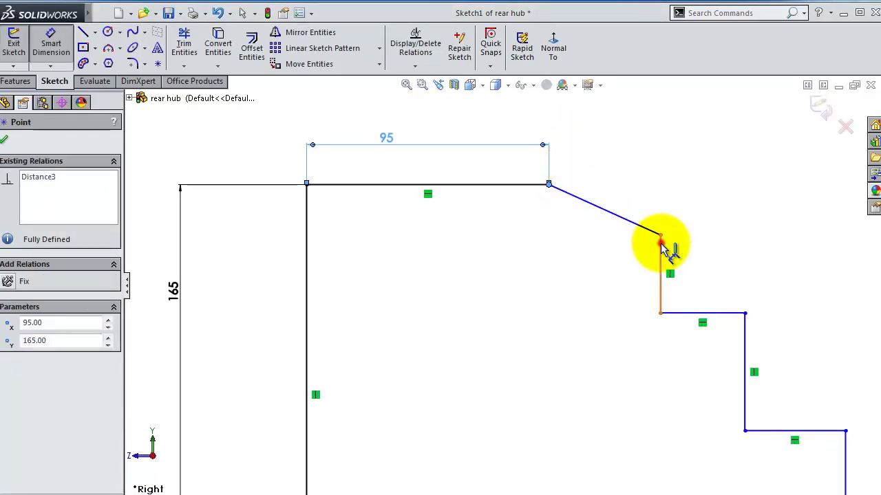
{"action": "left_click", "coordinate": [660, 254]}
{"action": "left_click", "coordinate": [659, 157]}
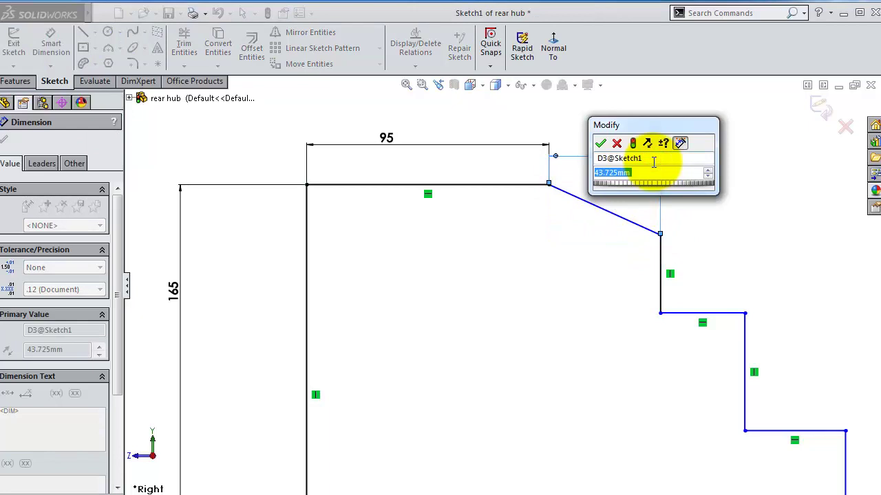
{"action": "type", "text": "38"}
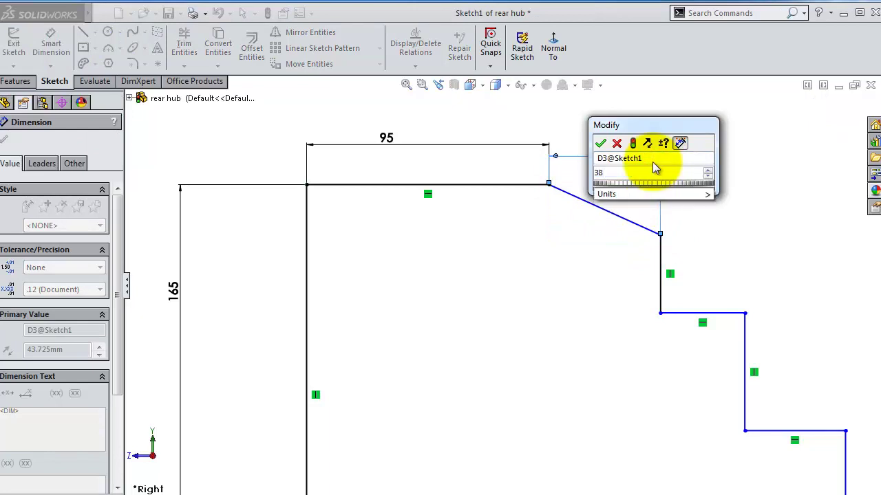
{"action": "key", "text": "Return"}
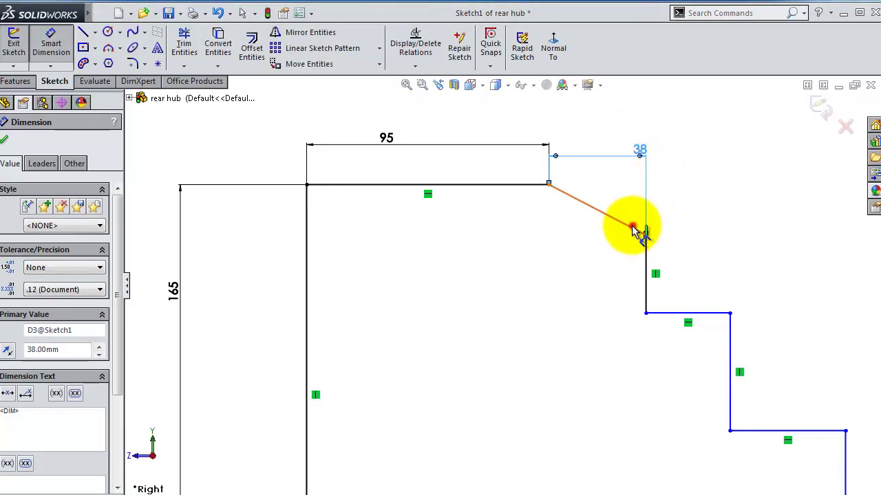
{"action": "left_click", "coordinate": [633, 227]}
{"action": "left_click", "coordinate": [512, 184]}
{"action": "left_click", "coordinate": [612, 193]}
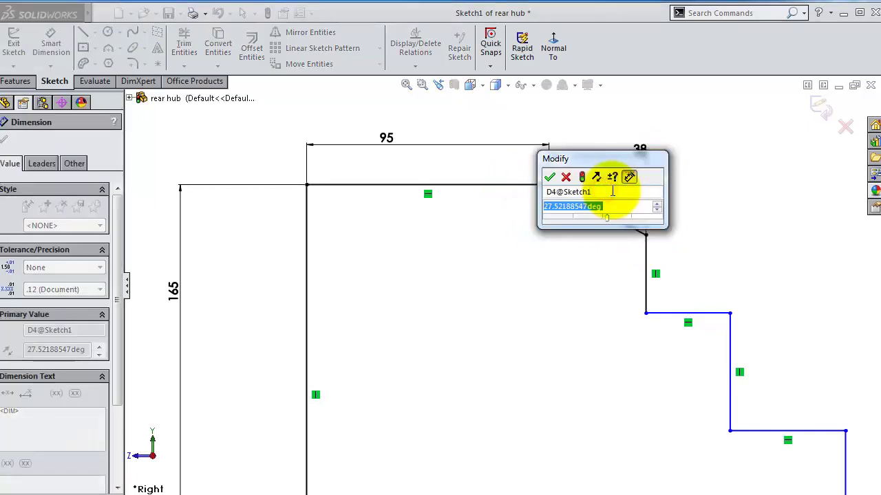
{"action": "type", "text": "15"}
{"action": "key", "text": "Return"}
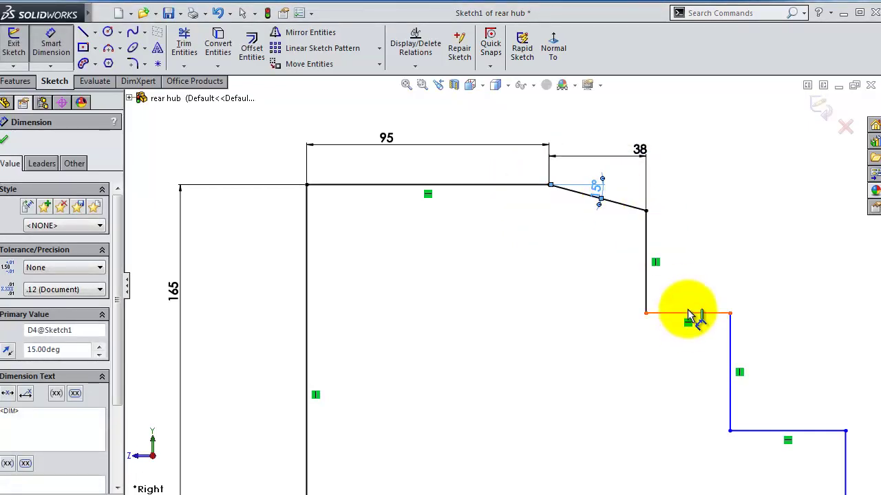
Dimension the upper and lower step widths to 25 each.
{"action": "left_click", "coordinate": [715, 318]}
{"action": "left_click", "coordinate": [712, 297]}
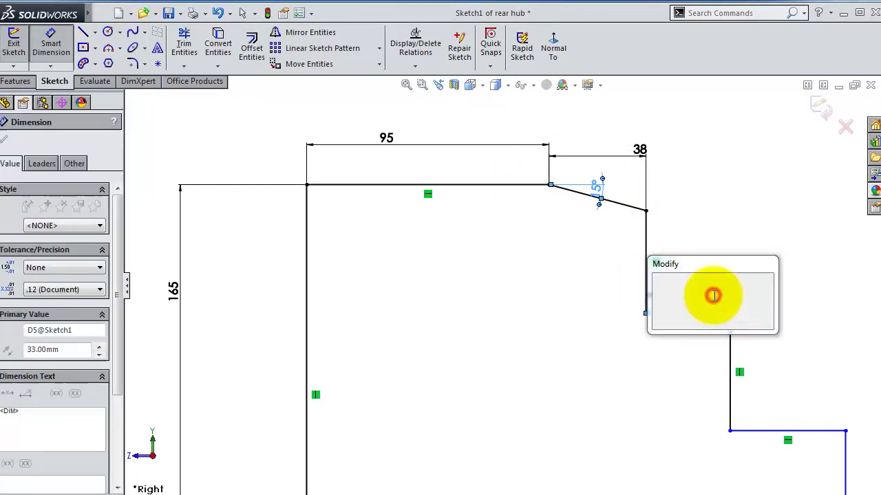
{"action": "type", "text": "2"}
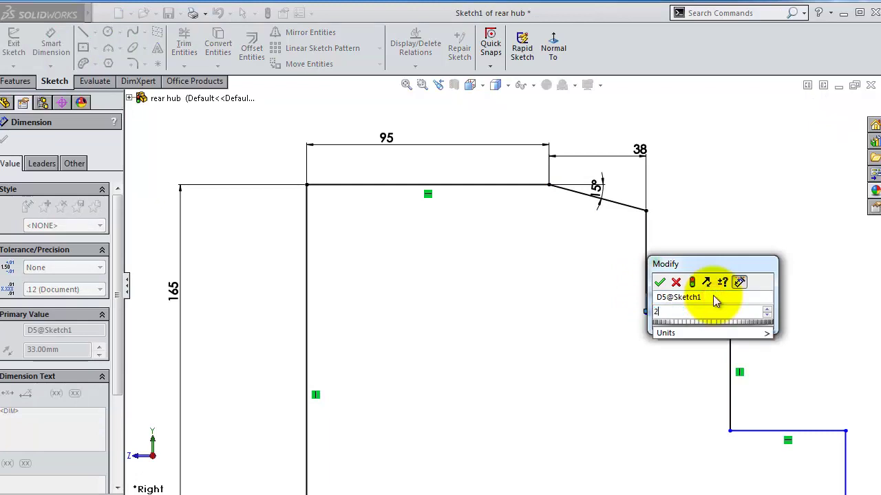
{"action": "type", "text": "5"}
{"action": "key", "text": "Return"}
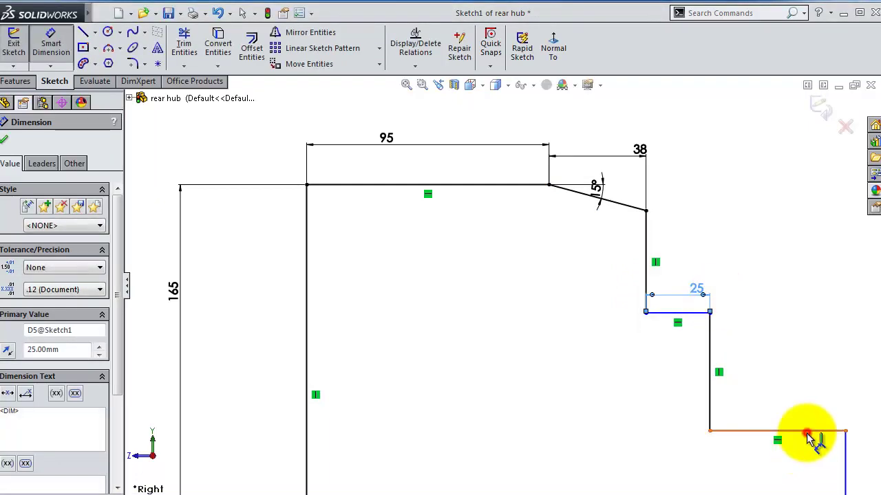
{"action": "left_click", "coordinate": [808, 435]}
{"action": "left_click", "coordinate": [809, 397]}
{"action": "type", "text": "25"}
{"action": "key", "text": "Return"}
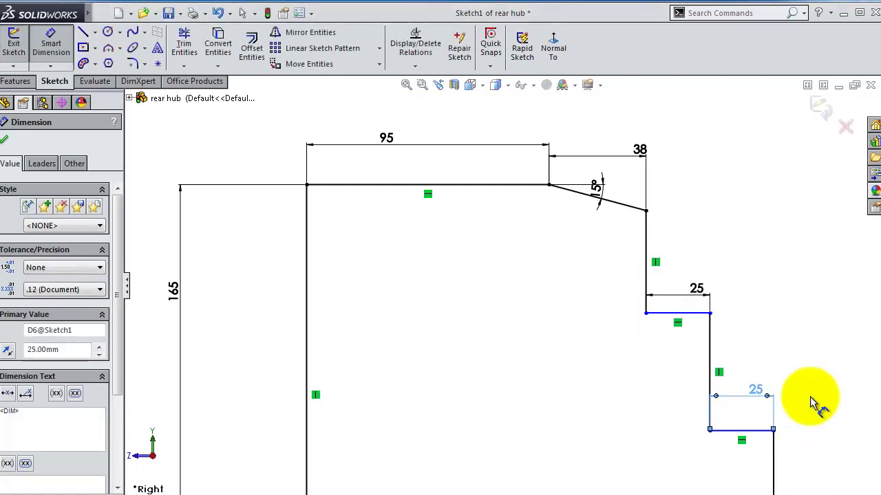
Dimension the right edge height to 50 and the short vertical step to 25.
{"action": "scroll", "coordinate": [810, 396], "scroll_direction": "up", "scroll_amount": 2}
{"action": "scroll", "coordinate": [806, 417], "scroll_direction": "up", "scroll_amount": 2}
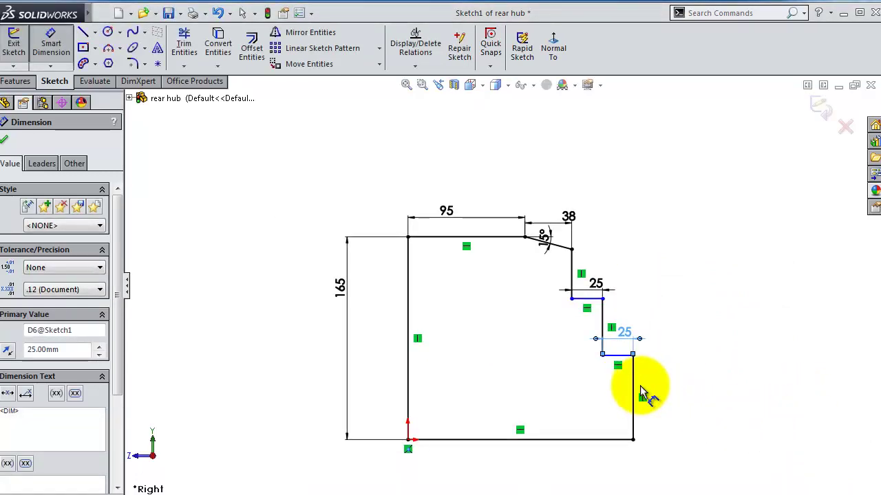
{"action": "left_click", "coordinate": [633, 388]}
{"action": "left_click", "coordinate": [668, 386]}
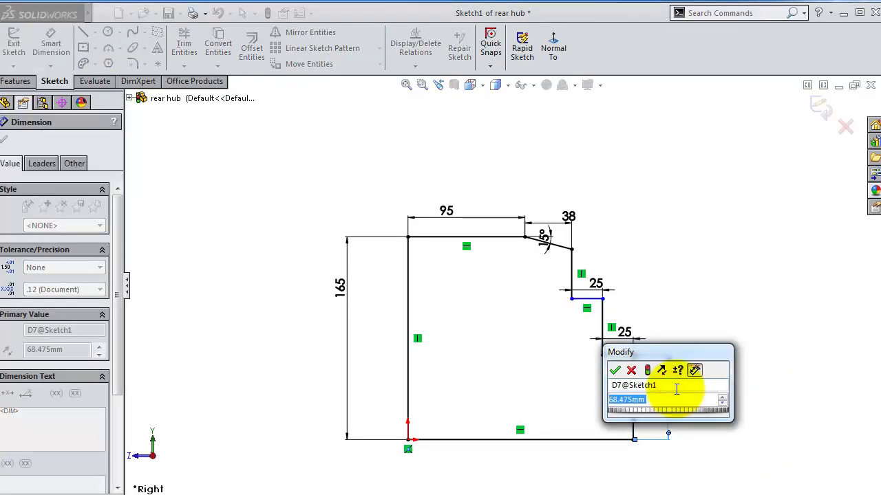
{"action": "type", "text": "50"}
{"action": "key", "text": "Return"}
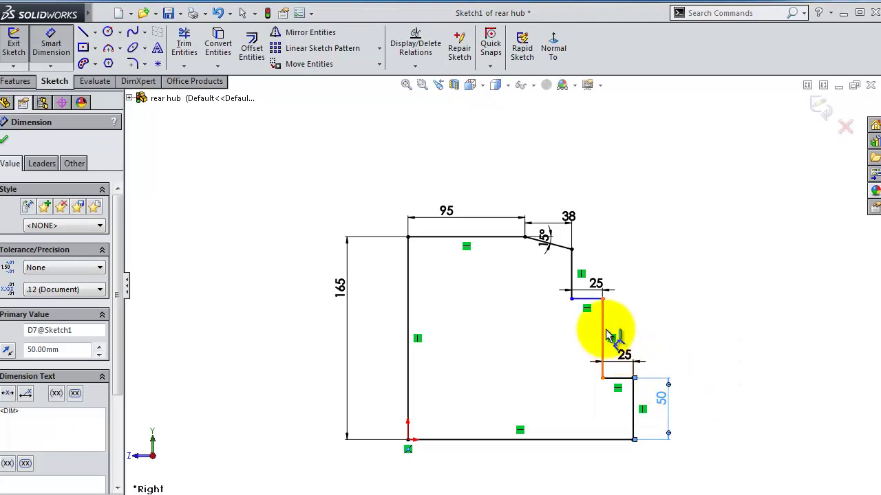
{"action": "left_click", "coordinate": [606, 331]}
{"action": "left_click", "coordinate": [688, 339]}
{"action": "type", "text": "25"}
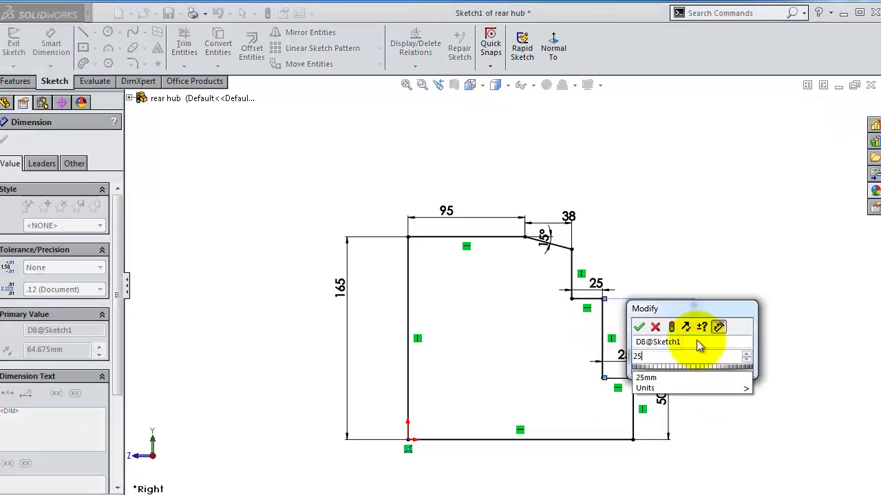
{"action": "key", "text": "Return"}
Revolve the profile 360° about its bottom line into Revolve1 and orbit to view the front.
{"action": "left_click", "coordinate": [4, 81]}
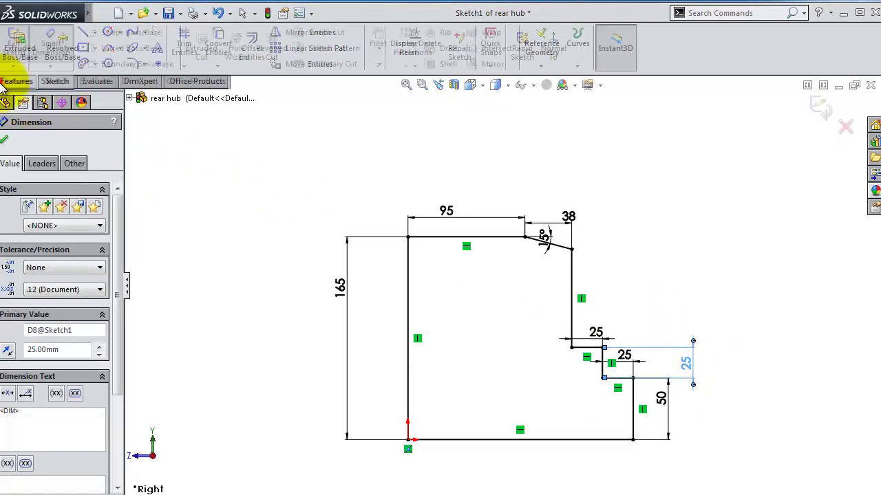
{"action": "left_click", "coordinate": [62, 48]}
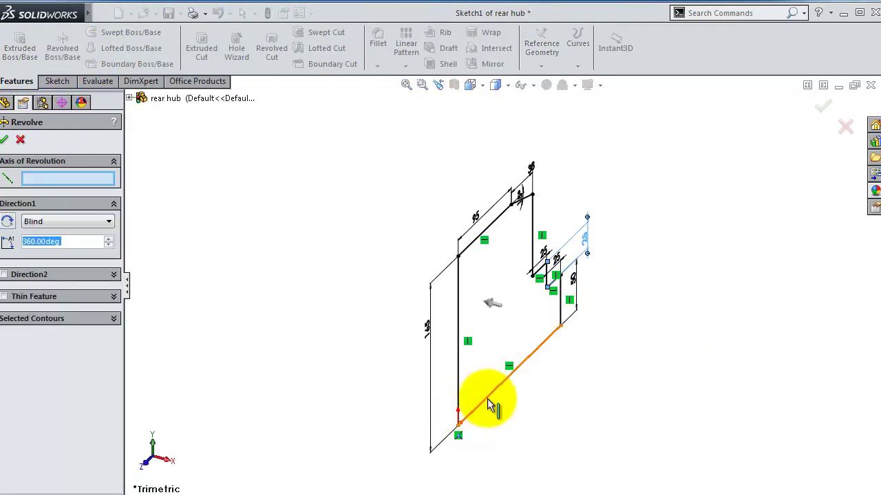
{"action": "left_click", "coordinate": [487, 403]}
{"action": "left_click", "coordinate": [823, 107]}
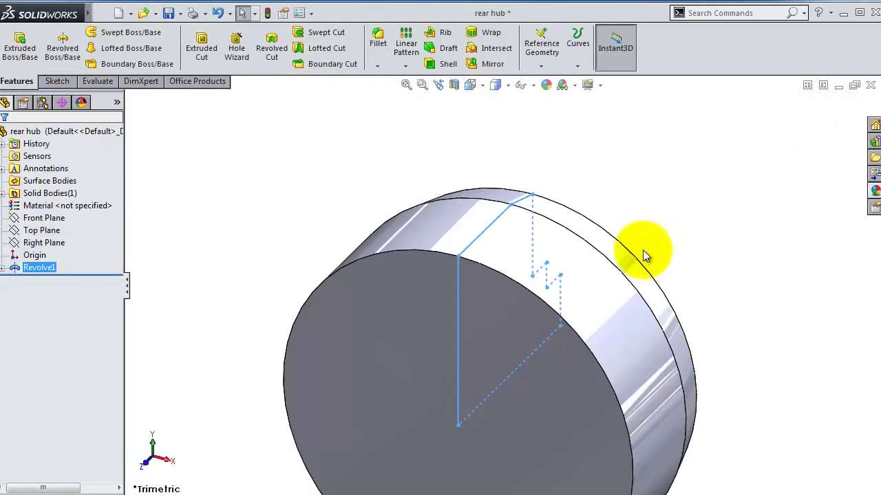
{"action": "mouse_move", "coordinate": [645, 256]}
{"action": "middle_mouse_down"}
{"action": "mouse_move", "coordinate": [521, 258]}
{"action": "mouse_move", "coordinate": [558, 305]}
{"action": "middle_mouse_up"}
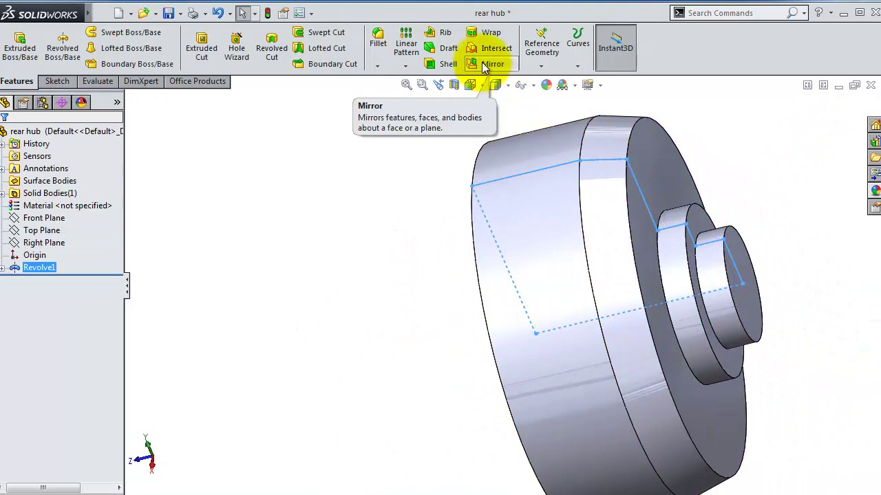
{"action": "left_click", "coordinate": [376, 66]}
Set up a 4 mm chamfer and pick the smallest boss's front edge.
{"action": "left_click", "coordinate": [377, 92]}
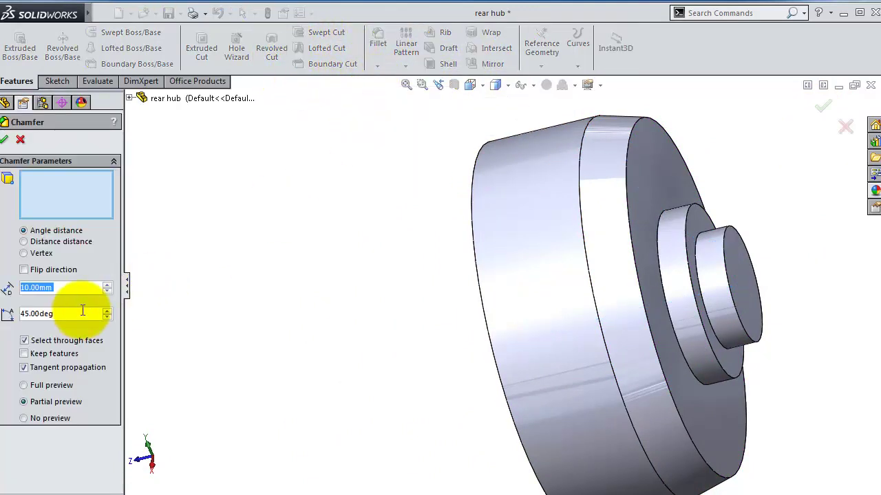
{"action": "type", "text": "4"}
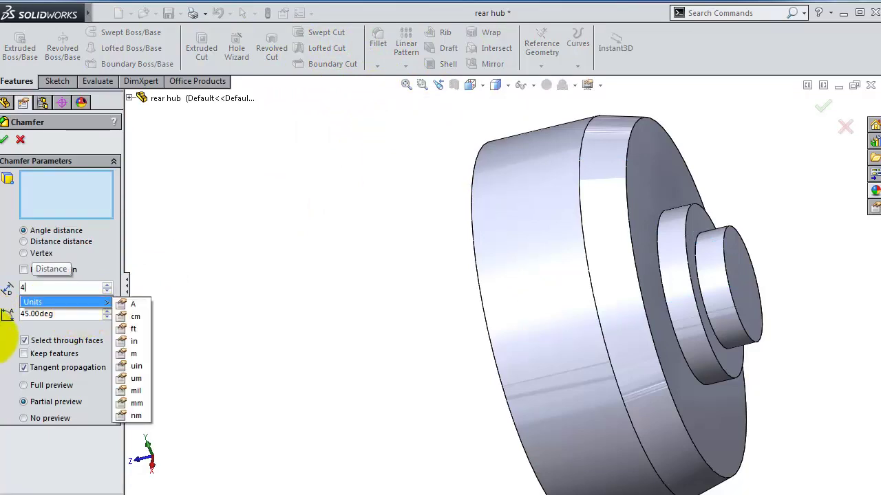
{"action": "key", "text": "Return"}
{"action": "scroll", "coordinate": [632, 319], "scroll_direction": "down", "scroll_amount": 5}
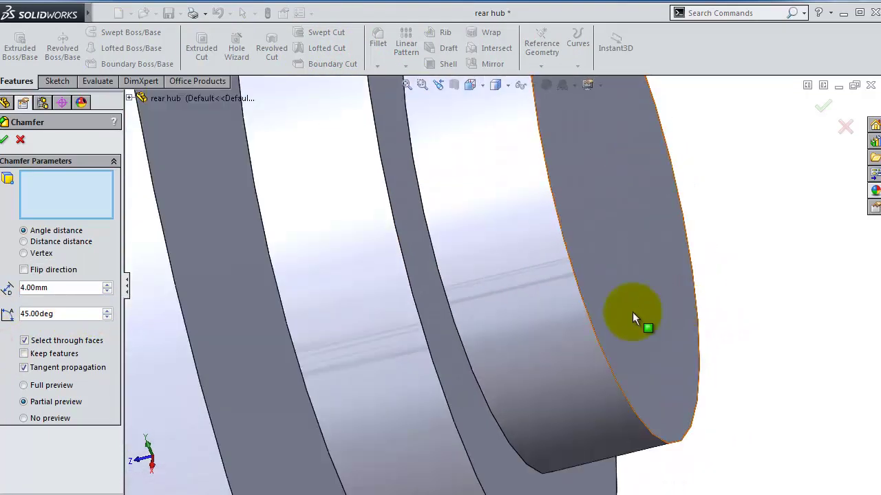
{"action": "scroll", "coordinate": [601, 356], "scroll_direction": "up", "scroll_amount": 3}
{"action": "left_click", "coordinate": [606, 358]}
Clear the extra edge, reselect only the boss's front edge, and accept the 4 mm × 45° chamfer.
{"action": "scroll", "coordinate": [604, 361], "scroll_direction": "up", "scroll_amount": 2}
{"action": "scroll", "coordinate": [608, 370], "scroll_direction": "up", "scroll_amount": 2}
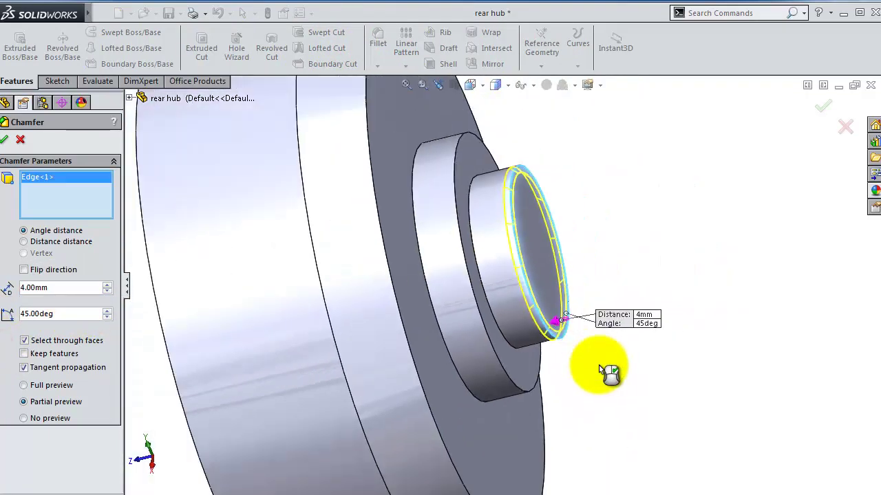
{"action": "left_click", "coordinate": [508, 379]}
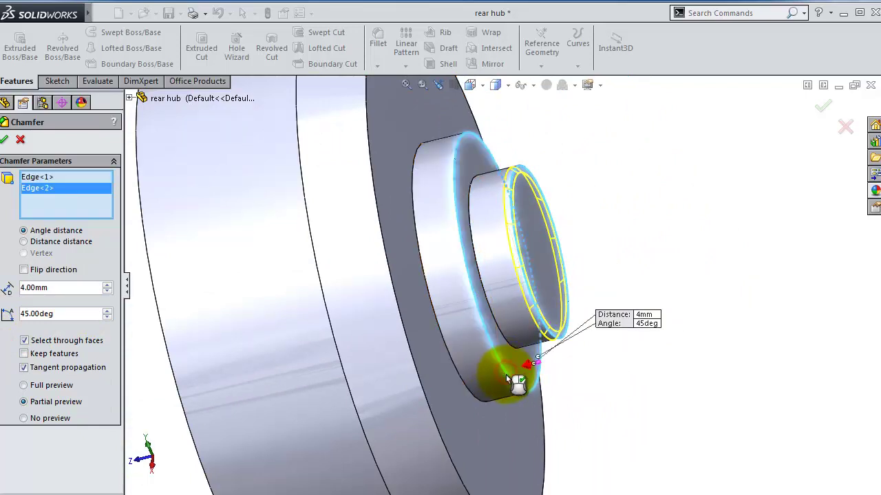
{"action": "right_click", "coordinate": [76, 220]}
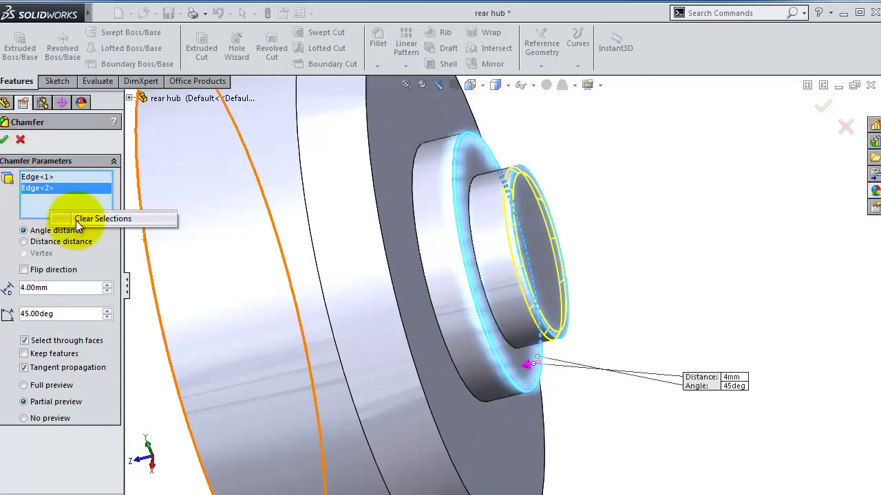
{"action": "left_click", "coordinate": [113, 218]}
{"action": "left_click", "coordinate": [521, 270]}
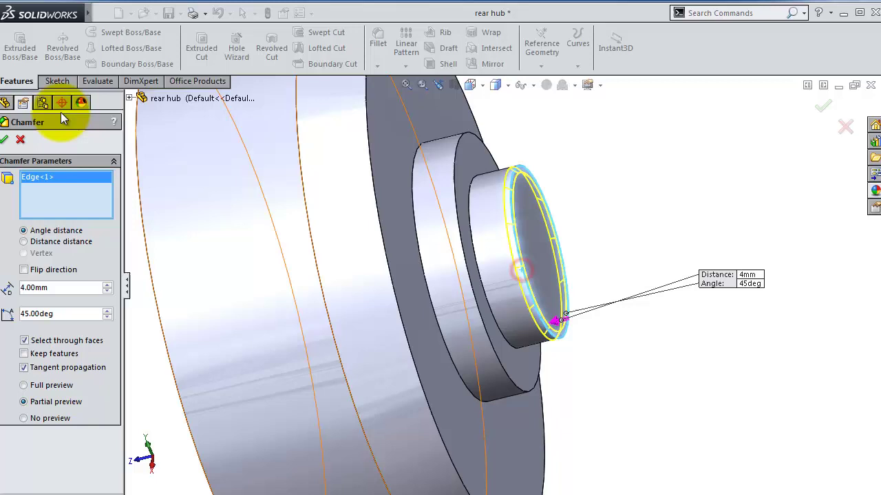
{"action": "left_click", "coordinate": [5, 140]}
Round the two circular edges at the middle step with a 3.5 mm fillet.
{"action": "left_click", "coordinate": [378, 43]}
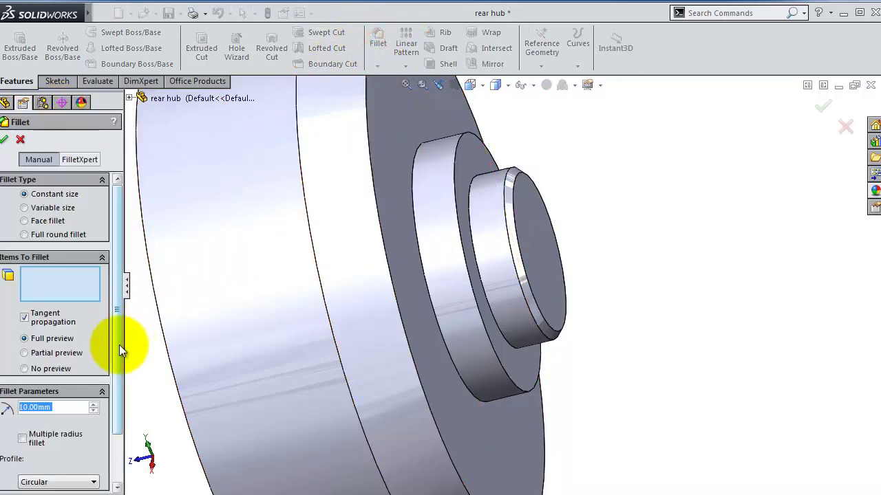
{"action": "type", "text": "3.5"}
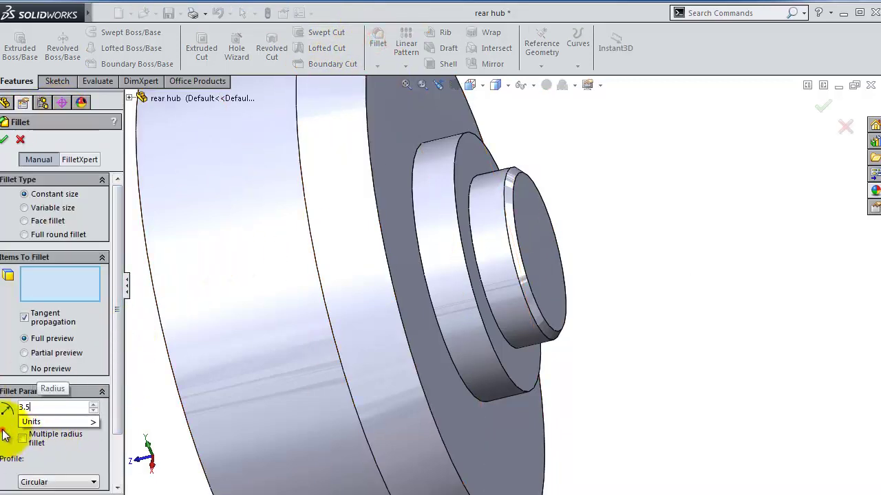
{"action": "key", "text": "Return"}
{"action": "left_click", "coordinate": [485, 298]}
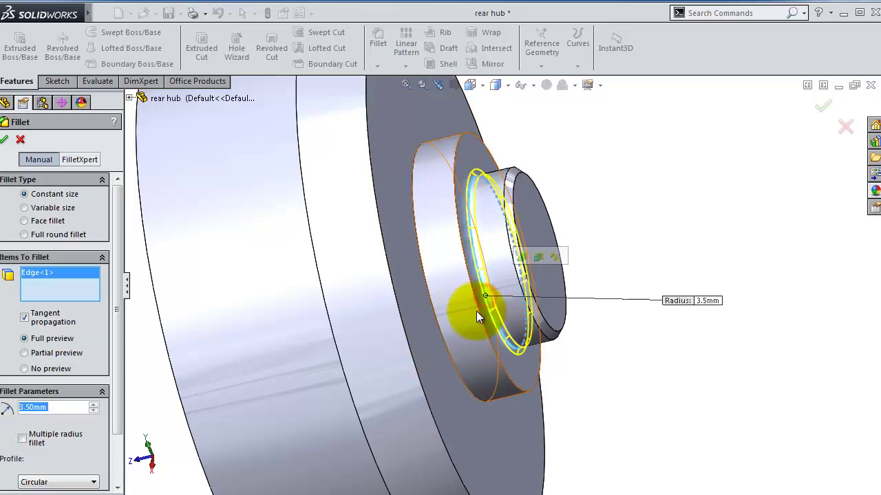
{"action": "left_click", "coordinate": [479, 314]}
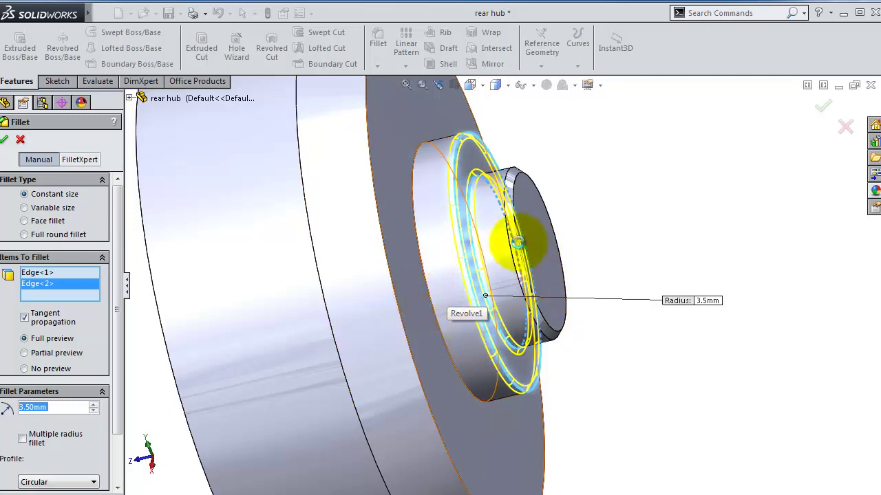
{"action": "left_click", "coordinate": [5, 141]}
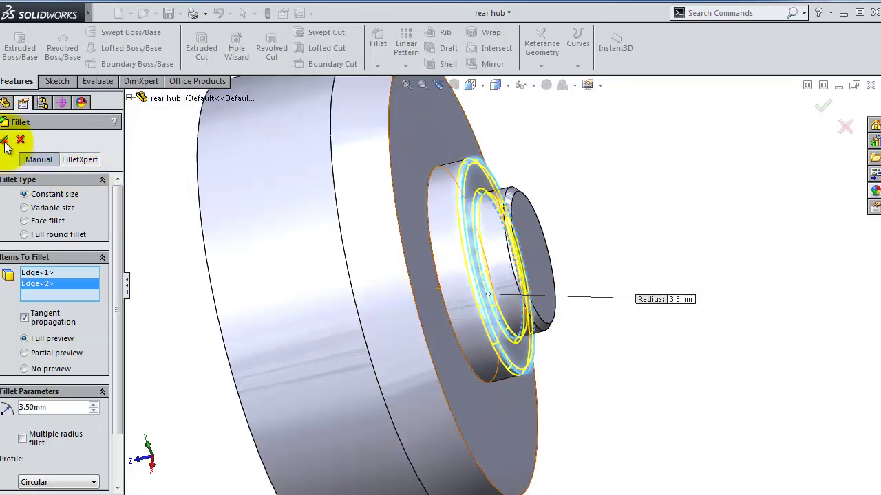
{"action": "mouse_move", "coordinate": [603, 285]}
{"action": "middle_mouse_down"}
{"action": "mouse_move", "coordinate": [539, 263]}
{"action": "mouse_move", "coordinate": [539, 231]}
{"action": "mouse_move", "coordinate": [590, 202]}
{"action": "mouse_move", "coordinate": [603, 272]}
{"action": "mouse_move", "coordinate": [383, 288]}
{"action": "middle_mouse_up"}
{"action": "left_click", "coordinate": [48, 230]}
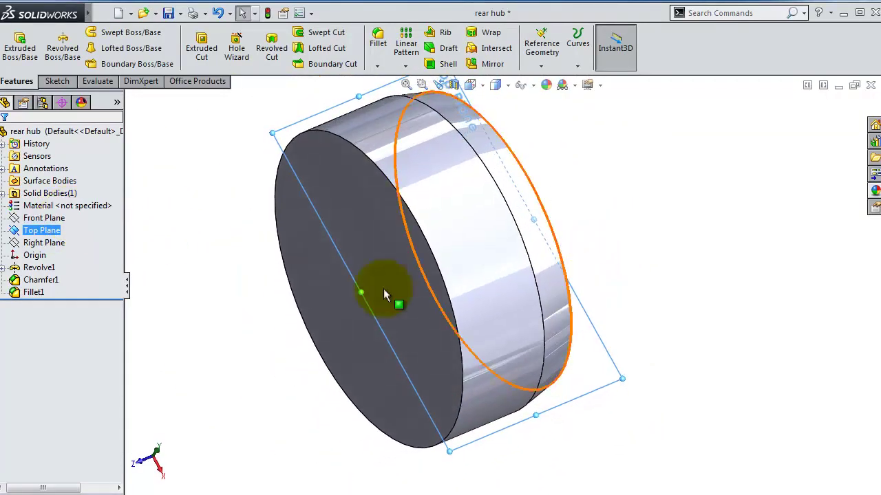
Sketch a circle below the part on the Top Plane, viewed normal to it.
{"action": "left_click", "coordinate": [27, 218]}
{"action": "left_click", "coordinate": [22, 203]}
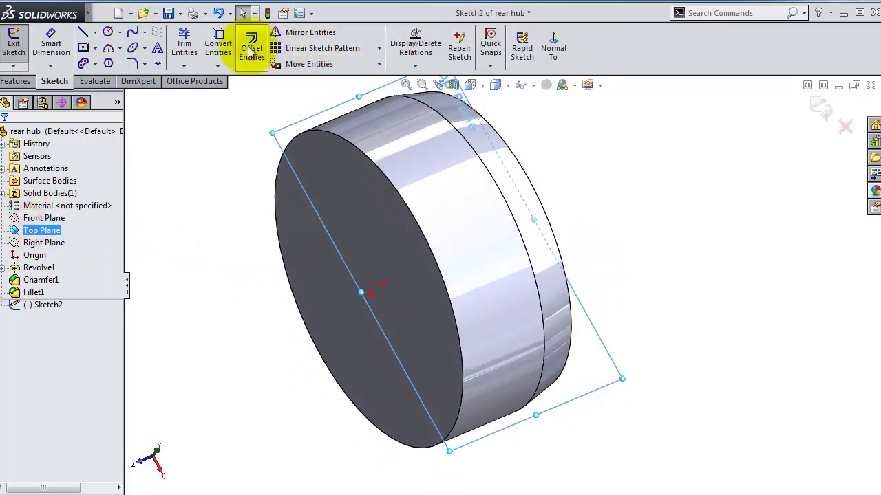
{"action": "left_click", "coordinate": [555, 43]}
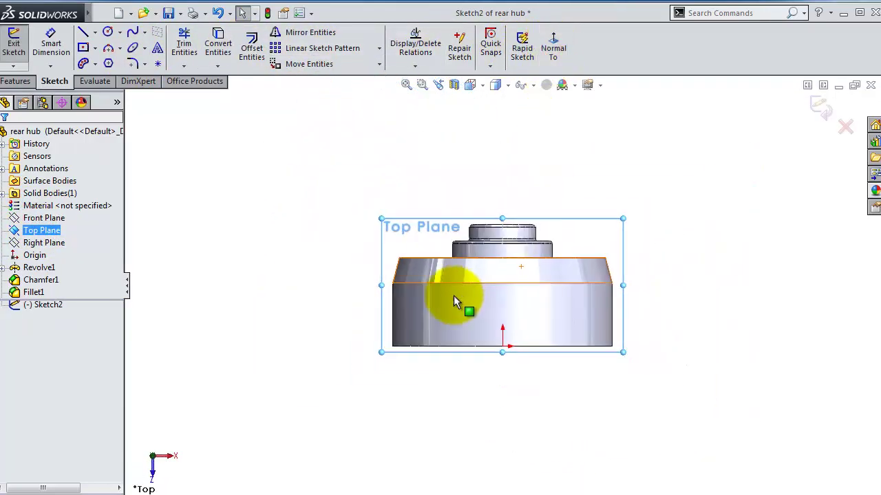
{"action": "left_click", "coordinate": [107, 32]}
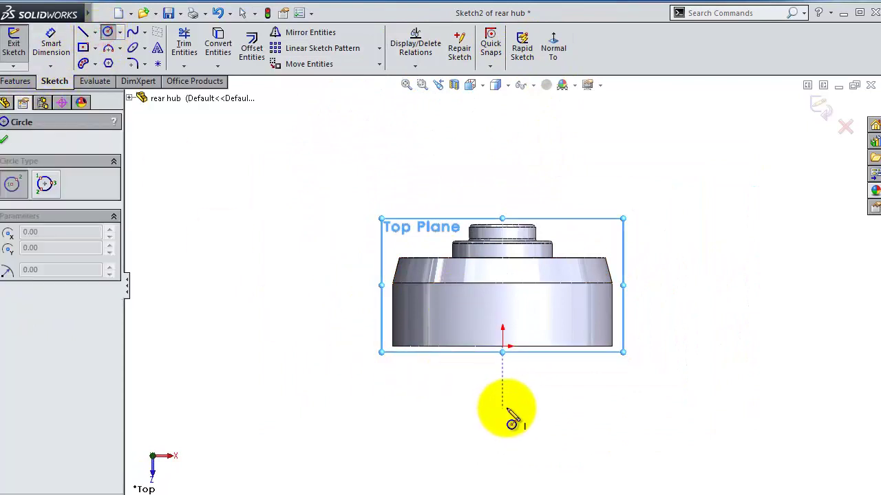
{"action": "left_click", "coordinate": [502, 430]}
{"action": "left_click", "coordinate": [517, 410]}
Dimension the circle to Ø75 with its centre 75 mm from the origin.
{"action": "left_click", "coordinate": [51, 43]}
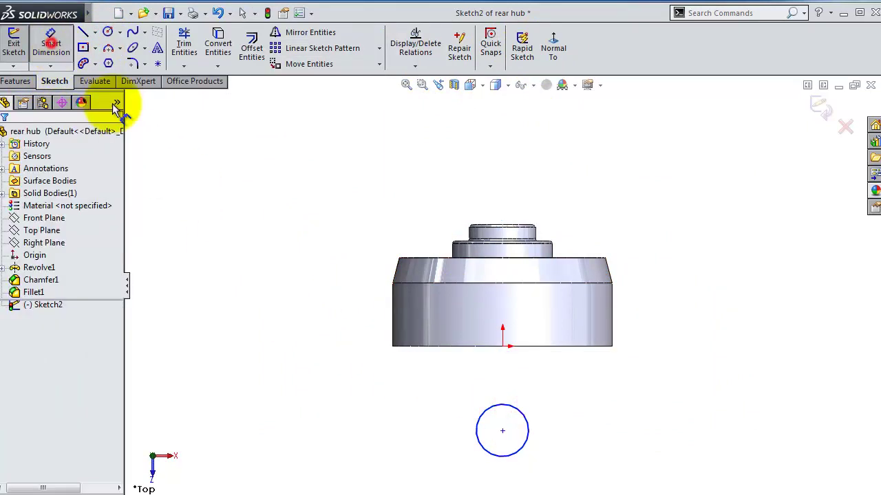
{"action": "left_click", "coordinate": [488, 411]}
{"action": "left_click", "coordinate": [451, 420]}
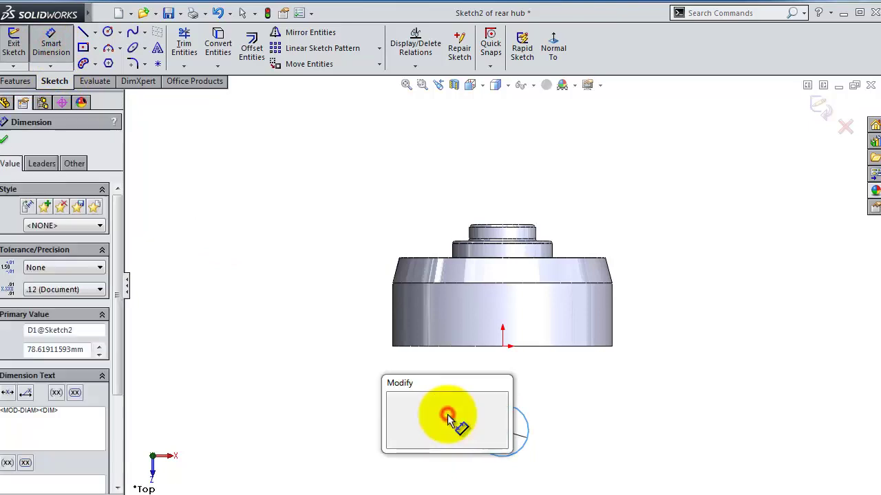
{"action": "type", "text": "3"}
{"action": "key", "text": "Return"}
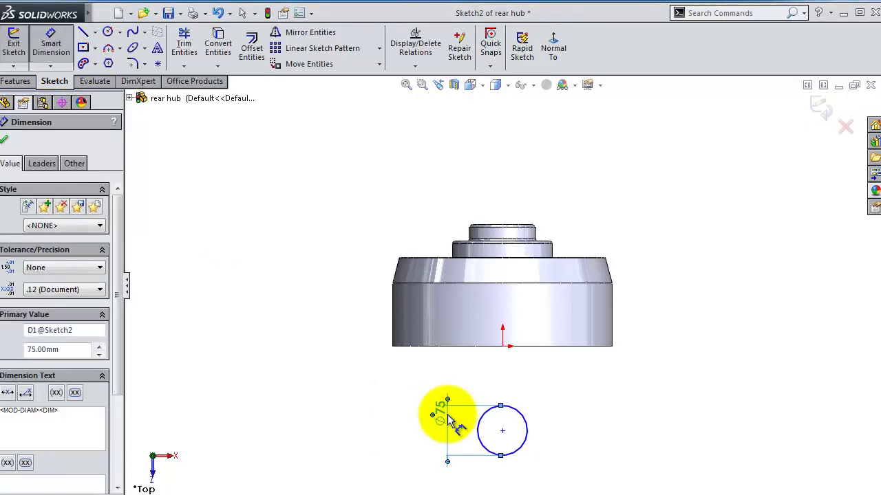
{"action": "left_click", "coordinate": [502, 430]}
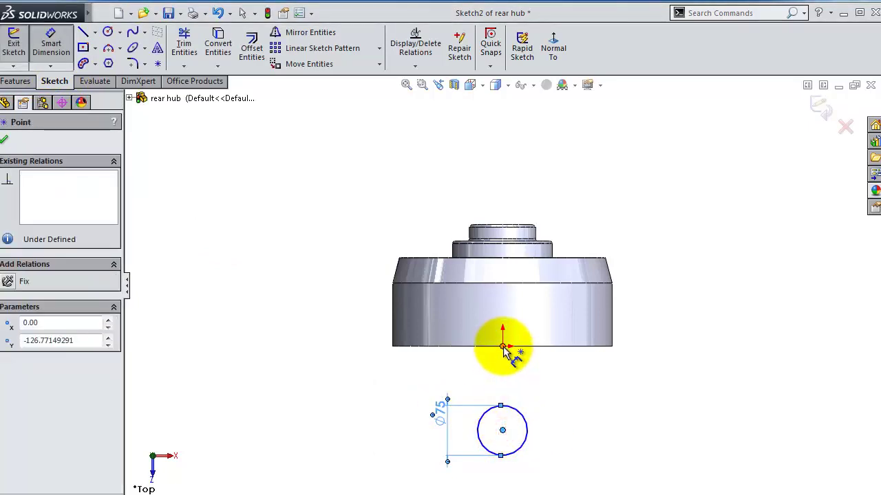
{"action": "left_click", "coordinate": [502, 346]}
{"action": "left_click", "coordinate": [399, 369]}
{"action": "type", "text": "75"}
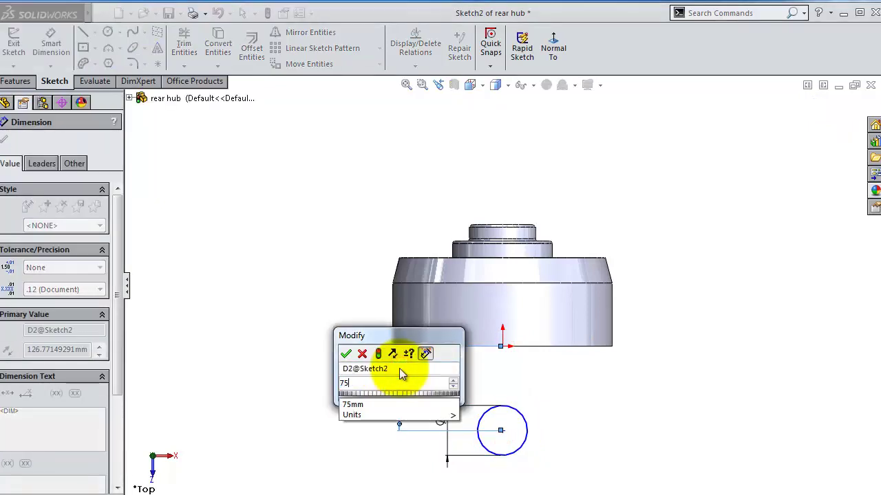
{"action": "key", "text": "Return"}
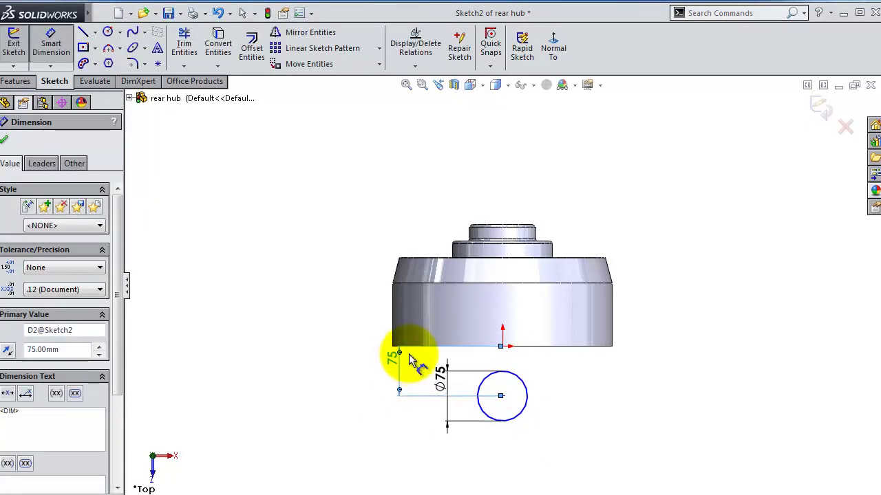
Select the circle's centre and the origin to align them vertically, then clear the selection.
{"action": "left_click", "coordinate": [529, 412]}
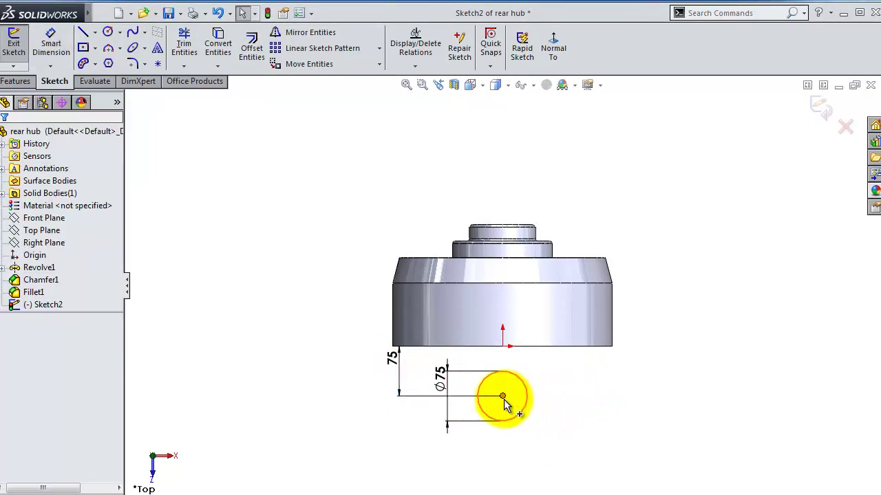
{"action": "left_click", "coordinate": [502, 397]}
{"action": "left_click", "coordinate": [502, 346], "text": "ctrl"}
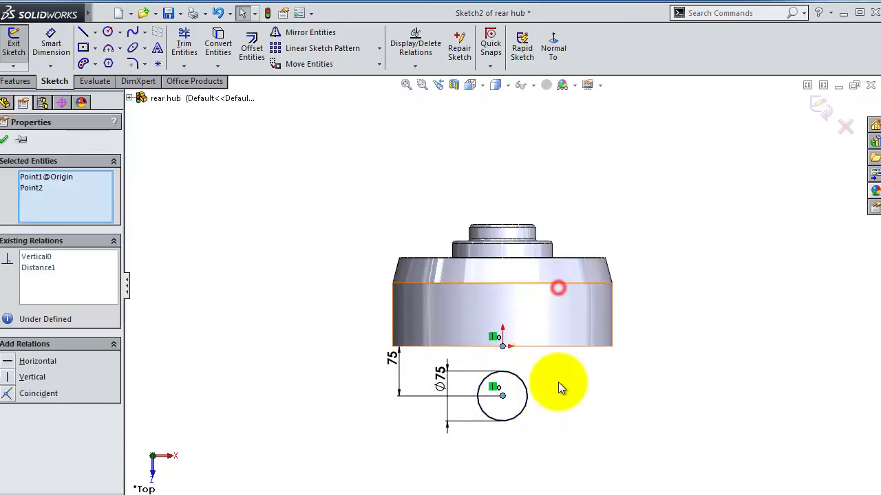
{"action": "left_click", "coordinate": [566, 418]}
{"action": "left_click", "coordinate": [7, 83]}
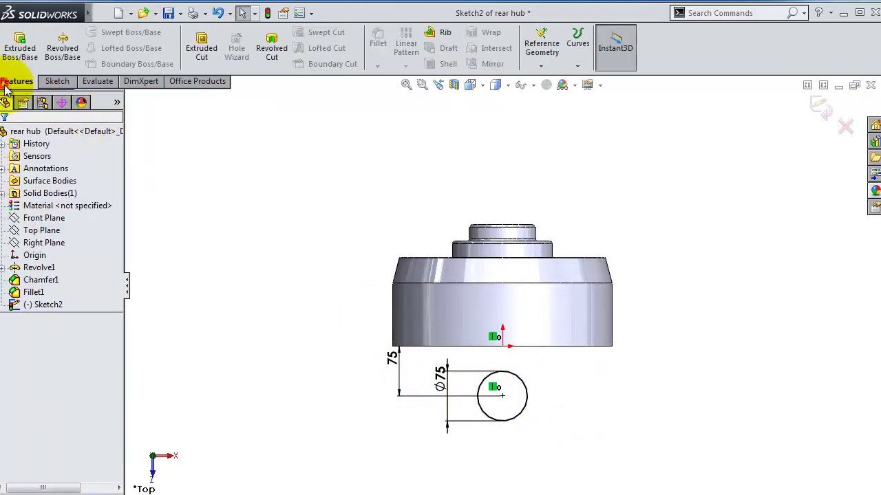
Try a 90 mm symmetric extrusion of the circle, then undo it.
{"action": "left_click", "coordinate": [20, 52]}
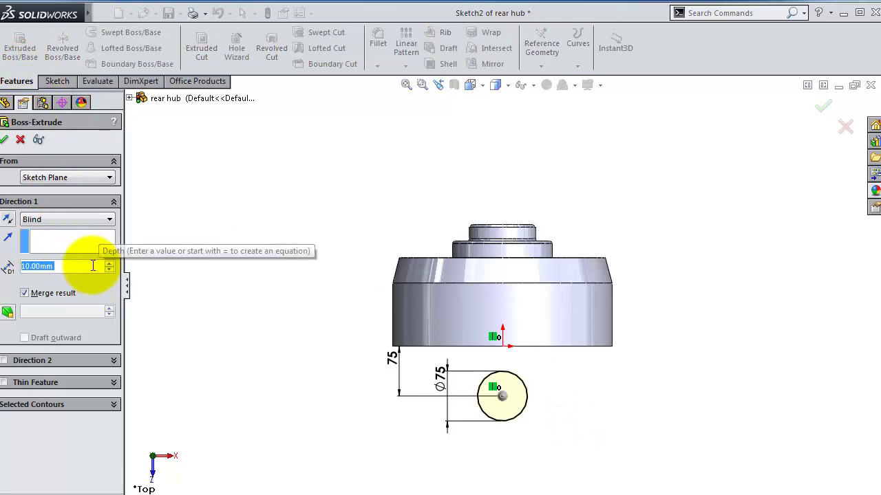
{"action": "type", "text": "9"}
{"action": "left_click", "coordinate": [79, 219]}
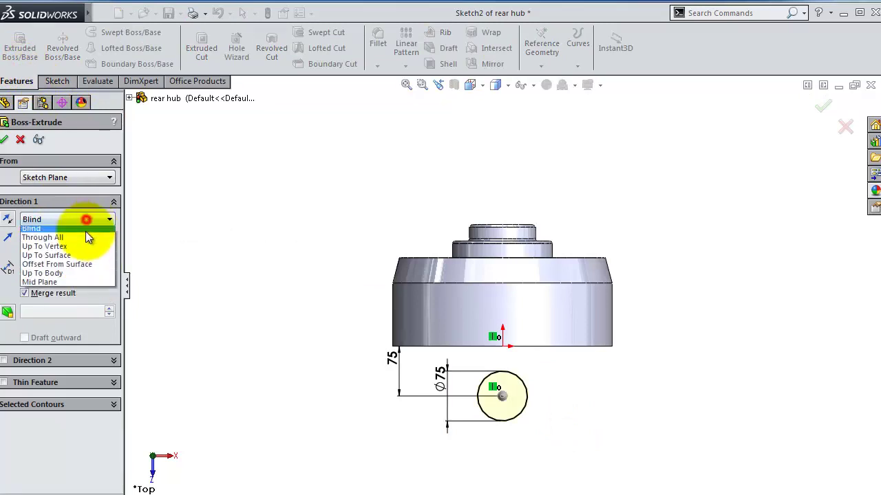
{"action": "left_click", "coordinate": [66, 281]}
{"action": "left_click", "coordinate": [7, 143]}
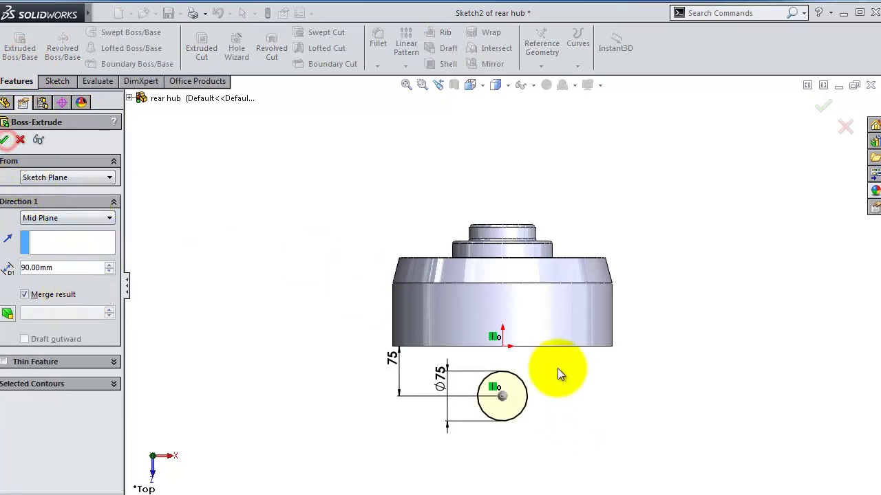
{"action": "mouse_move", "coordinate": [562, 374]}
{"action": "middle_mouse_down"}
{"action": "mouse_move", "coordinate": [562, 337]}
{"action": "mouse_move", "coordinate": [507, 240]}
{"action": "mouse_move", "coordinate": [505, 249]}
{"action": "mouse_move", "coordinate": [232, 338]}
{"action": "mouse_move", "coordinate": [324, 324]}
{"action": "mouse_move", "coordinate": [458, 354]}
{"action": "mouse_move", "coordinate": [572, 322]}
{"action": "mouse_move", "coordinate": [578, 306]}
{"action": "mouse_move", "coordinate": [535, 295]}
{"action": "middle_mouse_up"}
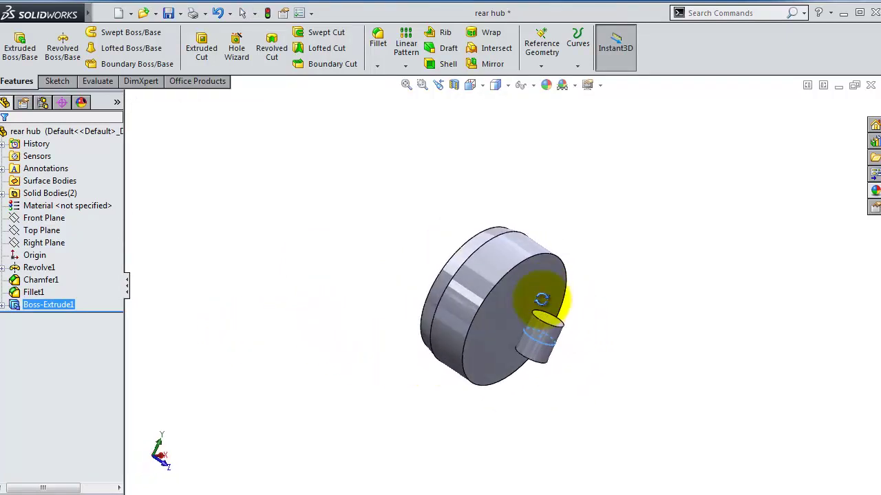
{"action": "key", "text": "ctrl+z"}
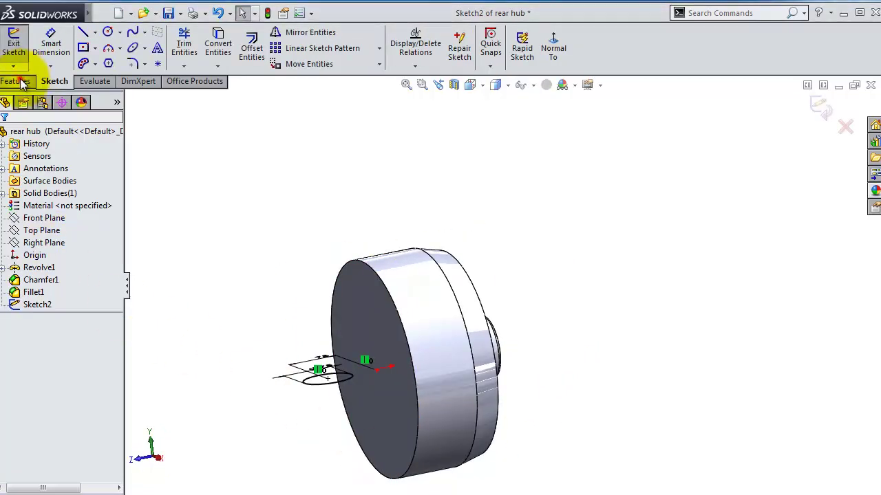
Extrude the circle 90 mm reversed plus 80 mm in a second direction as Boss-Extrude2.
{"action": "left_click", "coordinate": [15, 81]}
{"action": "left_click", "coordinate": [20, 48]}
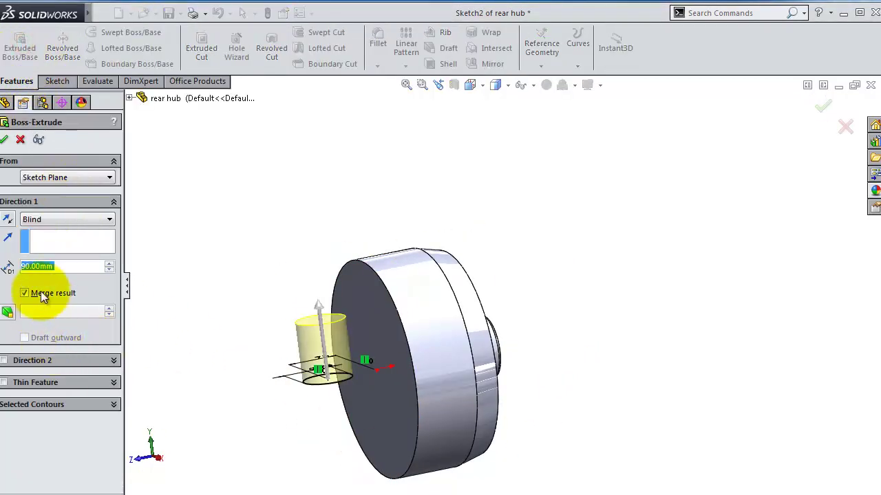
{"action": "left_click", "coordinate": [7, 219]}
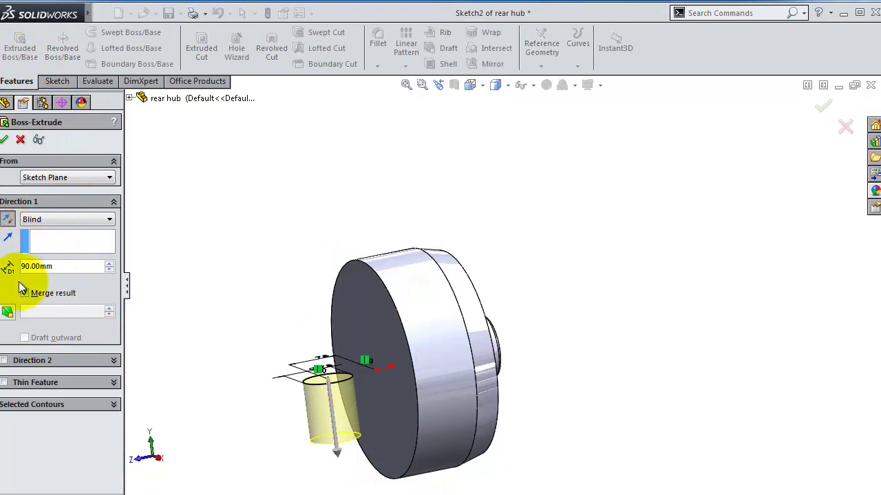
{"action": "left_click", "coordinate": [5, 361]}
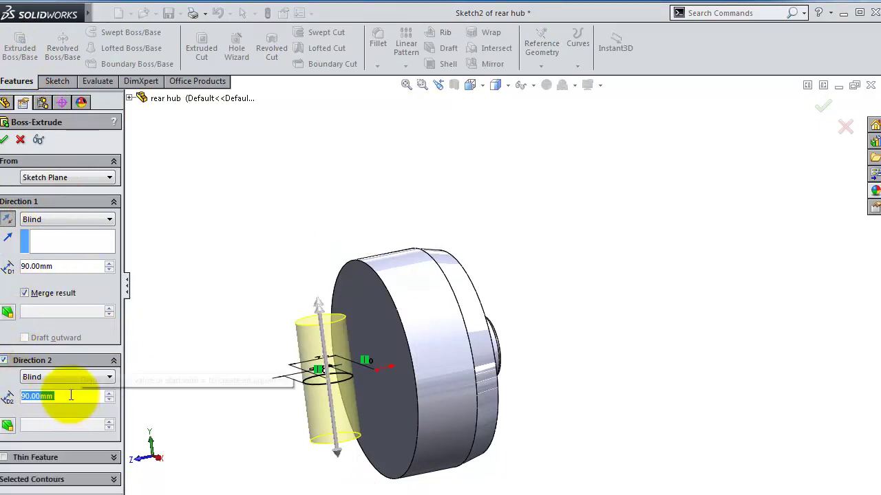
{"action": "type", "text": "80"}
{"action": "key", "text": "Return"}
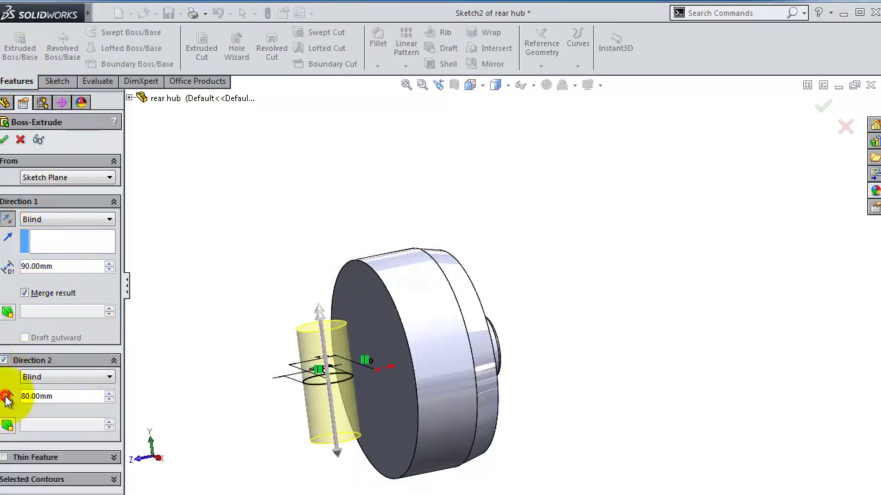
{"action": "left_click", "coordinate": [4, 141]}
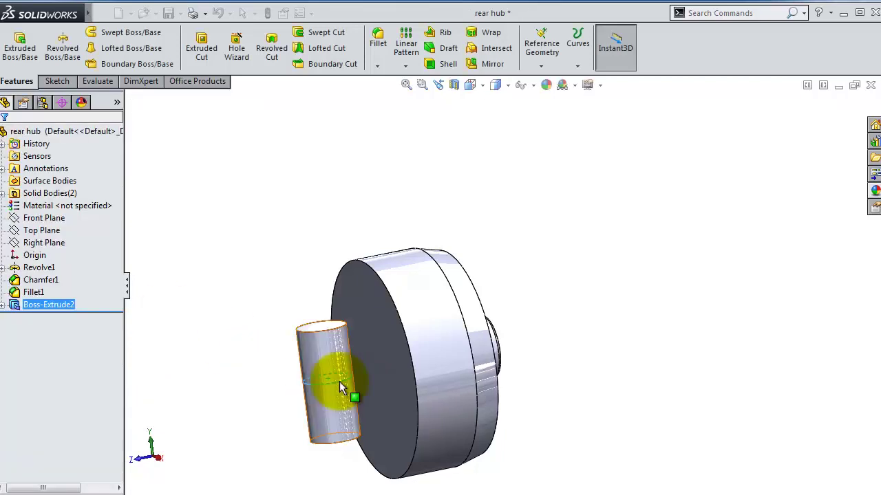
{"action": "mouse_move", "coordinate": [354, 387]}
{"action": "middle_mouse_down"}
{"action": "mouse_move", "coordinate": [320, 194]}
{"action": "mouse_move", "coordinate": [350, 338]}
{"action": "mouse_move", "coordinate": [302, 398]}
{"action": "mouse_move", "coordinate": [195, 367]}
{"action": "middle_mouse_up"}
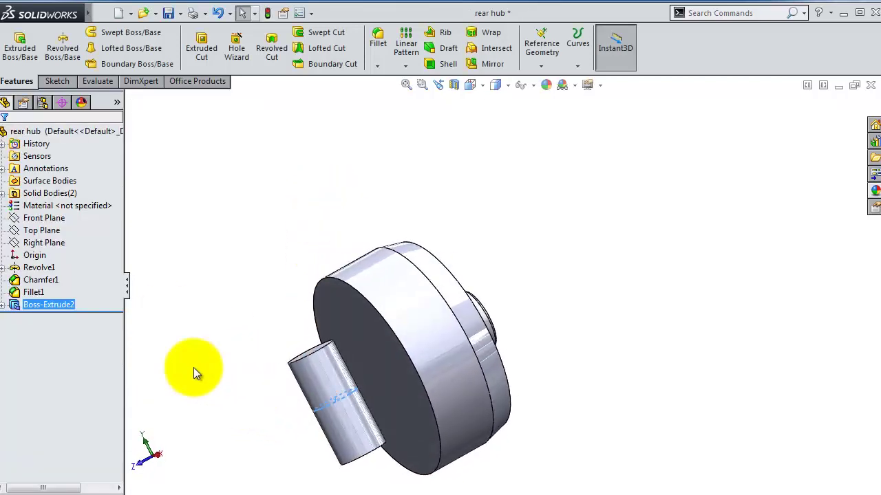
On a Top Plane sketch, draw slanted, vertical and horizontal lines from the circle's edge to the origin.
{"action": "left_click", "coordinate": [44, 217]}
{"action": "left_click", "coordinate": [54, 205]}
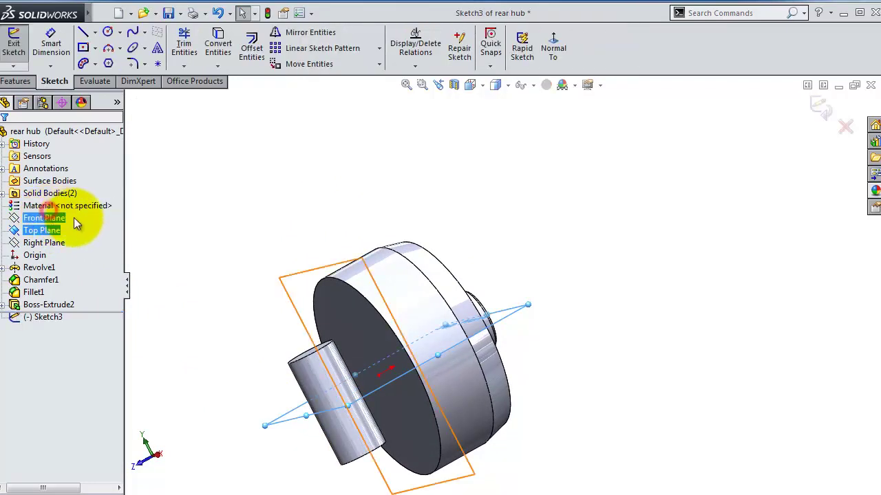
{"action": "left_click", "coordinate": [553, 48]}
{"action": "left_click", "coordinate": [82, 32]}
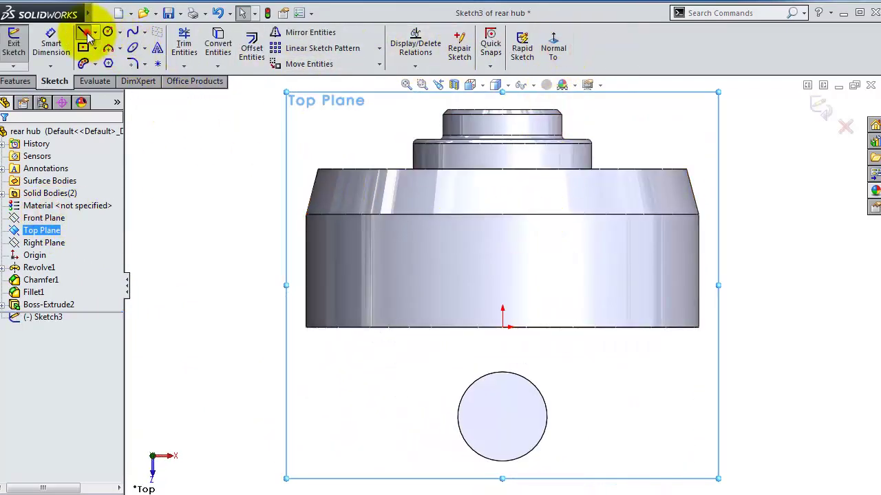
{"action": "left_click", "coordinate": [545, 435]}
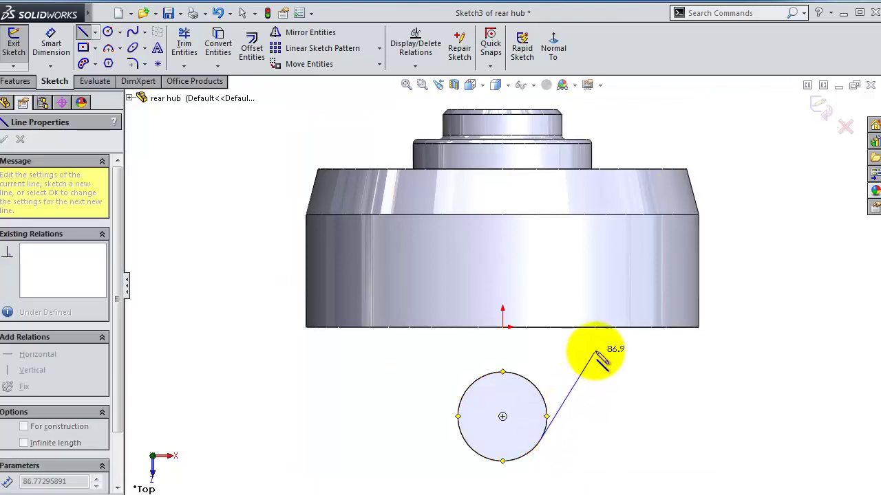
{"action": "left_click", "coordinate": [587, 372]}
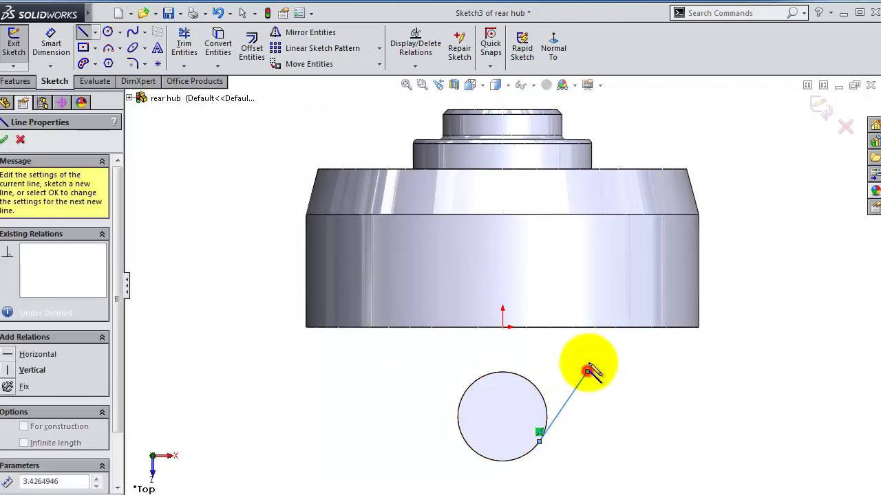
{"action": "left_click", "coordinate": [586, 327]}
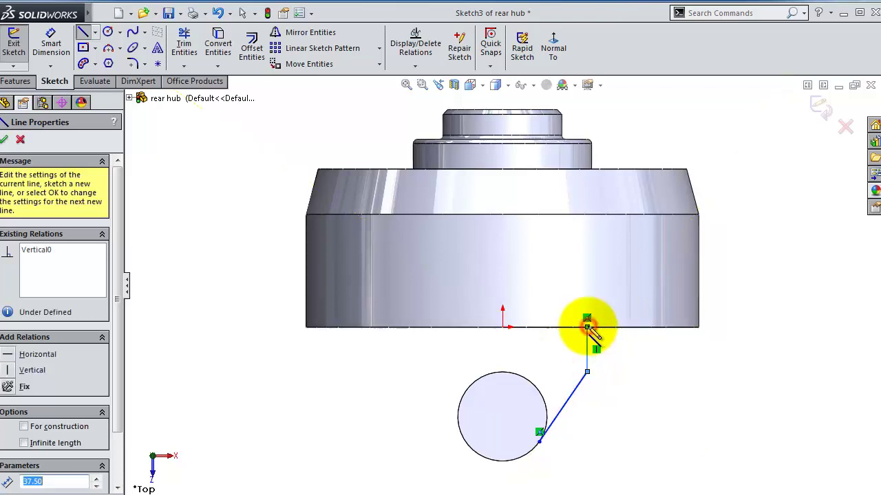
{"action": "left_click", "coordinate": [503, 326]}
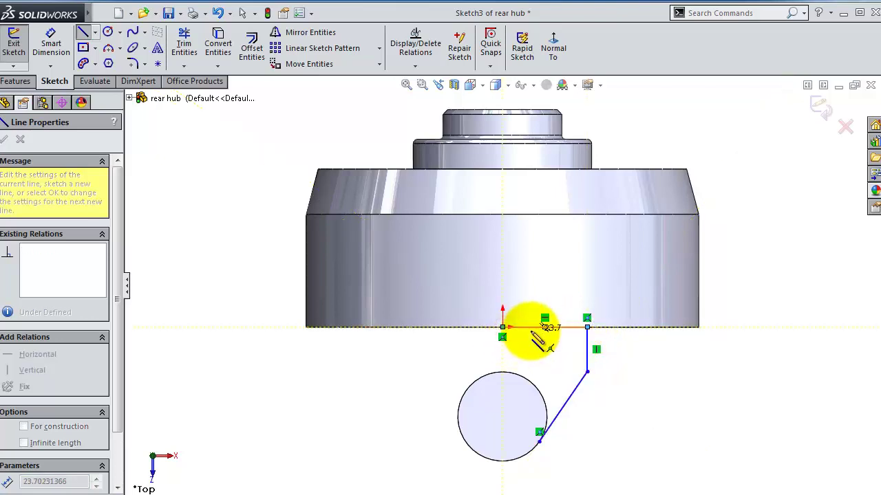
{"action": "key", "text": "Escape"}
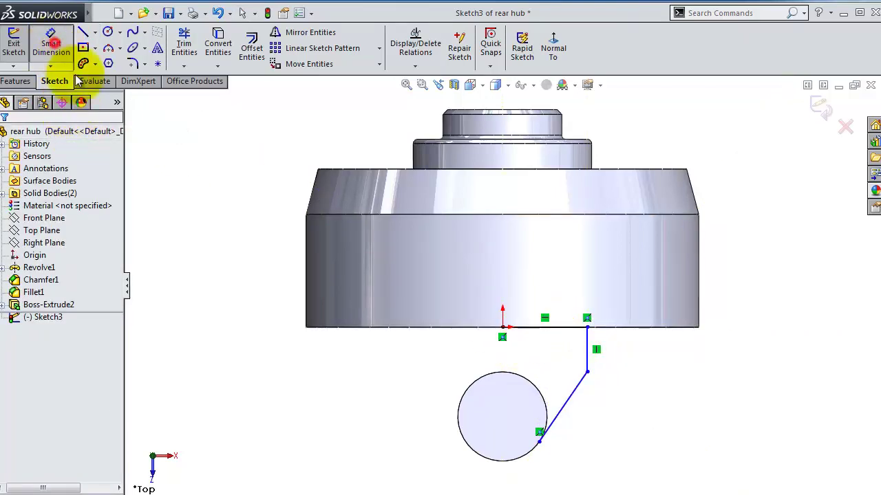
Dimension the vertical line to 25 and the horizontal line to 50.
{"action": "left_click", "coordinate": [51, 42]}
{"action": "left_click", "coordinate": [583, 346]}
{"action": "left_click", "coordinate": [647, 361]}
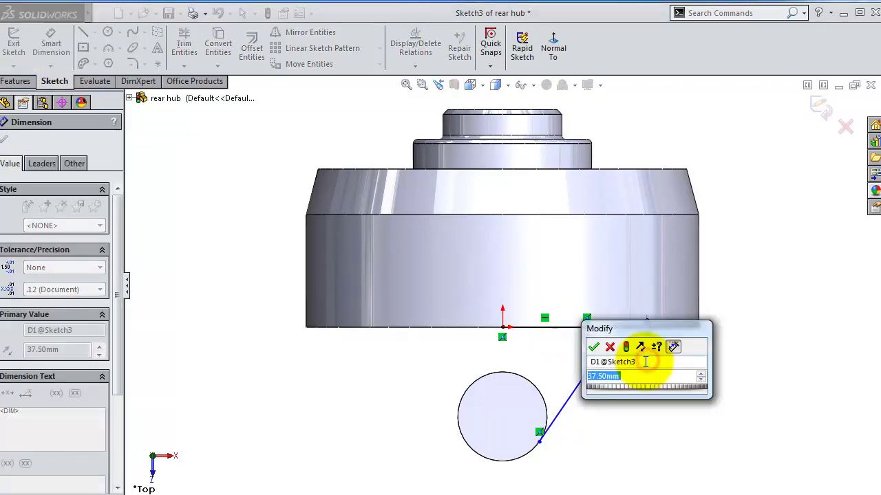
{"action": "key", "text": "Return"}
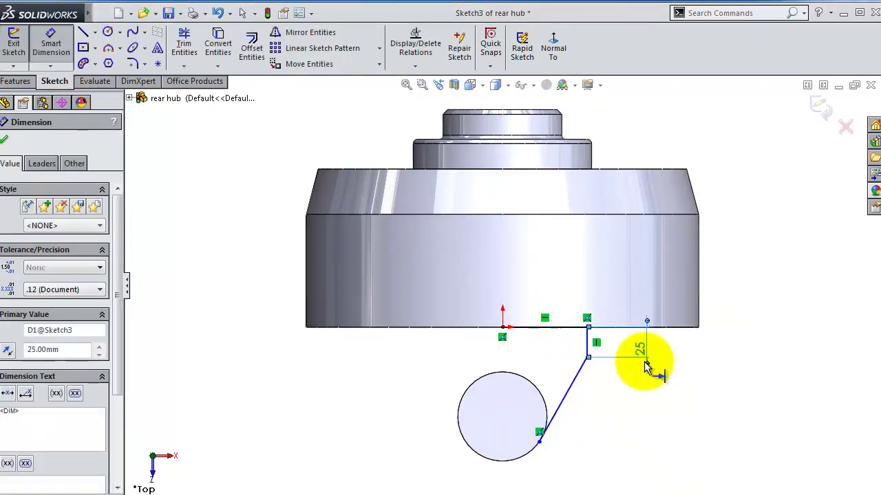
{"action": "left_click", "coordinate": [564, 327]}
{"action": "left_click", "coordinate": [564, 310]}
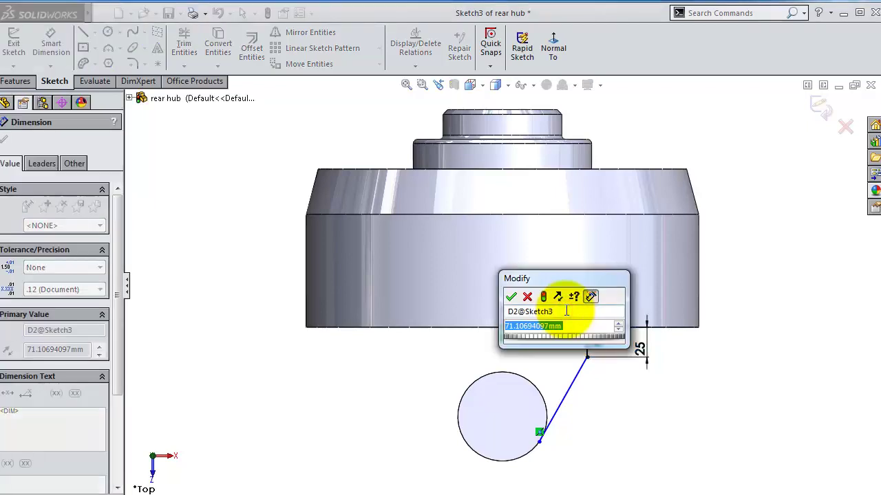
{"action": "type", "text": "50"}
{"action": "key", "text": "Return"}
{"action": "key", "text": "Escape"}
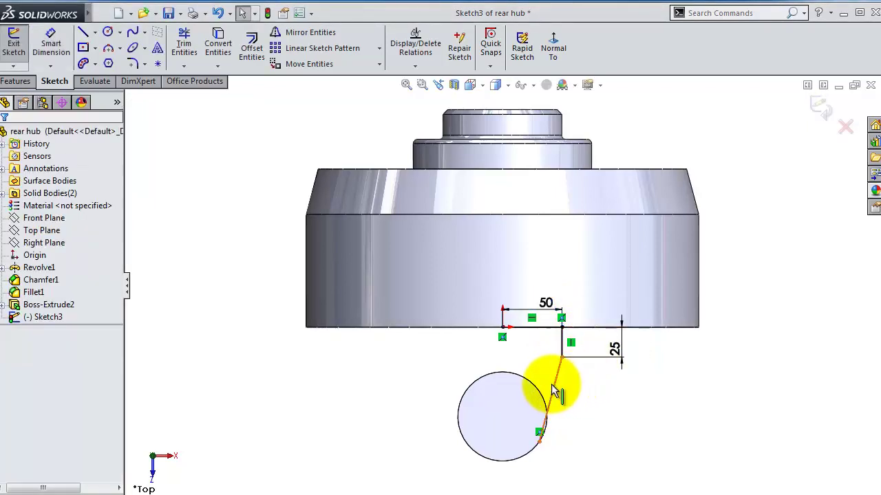
Make the slanted line tangent to the circle.
{"action": "left_click", "coordinate": [548, 416]}
{"action": "left_click", "coordinate": [534, 447], "text": "ctrl"}
{"action": "left_click", "coordinate": [575, 406]}
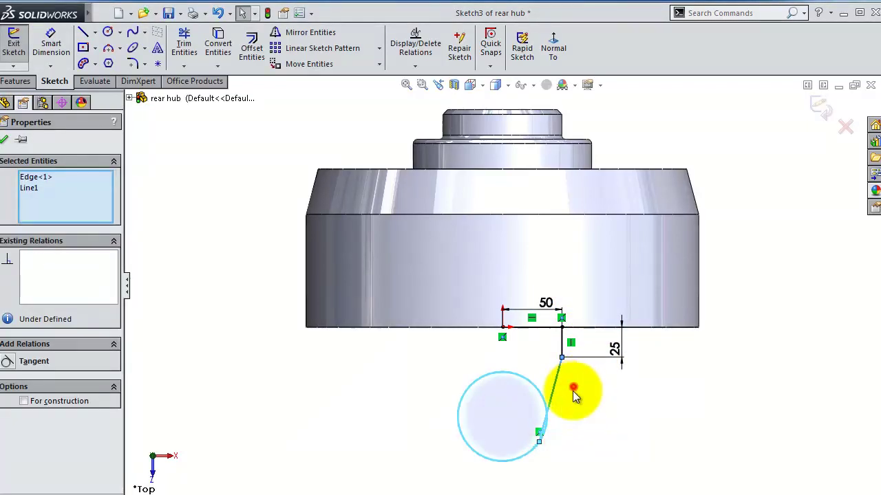
{"action": "left_click", "coordinate": [581, 408]}
Draw a vertical centerline from the origin down below the circle.
{"action": "left_click", "coordinate": [383, 300]}
{"action": "left_click", "coordinate": [95, 32]}
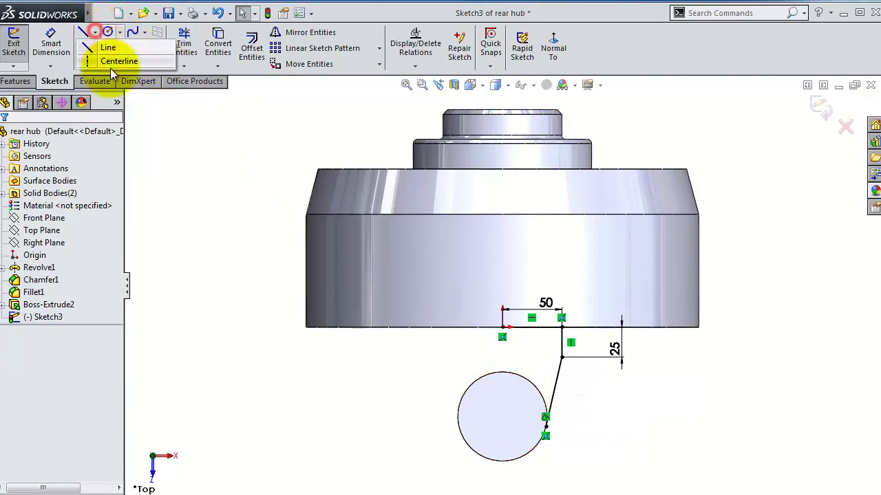
{"action": "left_click", "coordinate": [108, 62]}
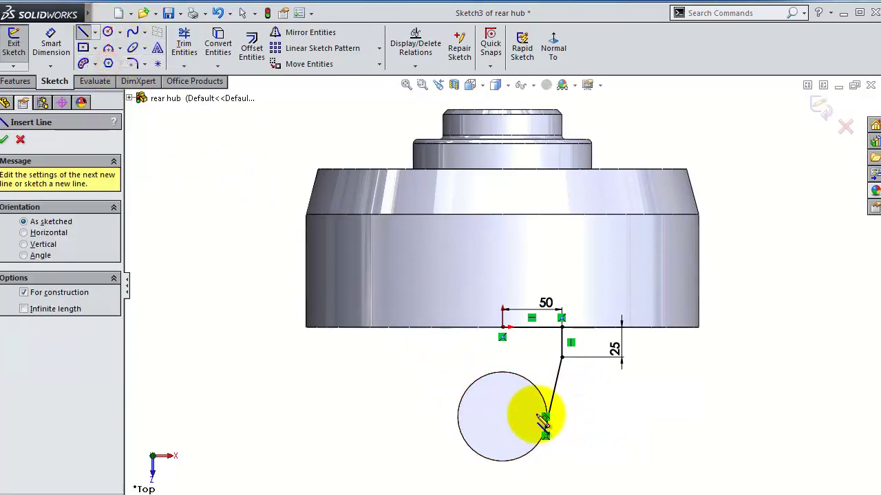
{"action": "left_click", "coordinate": [502, 328]}
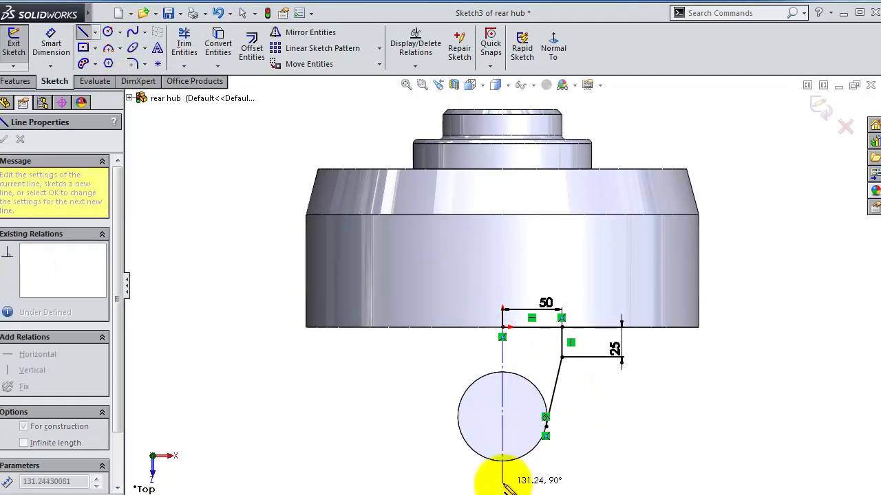
{"action": "left_click", "coordinate": [503, 484]}
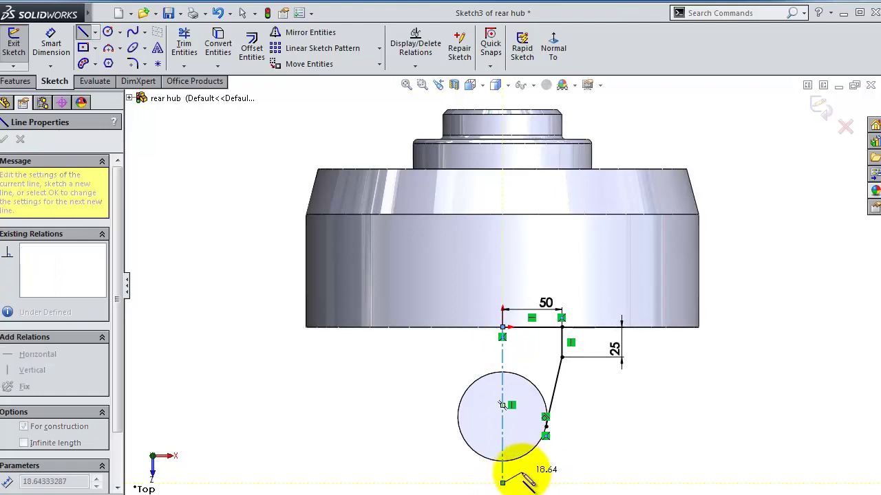
{"action": "key", "text": "Escape"}
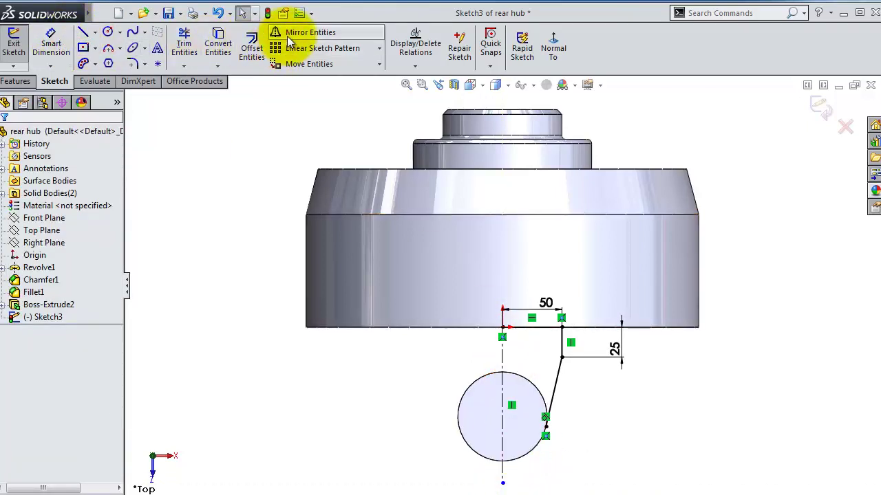
Mirror the short vertical, top horizontal and slanted lines about the centerline.
{"action": "left_click", "coordinate": [289, 33]}
{"action": "left_click", "coordinate": [560, 337]}
{"action": "left_click", "coordinate": [556, 328]}
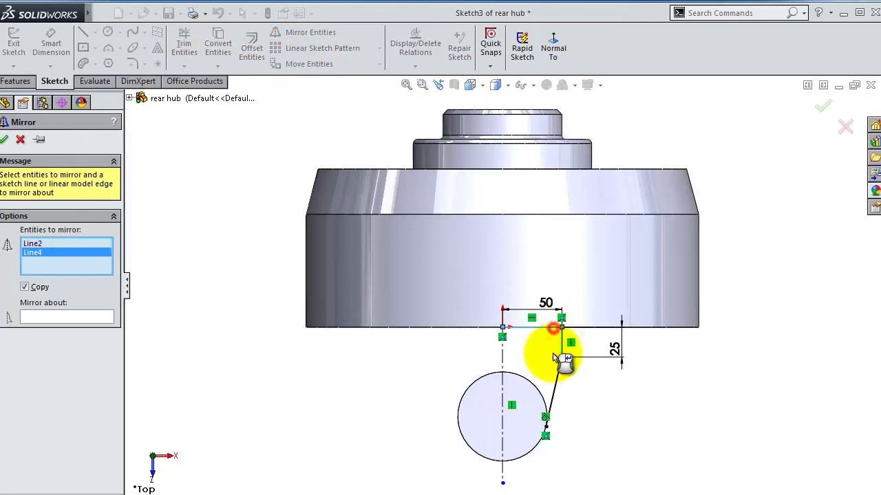
{"action": "left_click", "coordinate": [558, 377]}
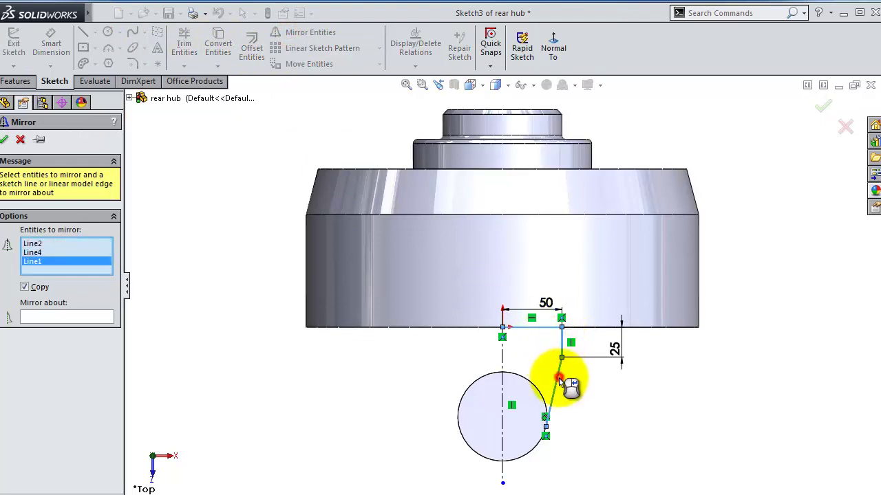
{"action": "left_click", "coordinate": [103, 316]}
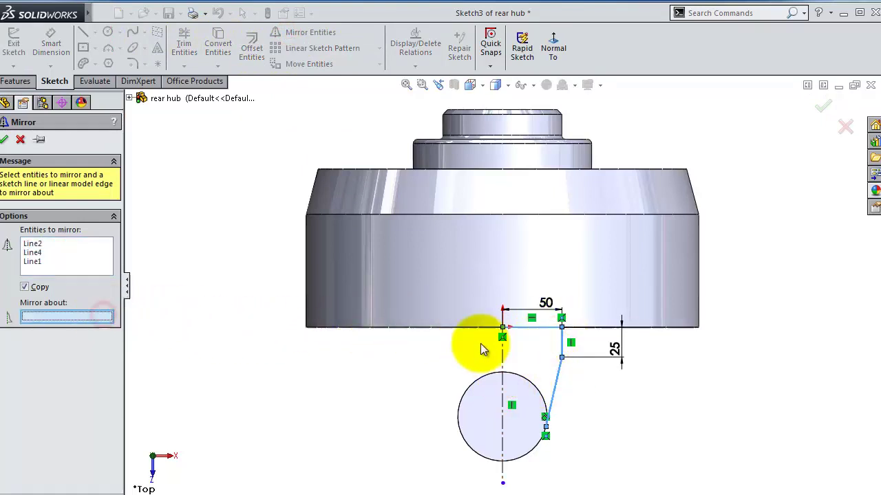
{"action": "left_click", "coordinate": [5, 139]}
{"action": "left_click", "coordinate": [83, 32]}
Close the profile with a line across the circle and preview it as a boss extrude.
{"action": "left_click", "coordinate": [546, 426]}
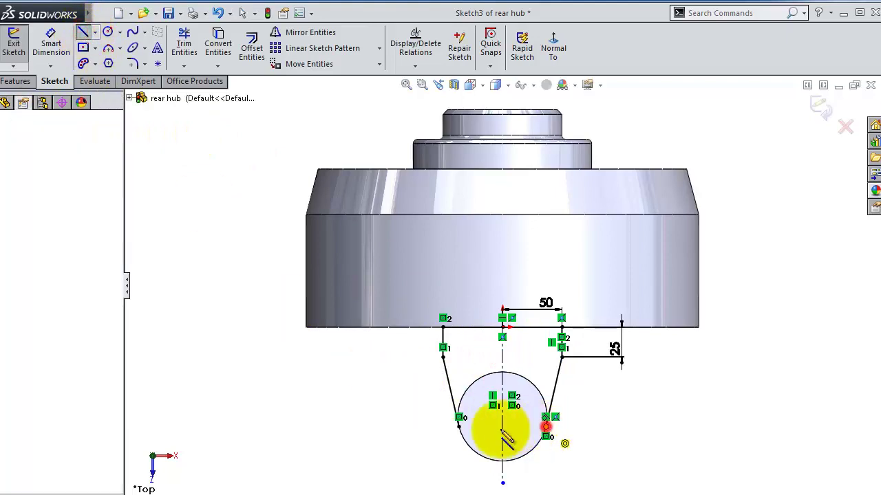
{"action": "left_click", "coordinate": [457, 427]}
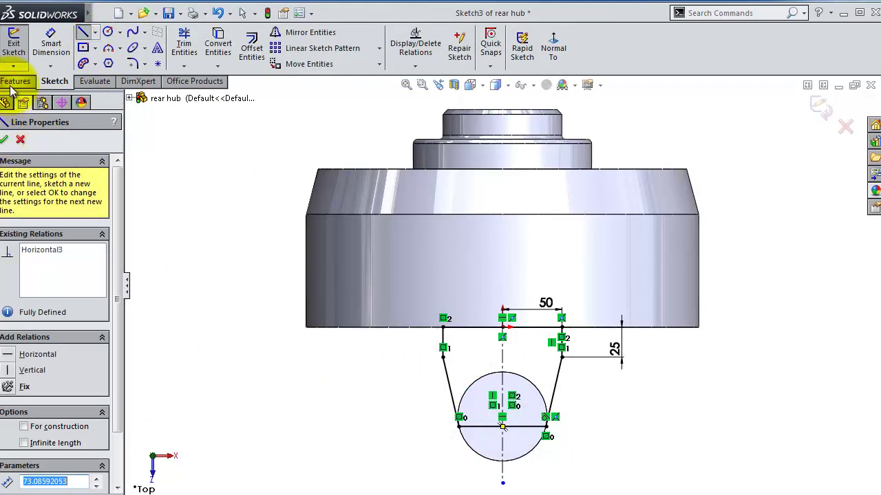
{"action": "left_click", "coordinate": [12, 82]}
{"action": "left_click", "coordinate": [20, 49]}
Start the boss extrusion from a 32 mm offset.
{"action": "middle_click_drag", "start_coordinate": [550, 403], "coordinate": [510, 339]}
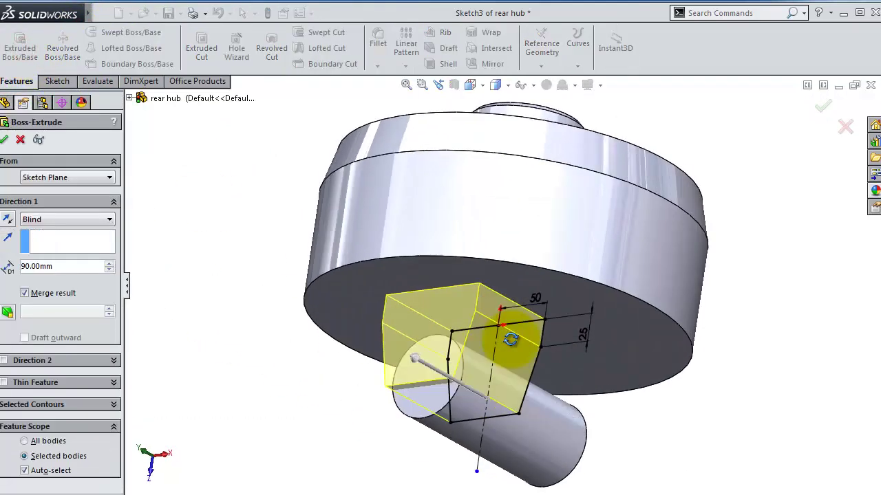
{"action": "left_click", "coordinate": [77, 177]}
{"action": "left_click", "coordinate": [70, 216]}
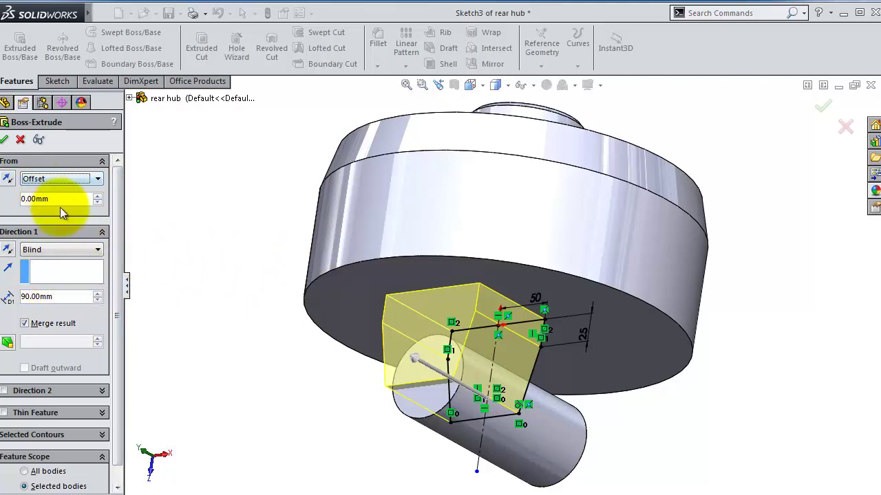
{"action": "left_click_drag", "start_coordinate": [69, 198], "coordinate": [6, 198]}
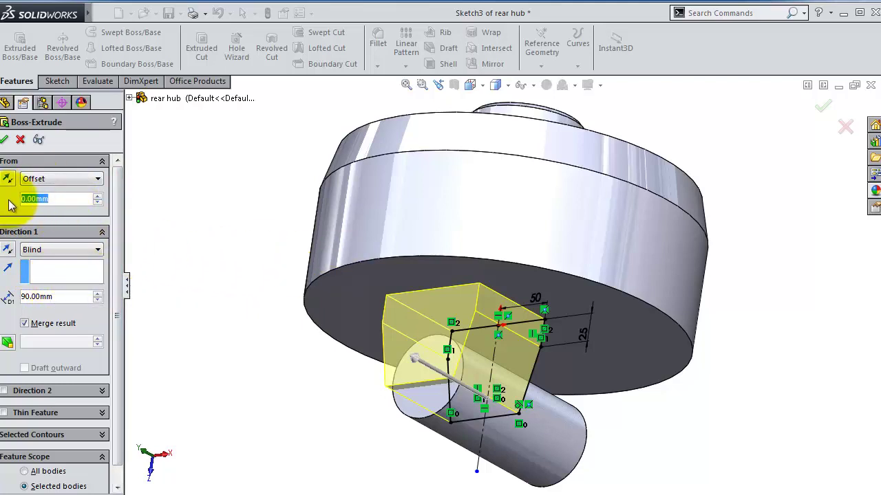
{"action": "type", "text": "32"}
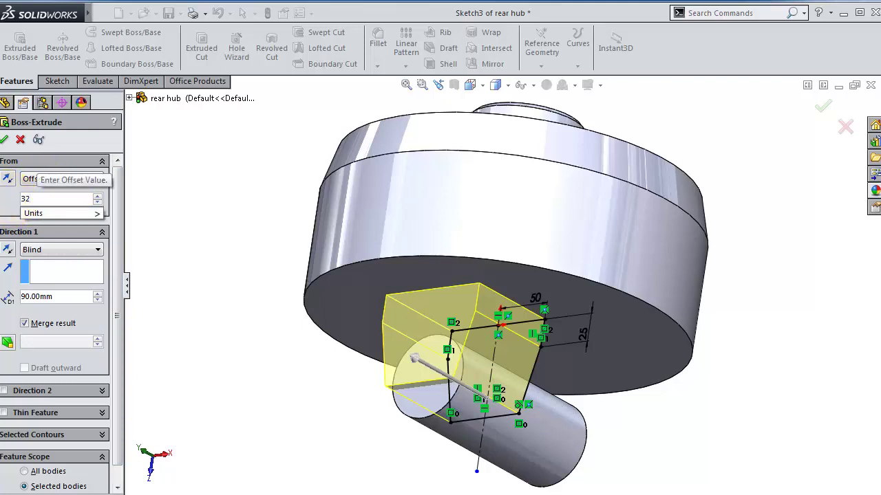
{"action": "key", "text": "Return"}
Give the tab a 12.5 mm blind depth, reverse it toward the disc, and accept.
{"action": "left_click_drag", "start_coordinate": [69, 297], "coordinate": [9, 297]}
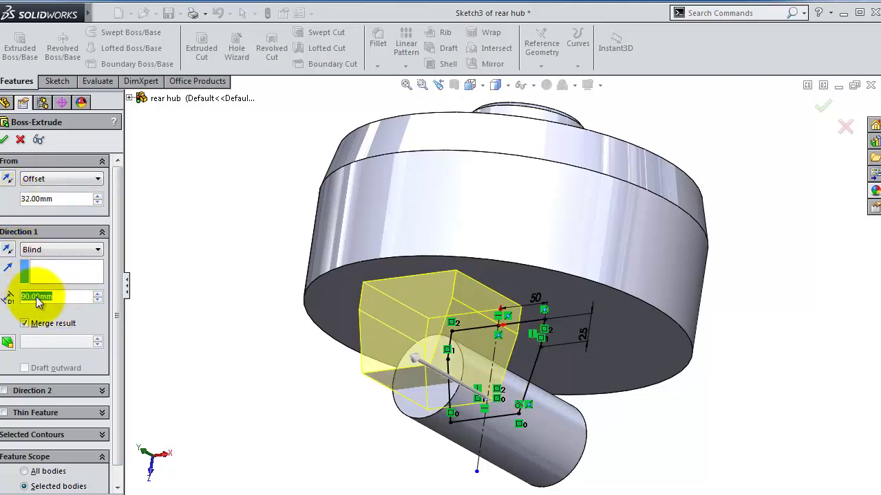
{"action": "type", "text": "12.5"}
{"action": "key", "text": "Return"}
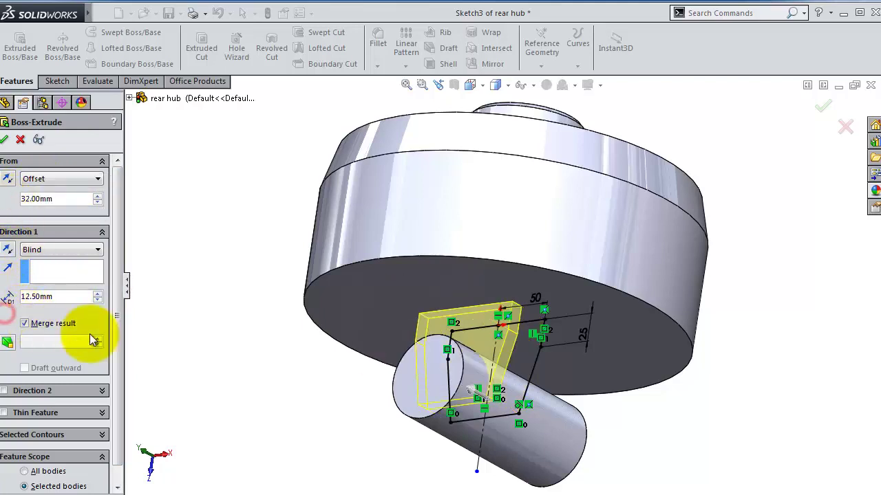
{"action": "mouse_move", "coordinate": [521, 428]}
{"action": "middle_mouse_down"}
{"action": "mouse_move", "coordinate": [485, 380]}
{"action": "mouse_move", "coordinate": [472, 393]}
{"action": "mouse_move", "coordinate": [515, 403]}
{"action": "mouse_move", "coordinate": [516, 418]}
{"action": "middle_mouse_up"}
{"action": "left_click", "coordinate": [7, 249]}
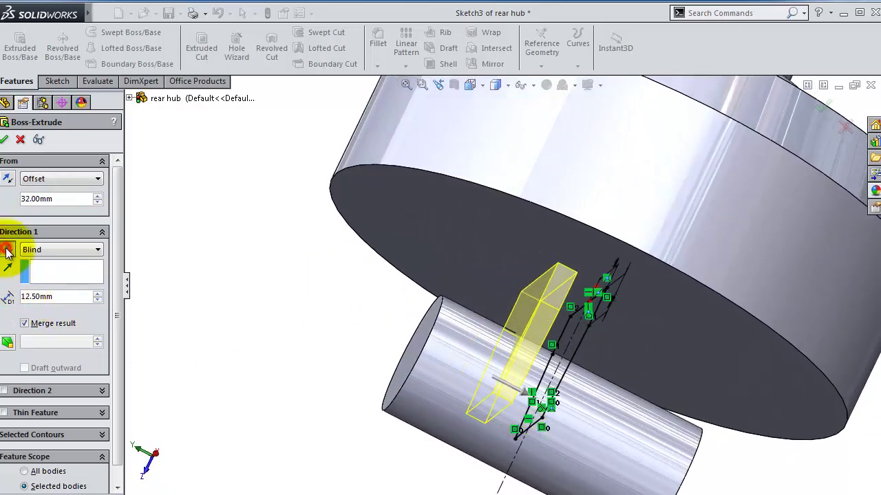
{"action": "mouse_move", "coordinate": [468, 338]}
{"action": "middle_mouse_down"}
{"action": "mouse_move", "coordinate": [447, 309]}
{"action": "mouse_move", "coordinate": [472, 364]}
{"action": "mouse_move", "coordinate": [464, 375]}
{"action": "middle_mouse_up"}
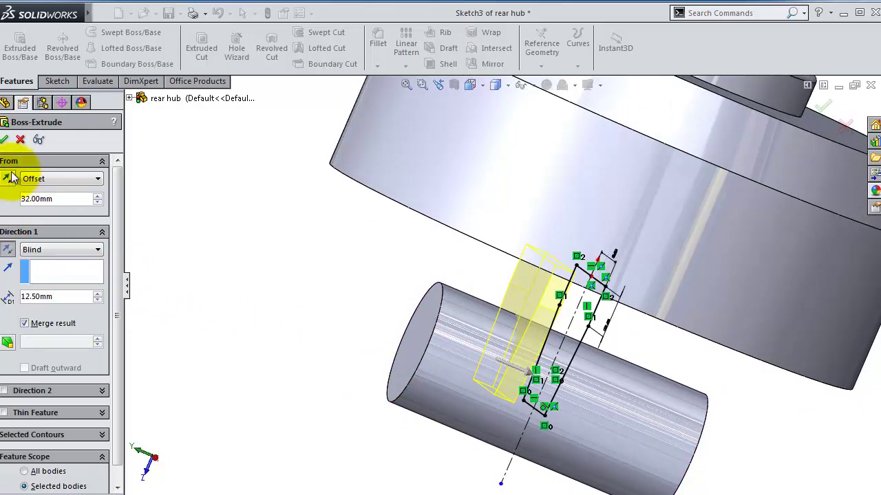
{"action": "left_click", "coordinate": [5, 139]}
{"action": "mouse_move", "coordinate": [617, 377]}
{"action": "middle_mouse_down"}
{"action": "mouse_move", "coordinate": [603, 319]}
{"action": "mouse_move", "coordinate": [527, 333]}
{"action": "middle_mouse_up"}
Mirror the tab across the Top Plane to create Mirror1.
{"action": "left_click", "coordinate": [405, 65]}
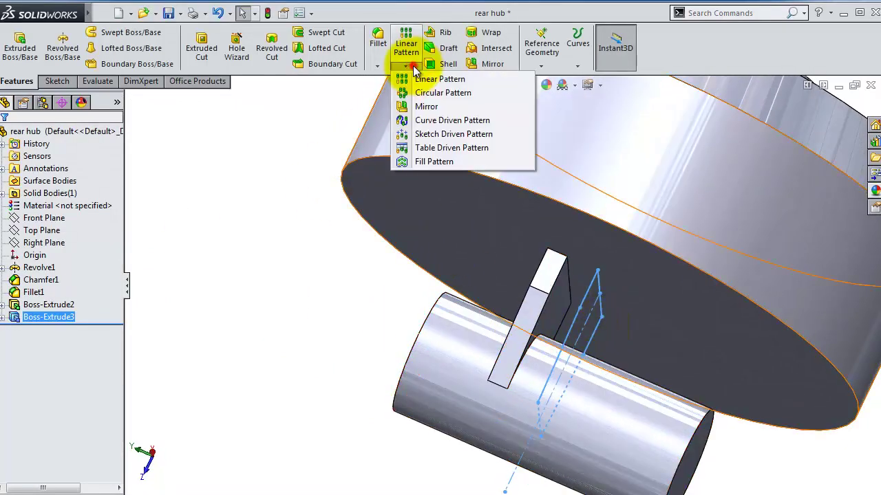
{"action": "left_click", "coordinate": [424, 107]}
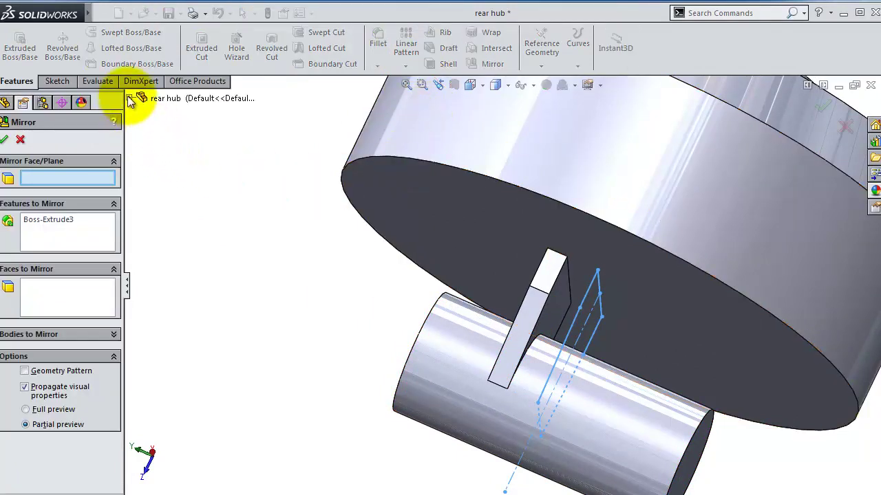
{"action": "left_click", "coordinate": [131, 100]}
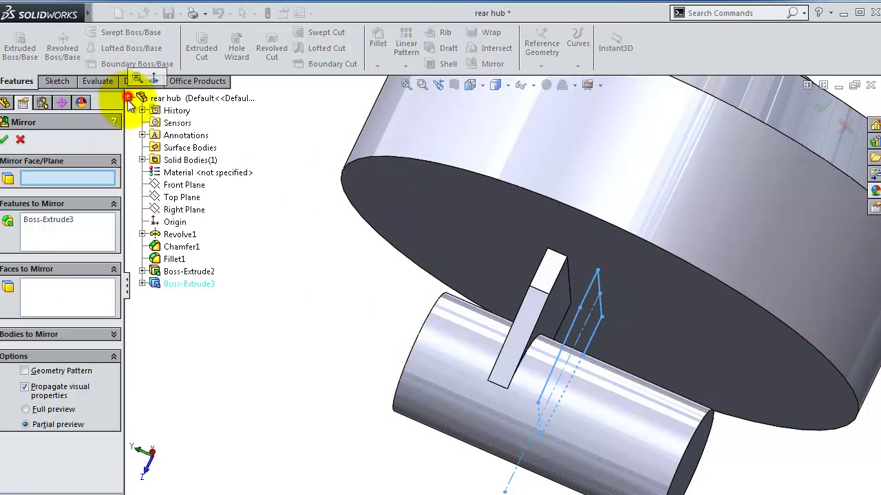
{"action": "left_click", "coordinate": [169, 198]}
{"action": "key", "text": "Return"}
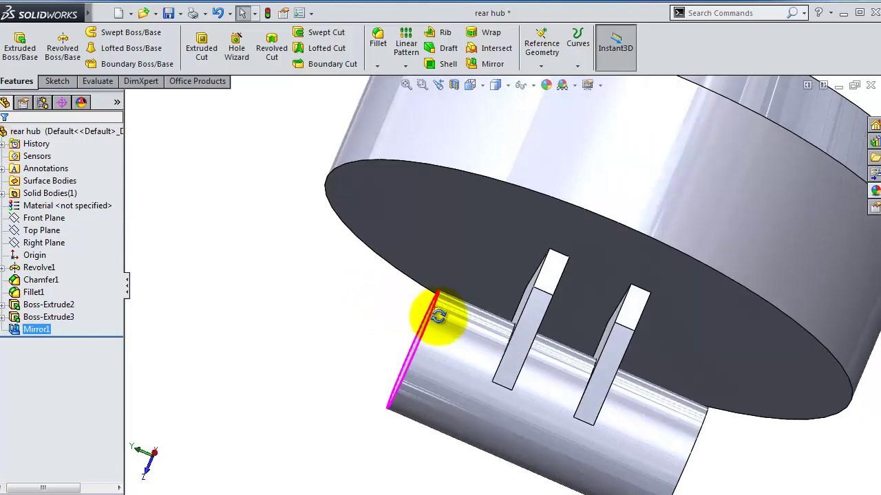
{"action": "mouse_move", "coordinate": [438, 310]}
{"action": "middle_mouse_down"}
{"action": "mouse_move", "coordinate": [545, 332]}
{"action": "mouse_move", "coordinate": [610, 249]}
{"action": "mouse_move", "coordinate": [624, 348]}
{"action": "mouse_move", "coordinate": [482, 344]}
{"action": "middle_mouse_up"}
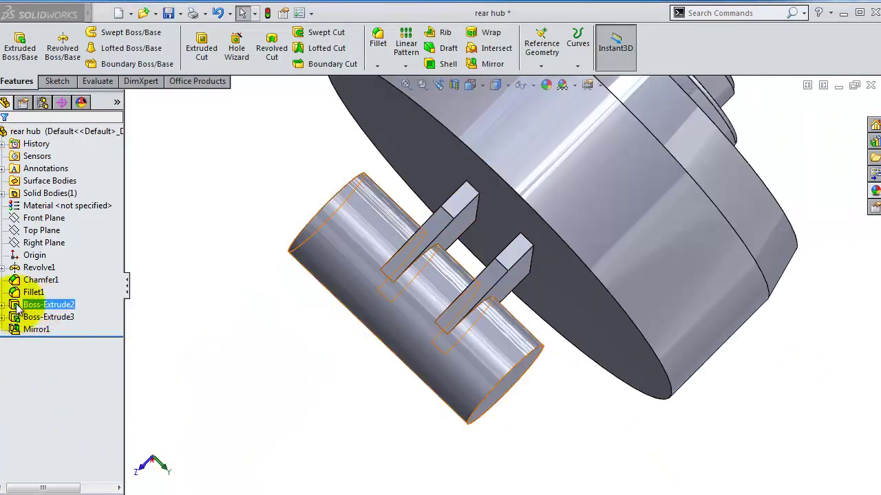
Edit Boss-Extrude3 so its start offset becomes 60 mm.
{"action": "left_click", "coordinate": [21, 318]}
{"action": "left_click", "coordinate": [28, 335]}
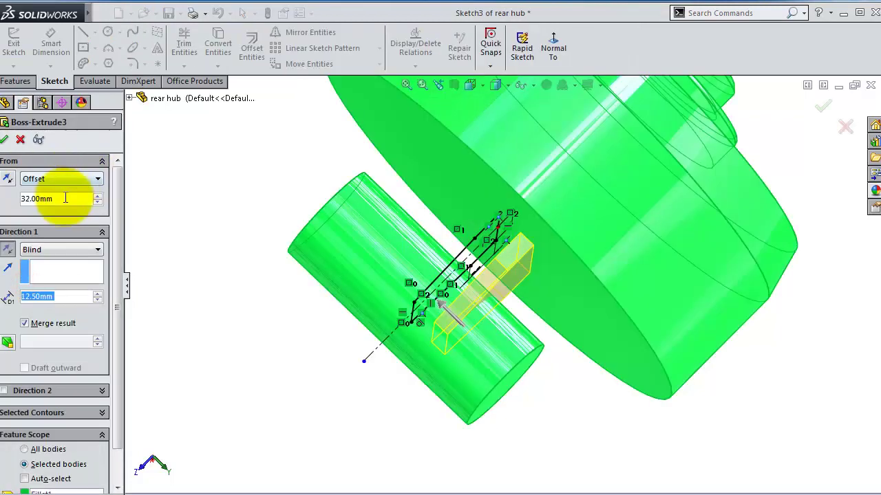
{"action": "scroll", "coordinate": [293, 226], "scroll_direction": "up", "scroll_amount": 3}
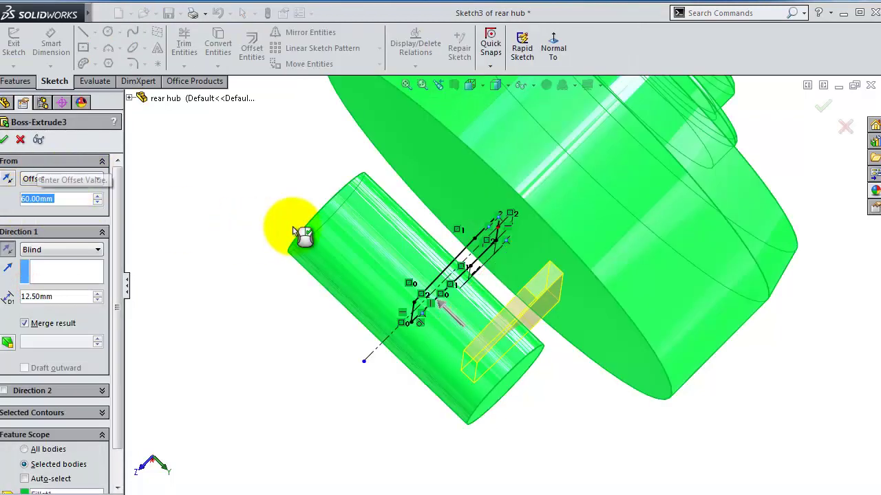
{"action": "left_click", "coordinate": [6, 141]}
{"action": "mouse_move", "coordinate": [347, 231]}
{"action": "middle_mouse_down"}
{"action": "mouse_move", "coordinate": [419, 173]}
{"action": "mouse_move", "coordinate": [448, 232]}
{"action": "mouse_move", "coordinate": [147, 463]}
{"action": "middle_mouse_up"}
Start Sketch4 on the Top Plane, view it normal, and toggle the section view off.
{"action": "left_click", "coordinate": [38, 249]}
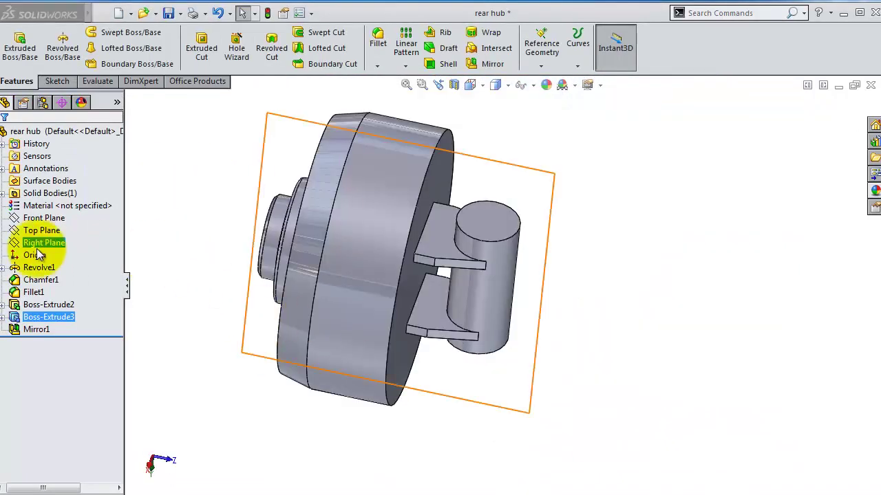
{"action": "left_click", "coordinate": [38, 231]}
{"action": "left_click", "coordinate": [38, 215]}
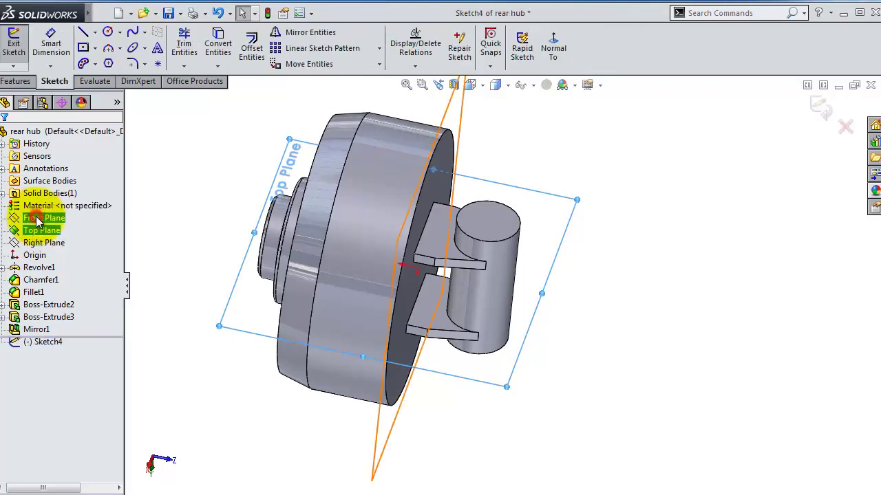
{"action": "left_click", "coordinate": [555, 47]}
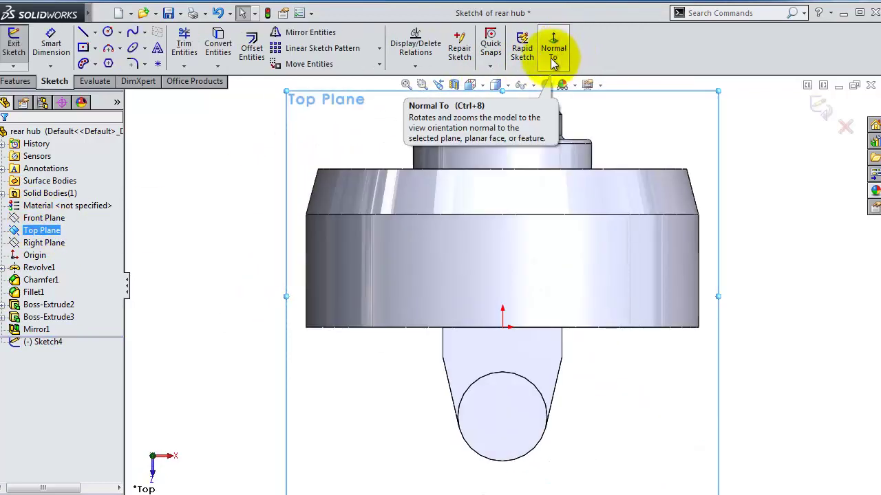
{"action": "left_click", "coordinate": [453, 85]}
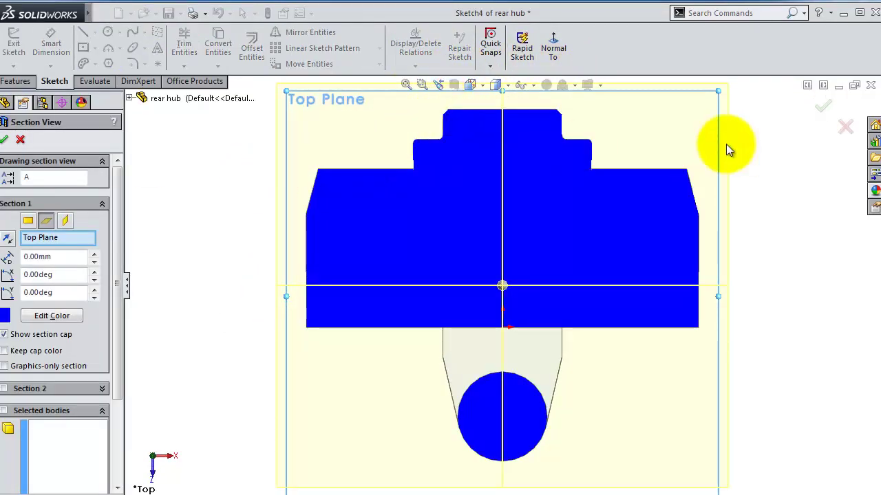
{"action": "left_click", "coordinate": [821, 110]}
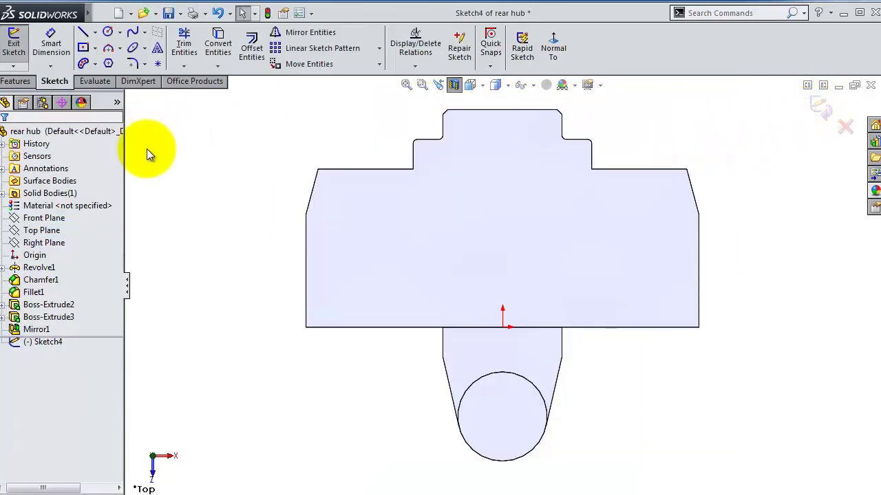
Draw a line along the disc's lower edge, a short vertical drop, and a slanted line to the shaft circle.
{"action": "left_click", "coordinate": [83, 33]}
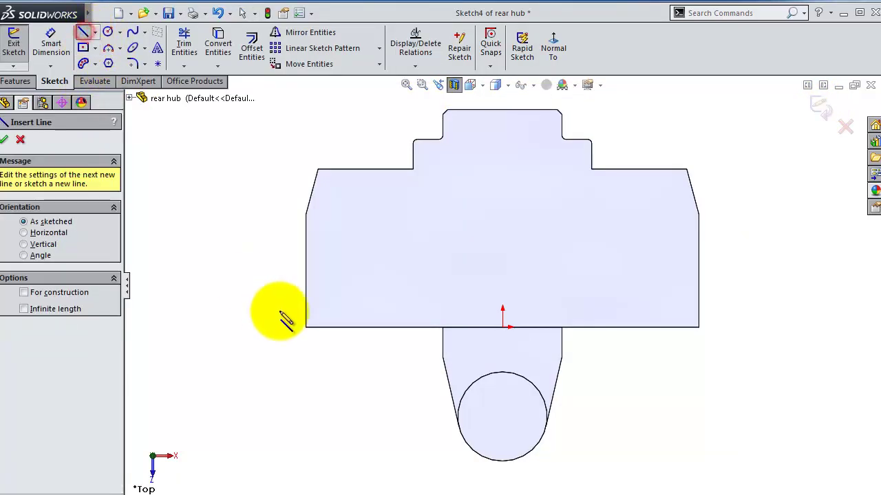
{"action": "left_click", "coordinate": [400, 328]}
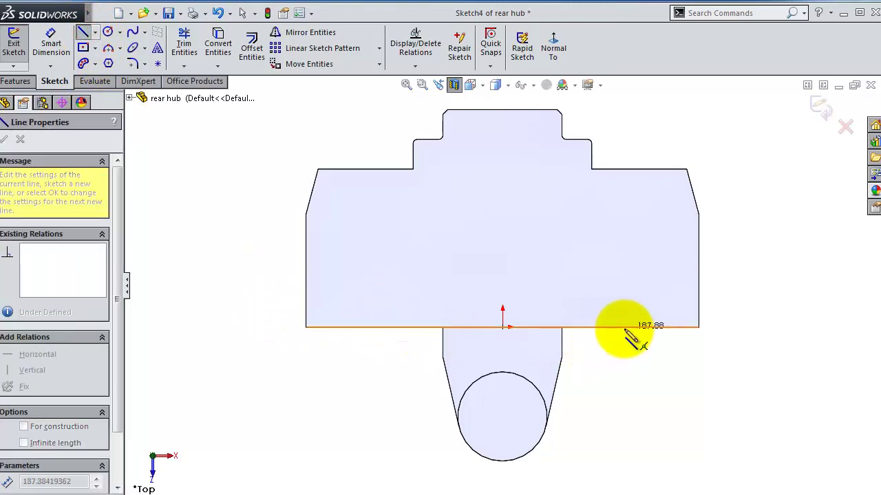
{"action": "left_click", "coordinate": [624, 327]}
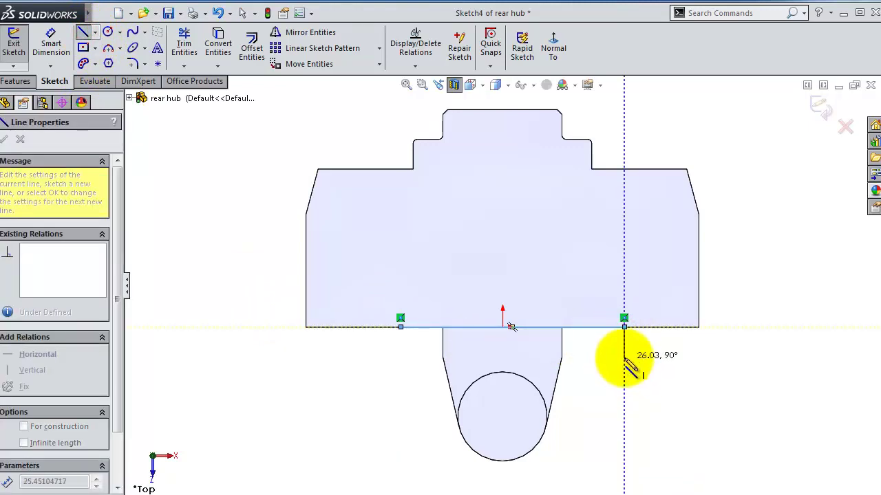
{"action": "left_click", "coordinate": [624, 356]}
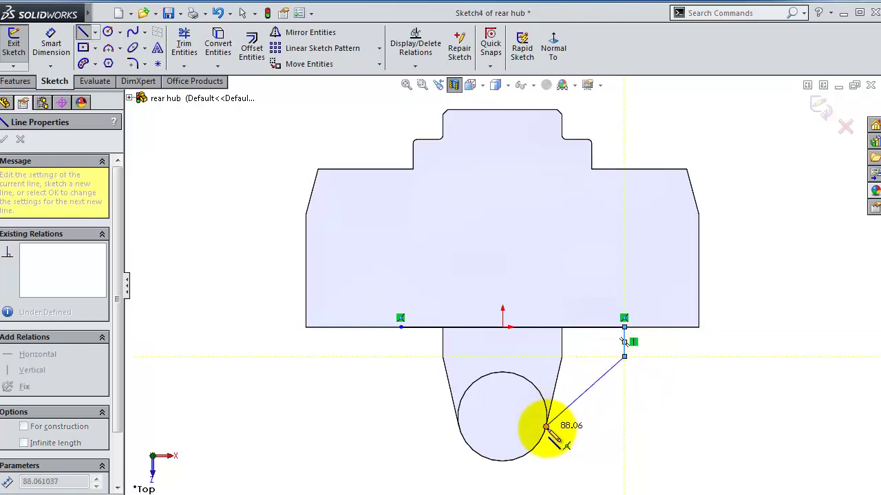
{"action": "scroll", "coordinate": [551, 427], "scroll_direction": "down", "scroll_amount": 4}
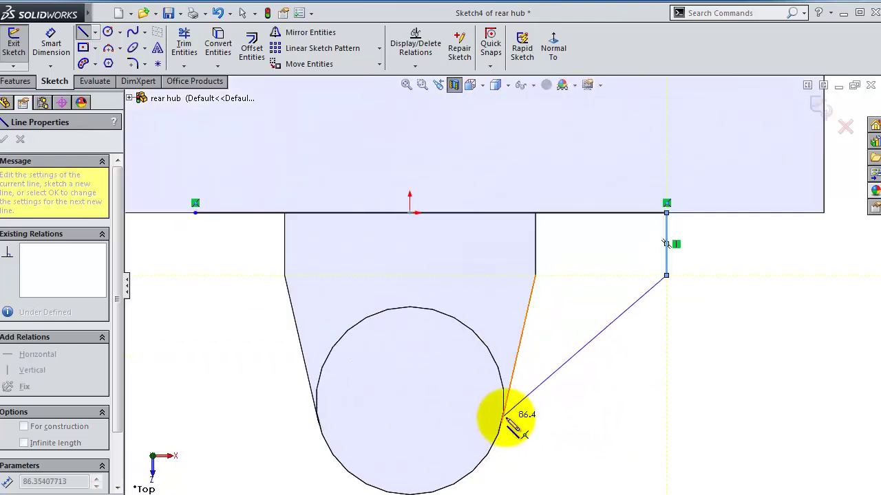
{"action": "left_click", "coordinate": [502, 421]}
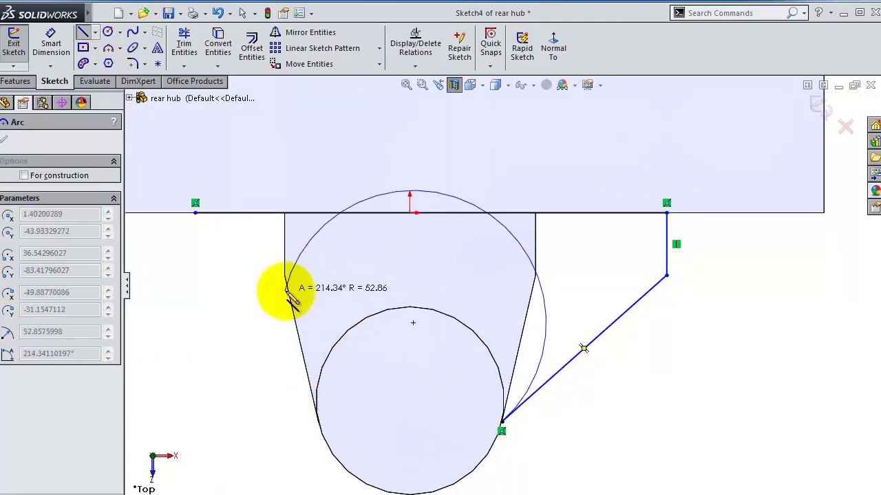
{"action": "key", "text": "Escape"}
Try converting the shaft's circular edge into the sketch with Convert Entities.
{"action": "left_click", "coordinate": [364, 320]}
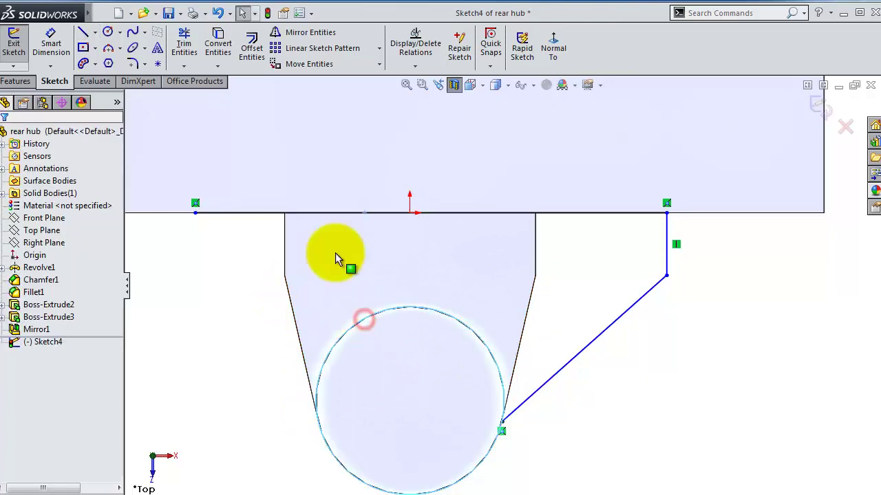
{"action": "left_click", "coordinate": [217, 43]}
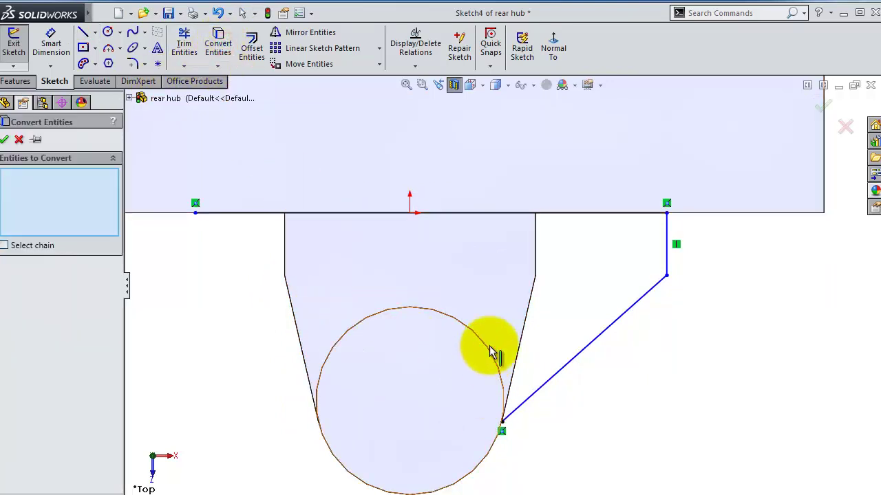
{"action": "left_click", "coordinate": [560, 408]}
{"action": "left_click", "coordinate": [504, 399]}
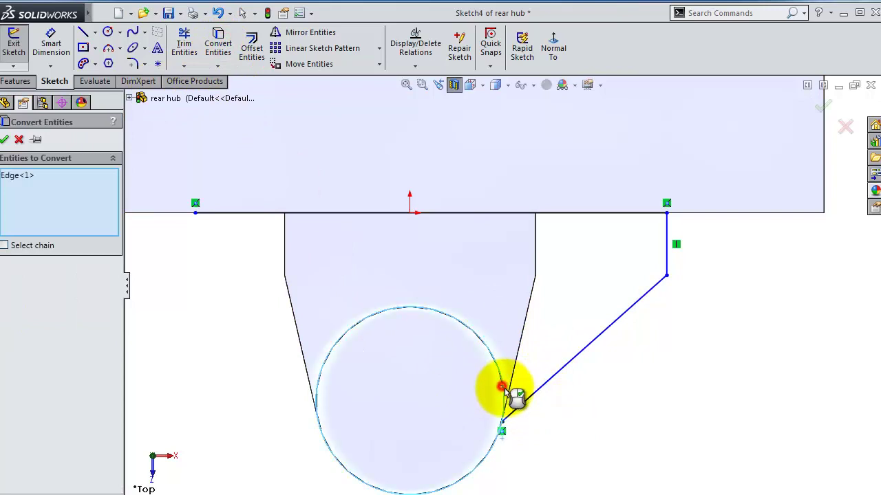
{"action": "right_click", "coordinate": [522, 406]}
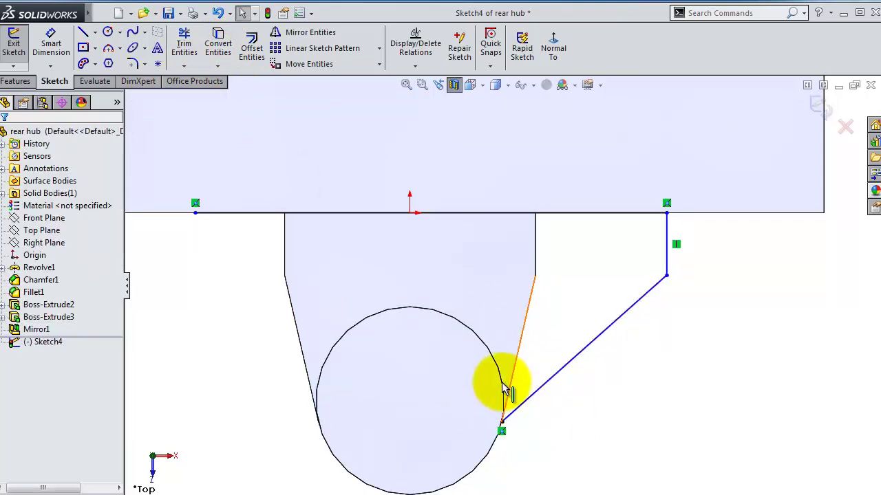
{"action": "left_click", "coordinate": [499, 377]}
{"action": "left_click", "coordinate": [534, 399]}
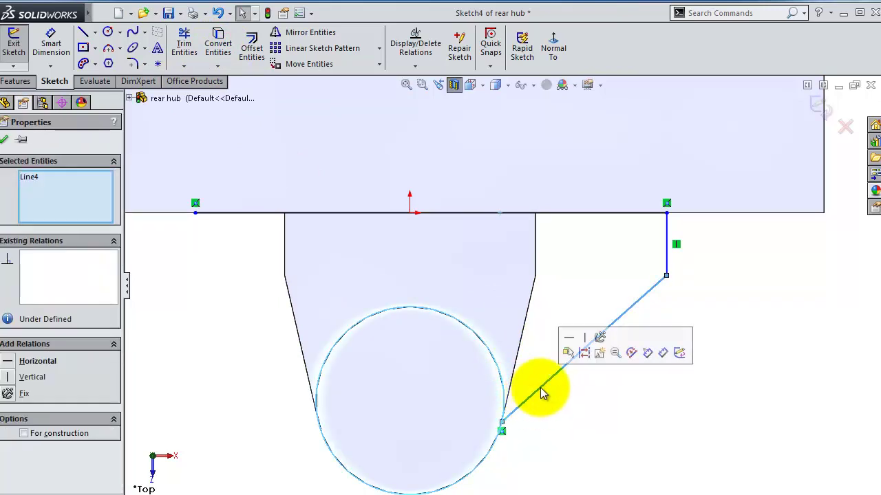
{"action": "left_click", "coordinate": [564, 403]}
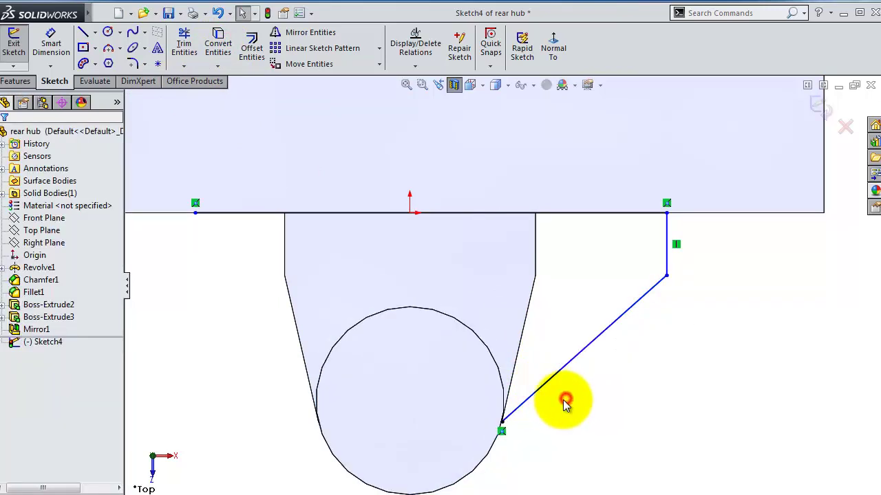
Draw a leftward line from the shaft circle, a tangent arc, then lines up to and along the body's bottom edge.
{"action": "left_click", "coordinate": [83, 32]}
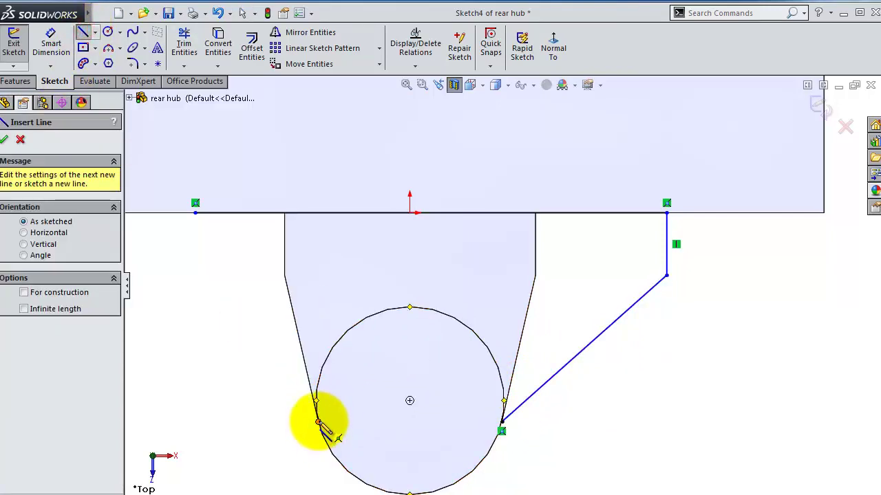
{"action": "left_click", "coordinate": [319, 423]}
{"action": "scroll", "coordinate": [276, 339], "scroll_direction": "down", "scroll_amount": 2}
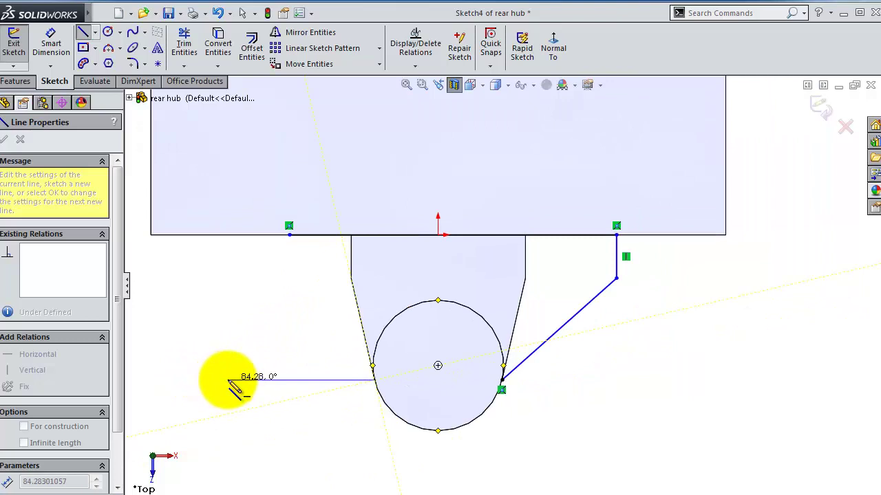
{"action": "left_click", "coordinate": [229, 379]}
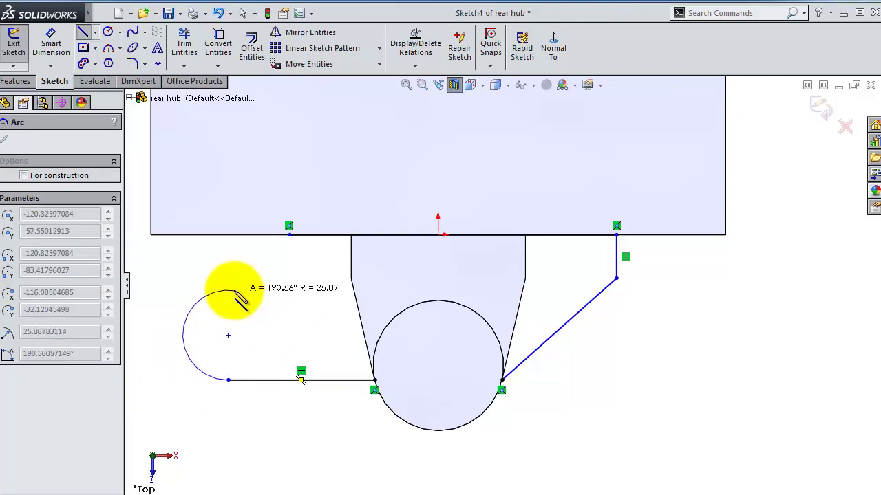
{"action": "left_click", "coordinate": [216, 288]}
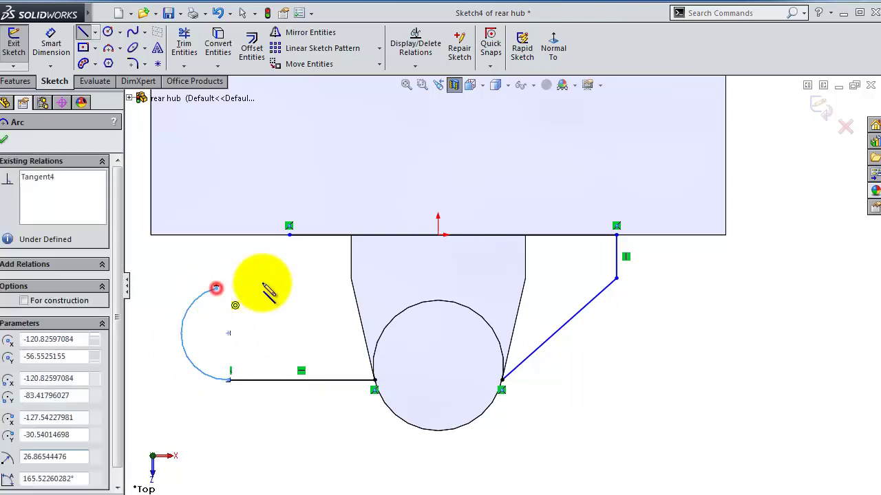
{"action": "left_click", "coordinate": [351, 236]}
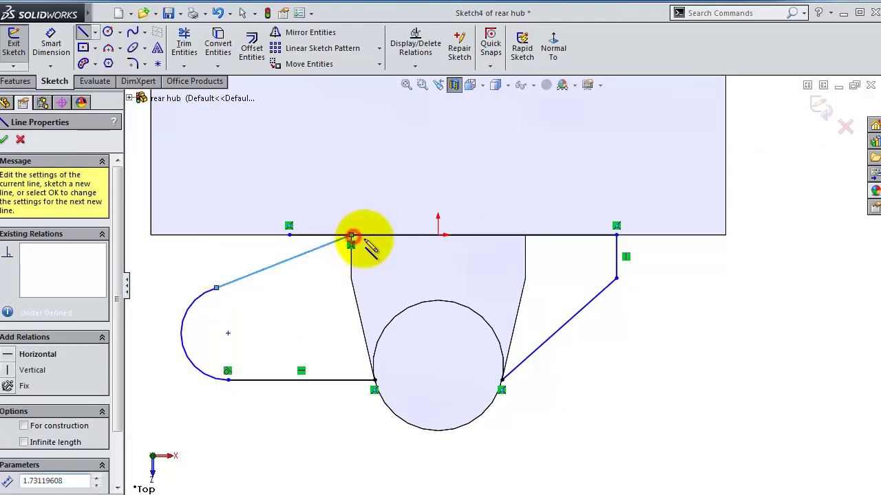
{"action": "left_click", "coordinate": [616, 236]}
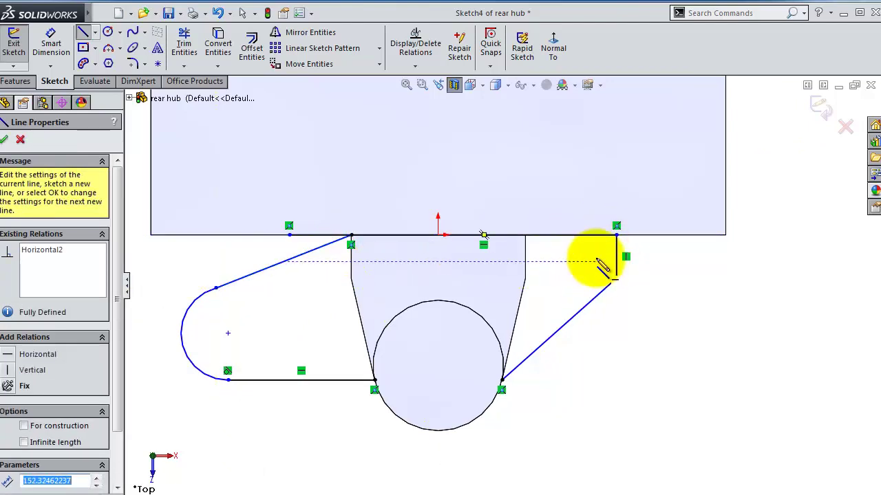
{"action": "key", "text": "Escape"}
{"action": "left_click", "coordinate": [184, 43]}
Trim away the extra horizontal line segment.
{"action": "left_click_drag", "start_coordinate": [335, 245], "coordinate": [315, 225]}
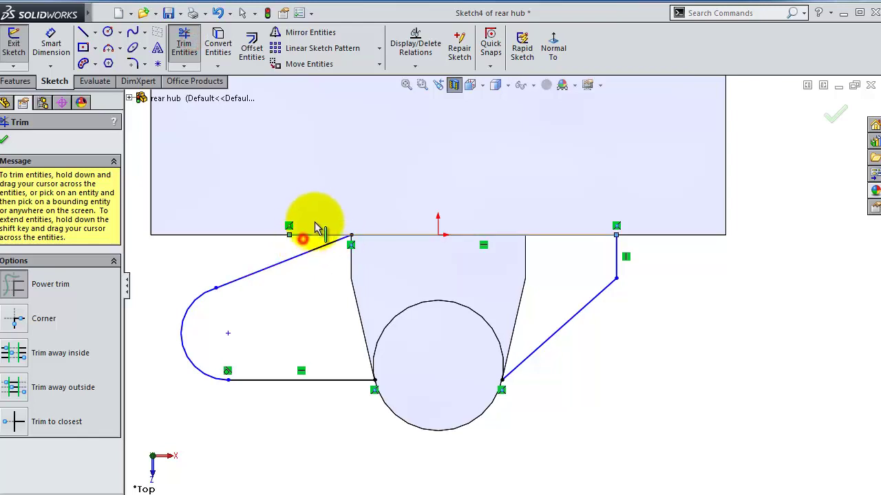
{"action": "scroll", "coordinate": [482, 442], "scroll_direction": "down", "scroll_amount": 5}
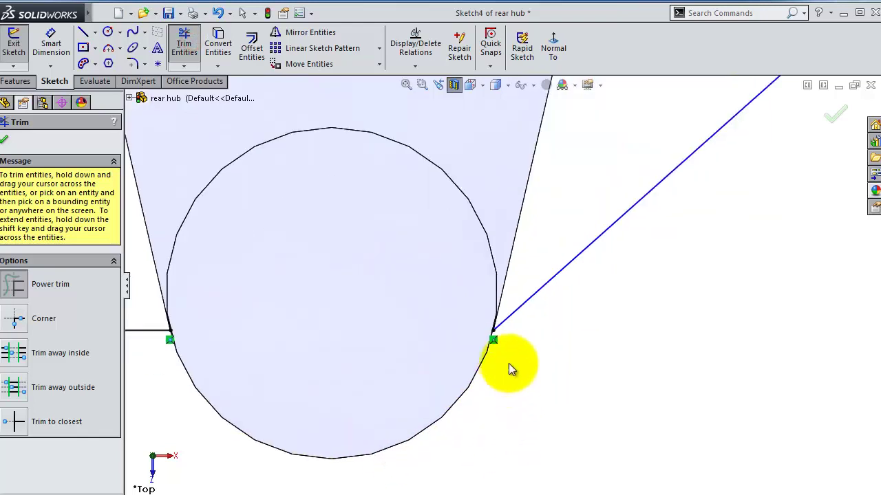
{"action": "middle_click_drag", "start_coordinate": [509, 368], "coordinate": [525, 350]}
{"action": "key", "text": "ctrl+8"}
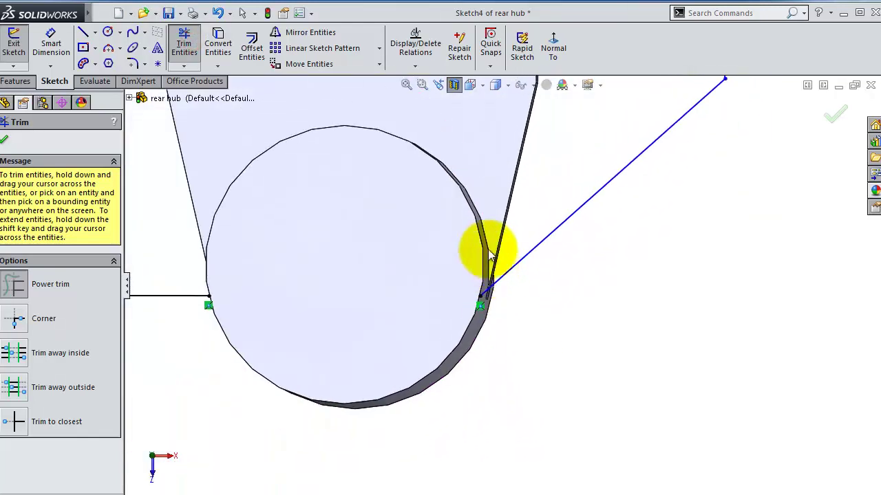
{"action": "scroll", "coordinate": [379, 219], "scroll_direction": "up", "scroll_amount": 2}
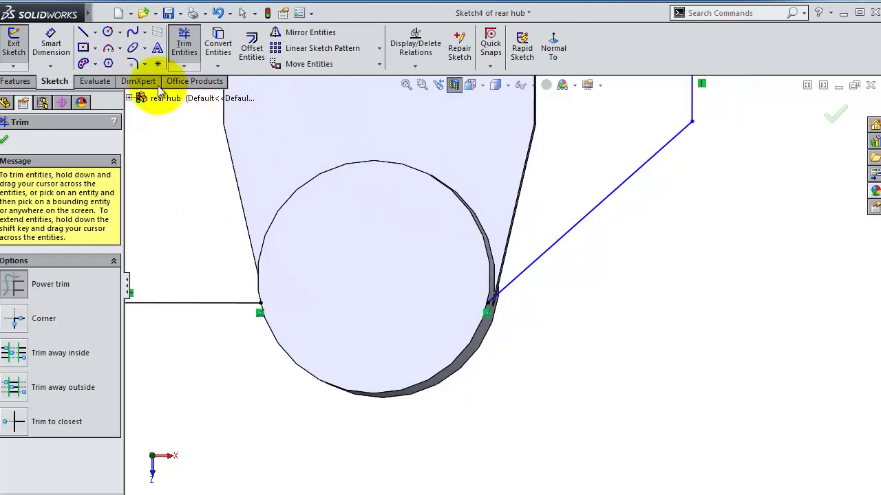
Draw a centerpoint arc from the circle's centre between the two line ends.
{"action": "left_click", "coordinate": [108, 48]}
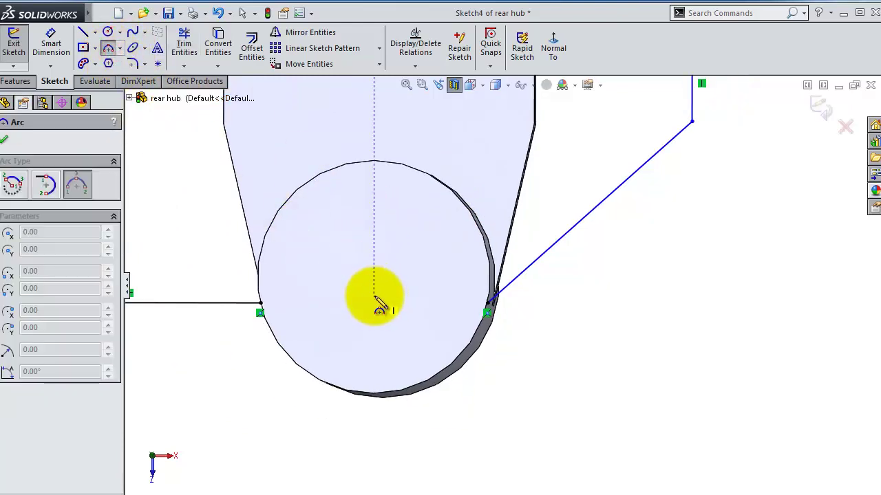
{"action": "left_click", "coordinate": [553, 47]}
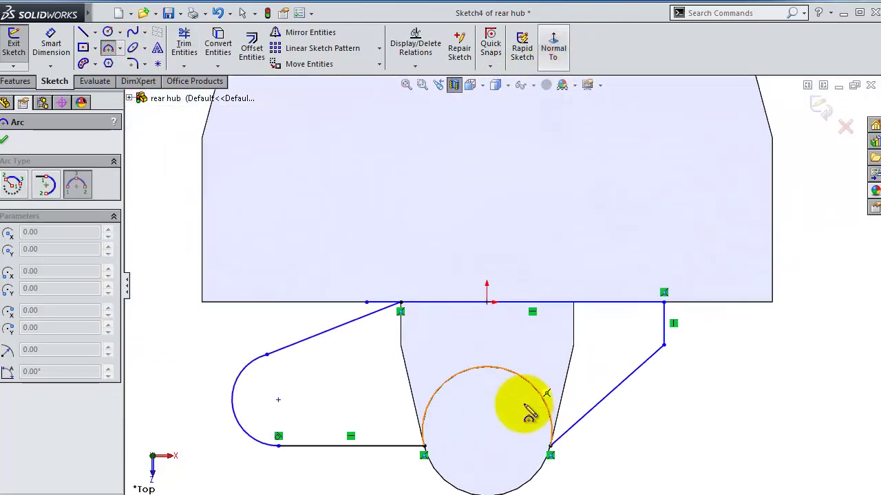
{"action": "scroll", "coordinate": [530, 413], "scroll_direction": "down", "scroll_amount": 1}
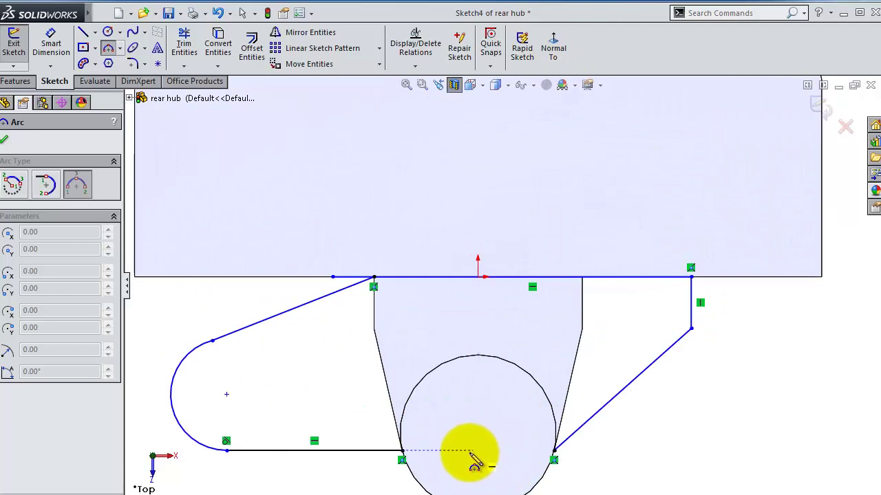
{"action": "left_click", "coordinate": [477, 434]}
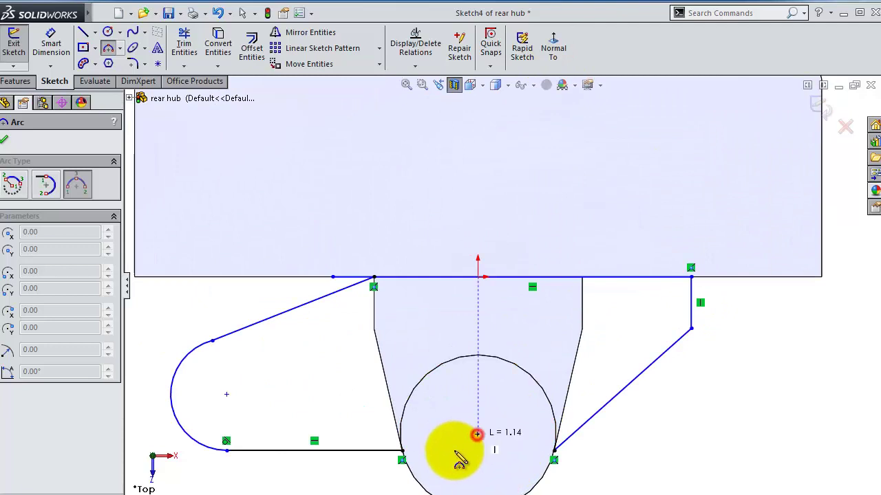
{"action": "key", "text": "Escape"}
{"action": "left_click", "coordinate": [120, 48]}
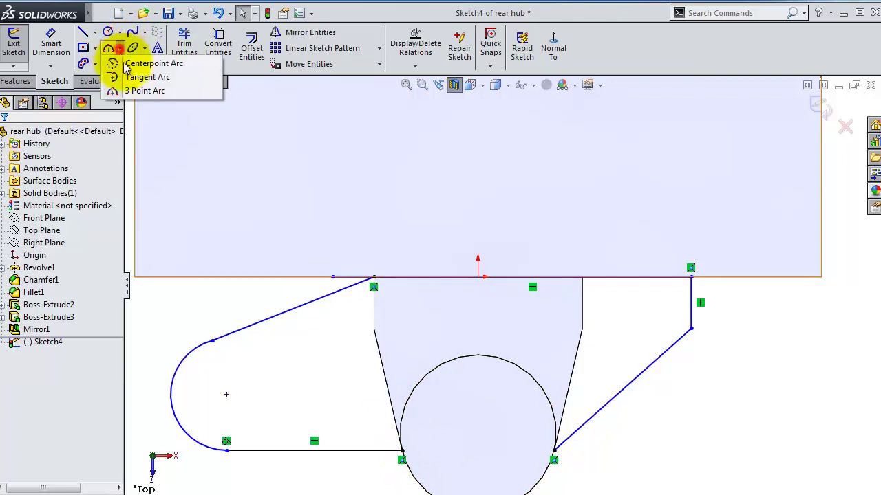
{"action": "left_click", "coordinate": [131, 64]}
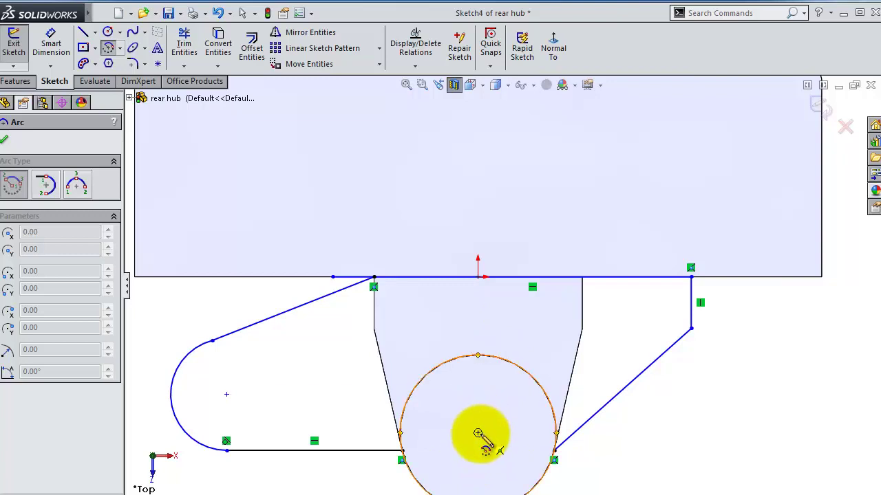
{"action": "left_click", "coordinate": [477, 434]}
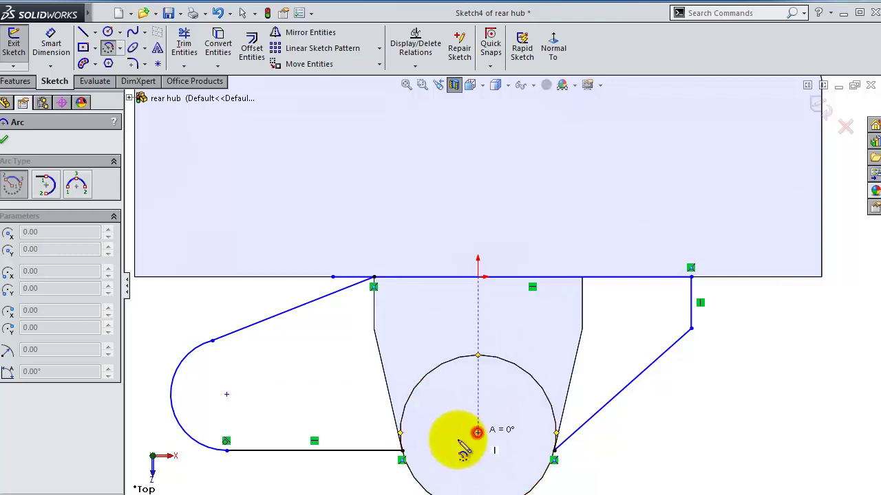
{"action": "left_click", "coordinate": [402, 451]}
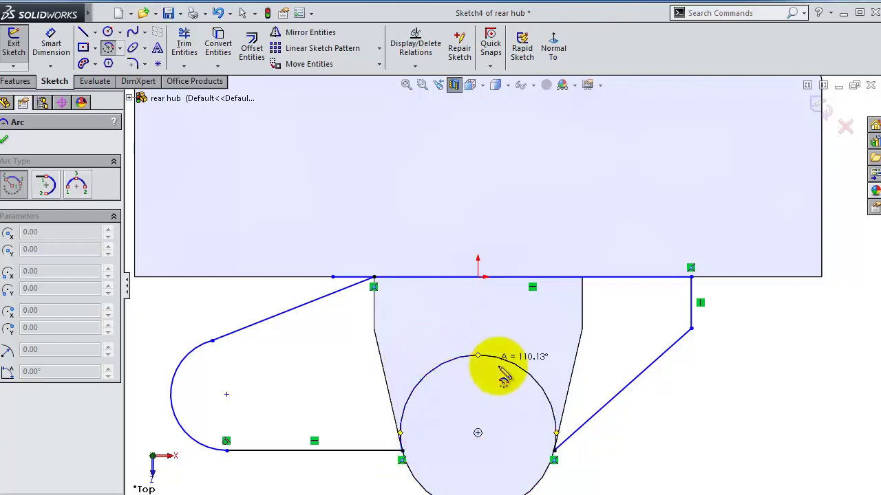
{"action": "left_click", "coordinate": [555, 456]}
{"action": "key", "text": "Escape"}
{"action": "middle_click_drag", "start_coordinate": [660, 402], "coordinate": [669, 388]}
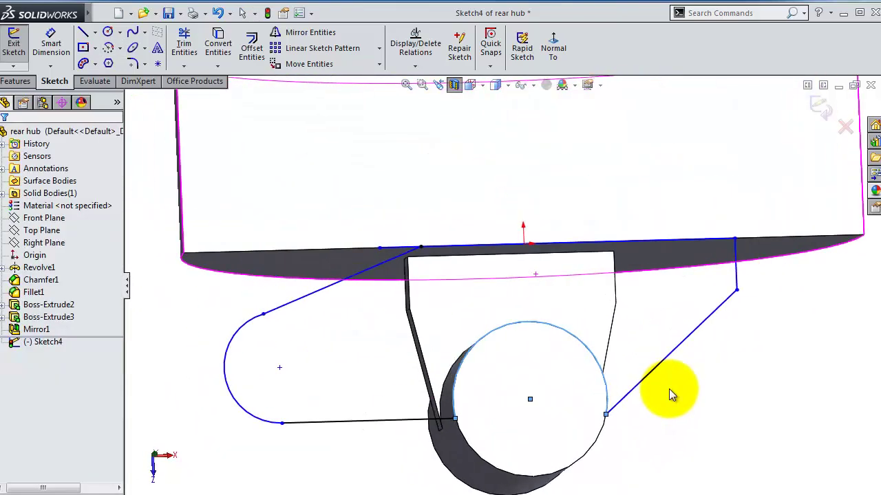
Dimension the right vertical line to 25.
{"action": "left_click", "coordinate": [51, 42]}
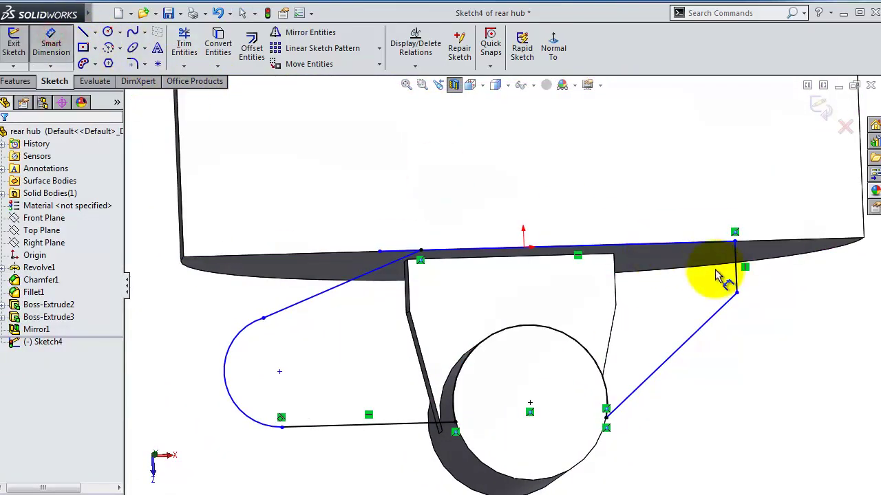
{"action": "left_click", "coordinate": [741, 275]}
{"action": "left_click", "coordinate": [771, 282]}
{"action": "type", "text": "25"}
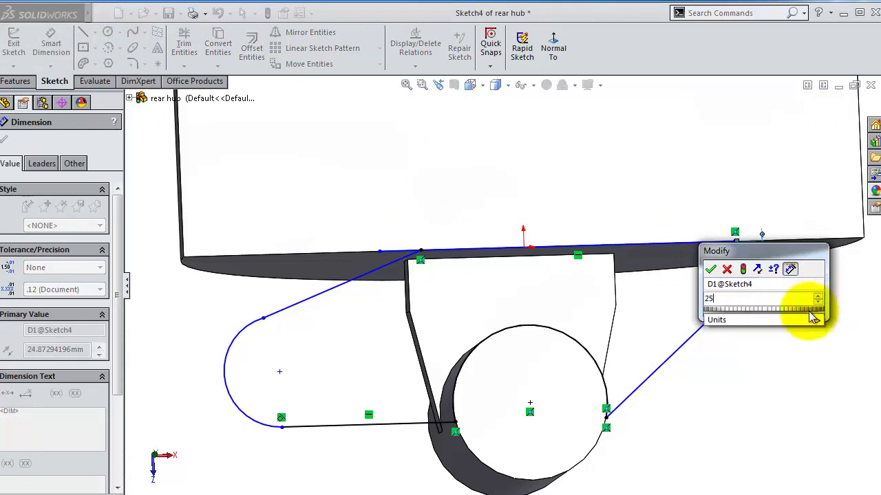
{"action": "key", "text": "Return"}
{"action": "left_click", "coordinate": [286, 421]}
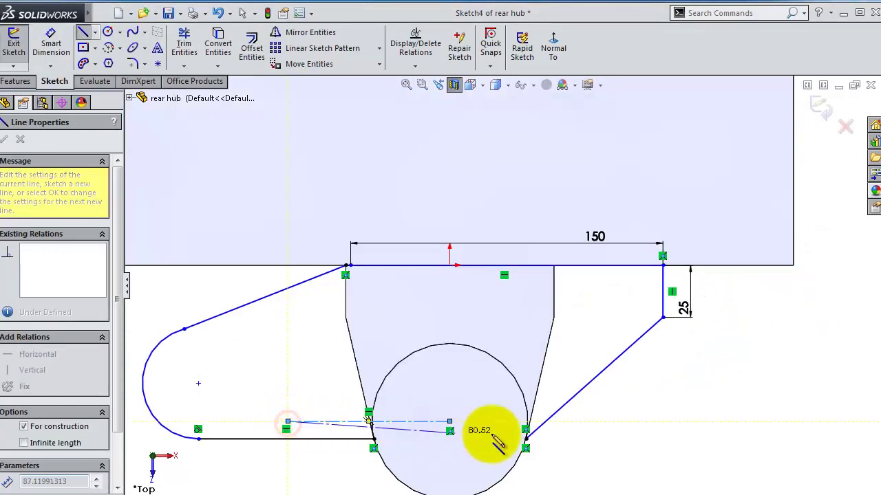
Finish a horizontal centerline through the circle centre and drag the right line's lower end onto it.
{"action": "left_click", "coordinate": [686, 421]}
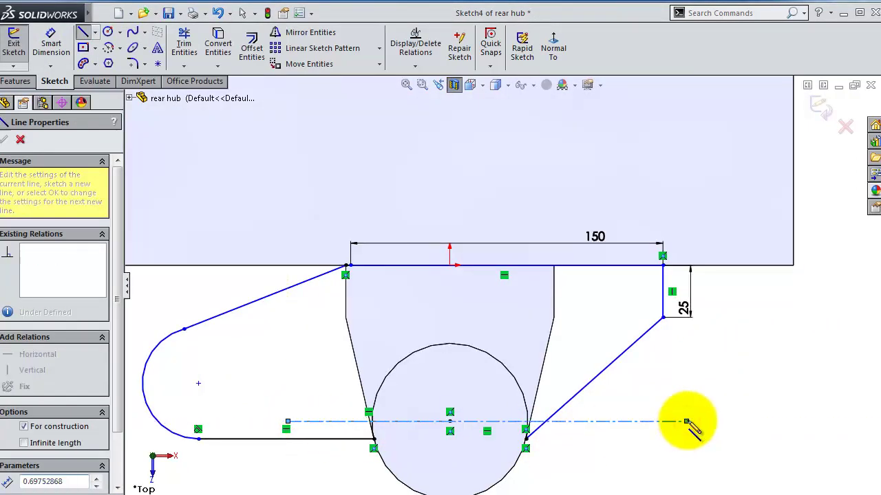
{"action": "key", "text": "Escape"}
{"action": "scroll", "coordinate": [530, 434], "scroll_direction": "down", "scroll_amount": 3}
{"action": "scroll", "coordinate": [533, 434], "scroll_direction": "down", "scroll_amount": 2}
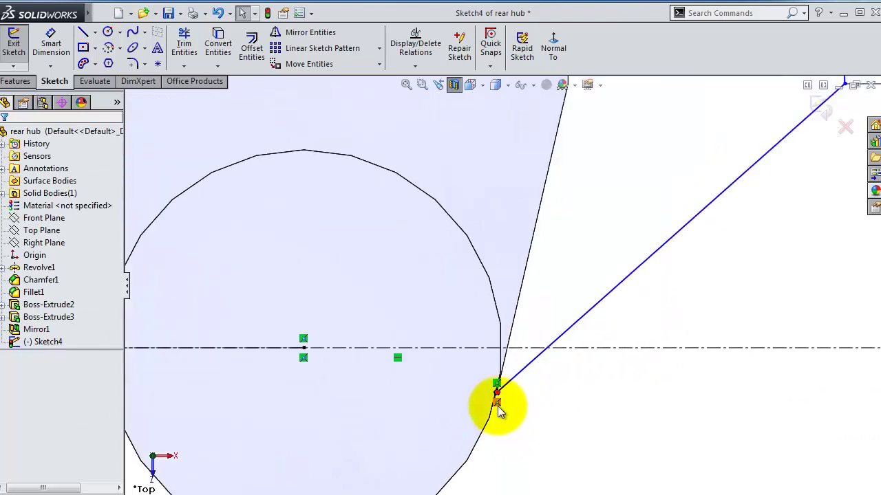
{"action": "left_click", "coordinate": [497, 397]}
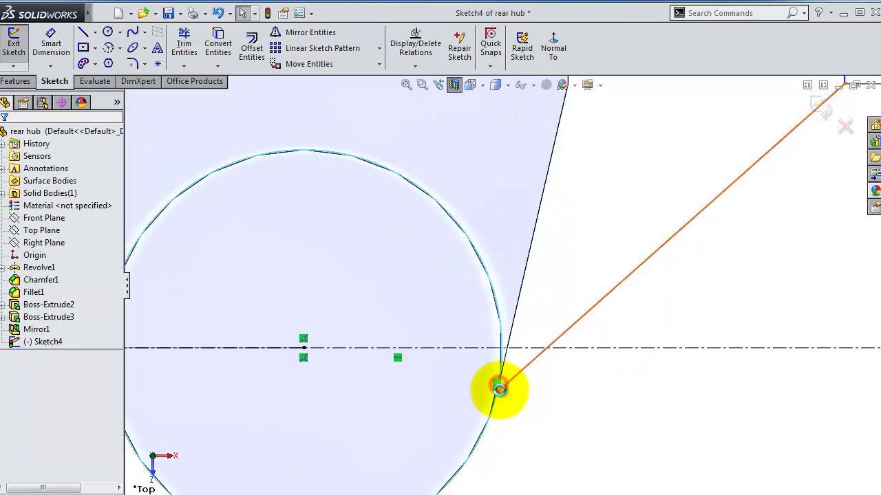
{"action": "left_click_drag", "start_coordinate": [496, 385], "coordinate": [506, 349]}
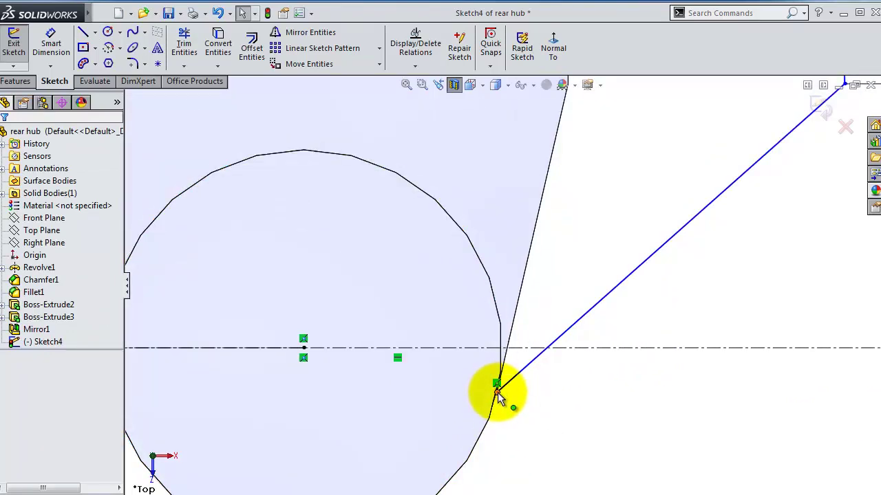
Delete the Fix relation so the lower-left line end sits on the centerline, then trim leftover segments.
{"action": "scroll", "coordinate": [491, 385], "scroll_direction": "up", "scroll_amount": 2}
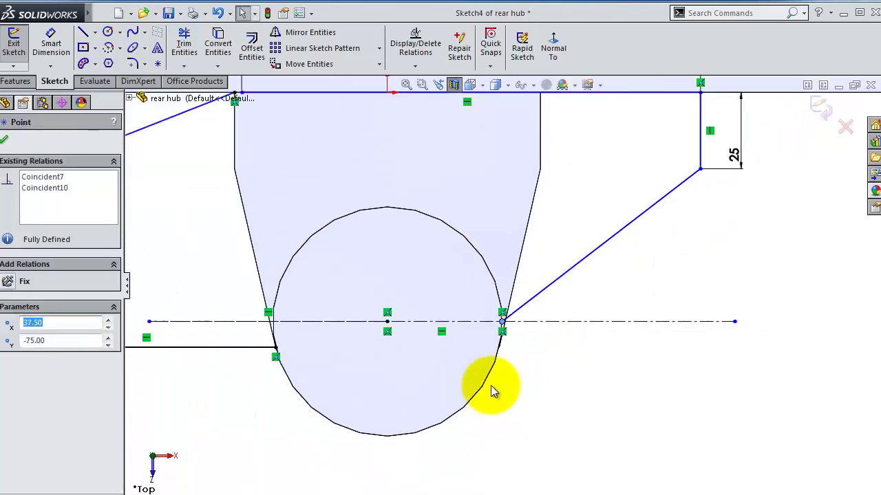
{"action": "scroll", "coordinate": [336, 280], "scroll_direction": "down", "scroll_amount": 2}
{"action": "scroll", "coordinate": [331, 278], "scroll_direction": "up", "scroll_amount": 3}
{"action": "scroll", "coordinate": [331, 278], "scroll_direction": "up", "scroll_amount": 2}
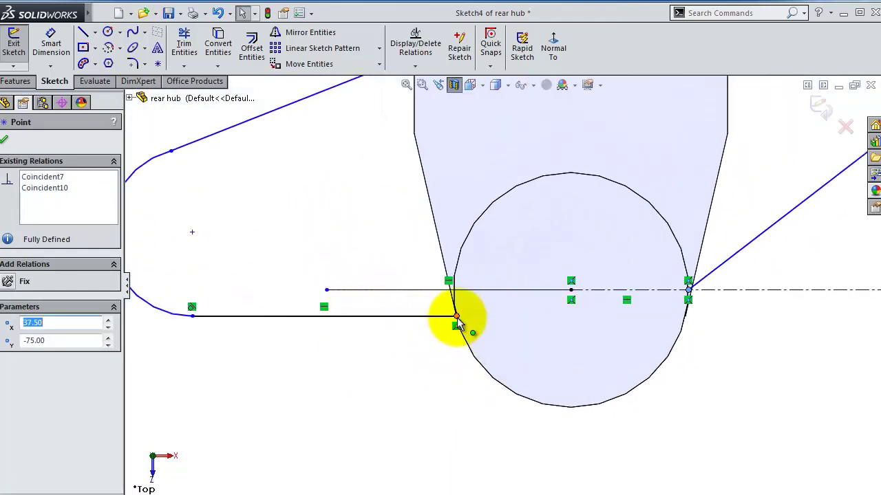
{"action": "mouse_move", "coordinate": [455, 317]}
{"action": "left_mouse_down"}
{"action": "mouse_move", "coordinate": [448, 331]}
{"action": "mouse_move", "coordinate": [457, 337]}
{"action": "mouse_move", "coordinate": [448, 290]}
{"action": "left_mouse_up"}
{"action": "key", "text": "Delete"}
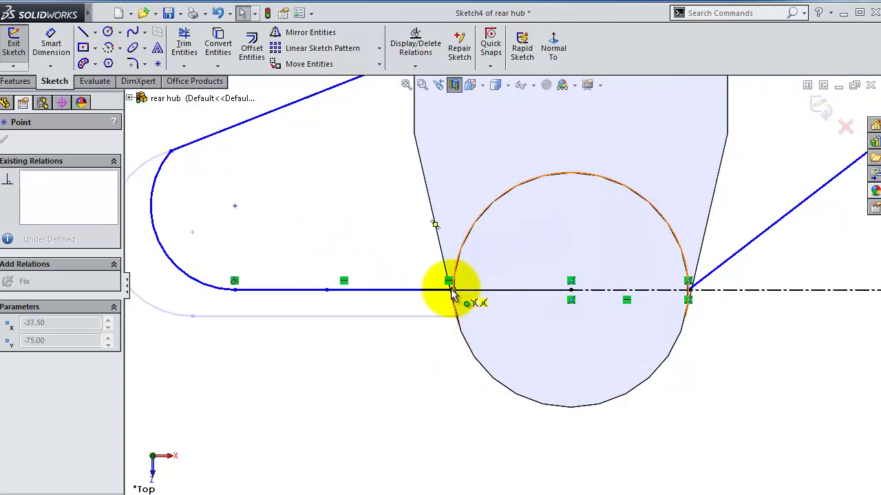
{"action": "scroll", "coordinate": [436, 305], "scroll_direction": "up", "scroll_amount": 2}
{"action": "scroll", "coordinate": [450, 291], "scroll_direction": "up", "scroll_amount": 2}
{"action": "scroll", "coordinate": [470, 285], "scroll_direction": "down", "scroll_amount": 2}
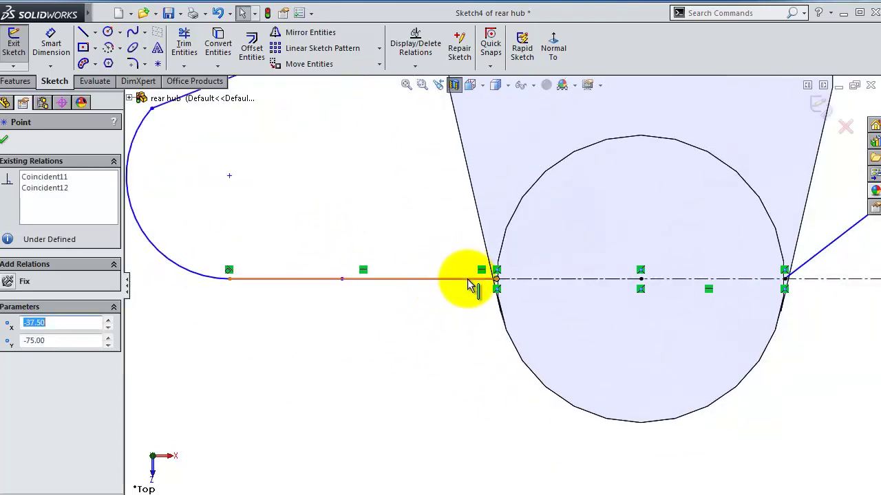
{"action": "scroll", "coordinate": [474, 282], "scroll_direction": "down", "scroll_amount": 1}
{"action": "scroll", "coordinate": [696, 242], "scroll_direction": "up", "scroll_amount": 4}
{"action": "scroll", "coordinate": [523, 179], "scroll_direction": "down", "scroll_amount": 2}
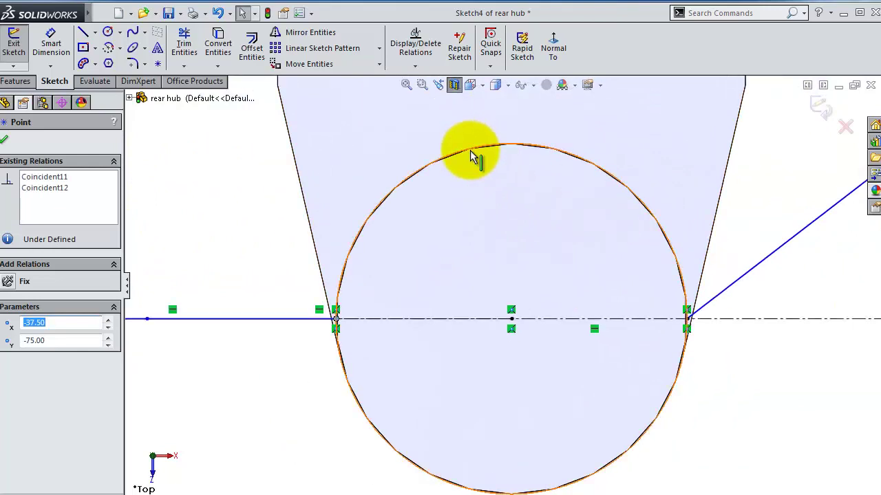
{"action": "middle_click_drag", "start_coordinate": [466, 358], "coordinate": [456, 334]}
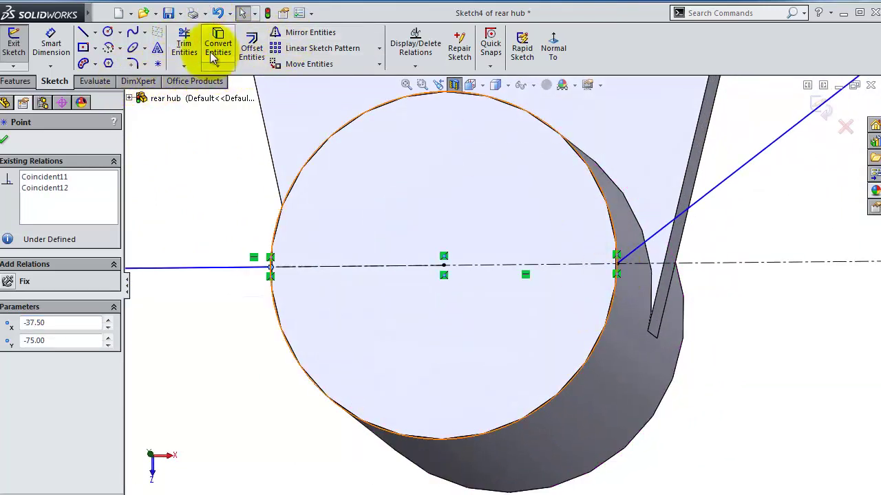
{"action": "left_click", "coordinate": [186, 48]}
{"action": "left_click_drag", "start_coordinate": [276, 375], "coordinate": [624, 373]}
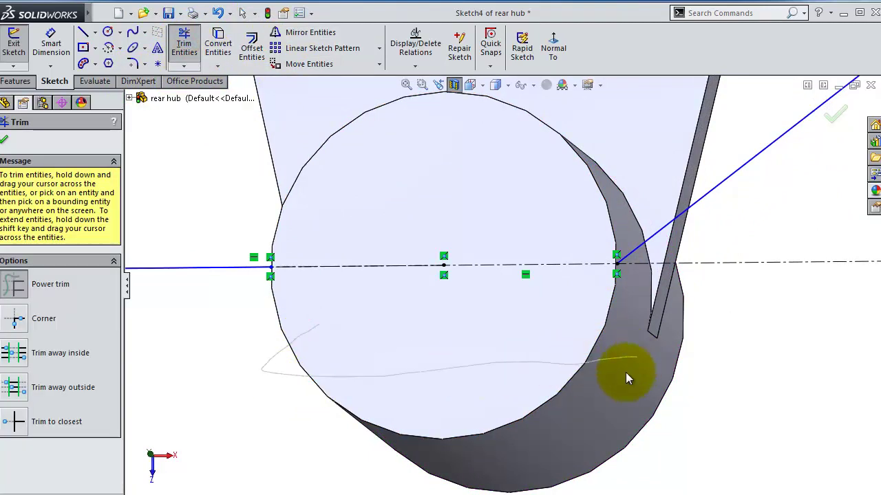
Start a centerpoint arc centred on the circle's centre at 0, -75.
{"action": "left_click", "coordinate": [119, 48]}
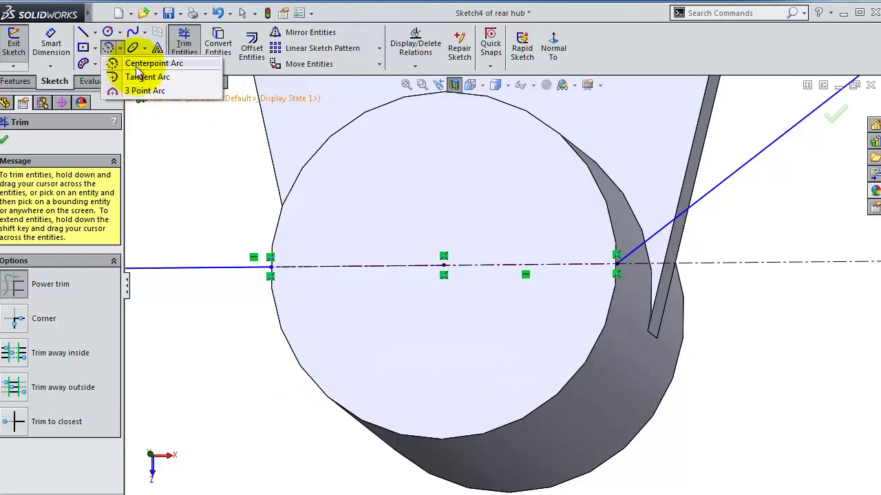
{"action": "left_click", "coordinate": [145, 62]}
{"action": "left_click", "coordinate": [553, 48]}
{"action": "scroll", "coordinate": [529, 391], "scroll_direction": "down", "scroll_amount": 3}
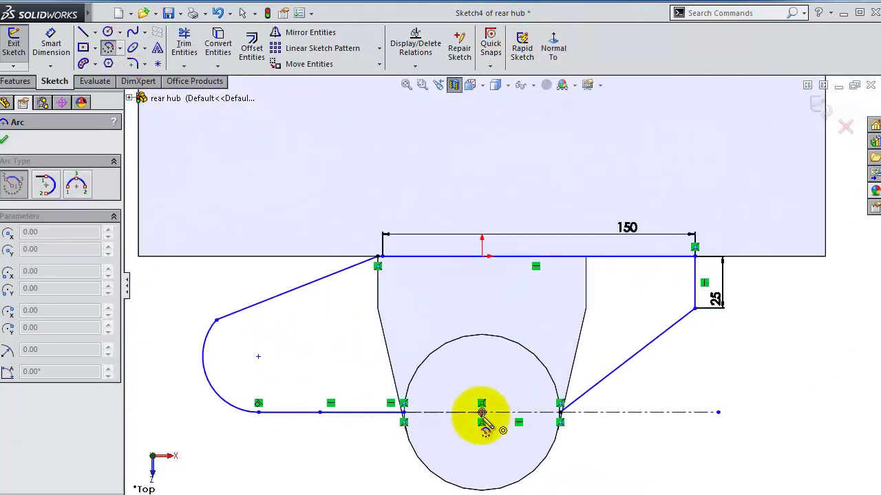
{"action": "left_click", "coordinate": [481, 413]}
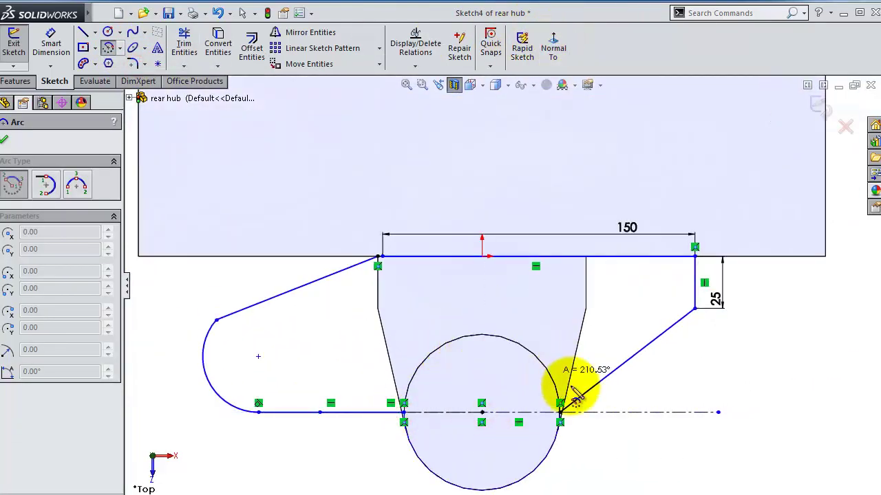
{"action": "scroll", "coordinate": [556, 411], "scroll_direction": "down", "scroll_amount": 1}
{"action": "scroll", "coordinate": [551, 402], "scroll_direction": "down", "scroll_amount": 3}
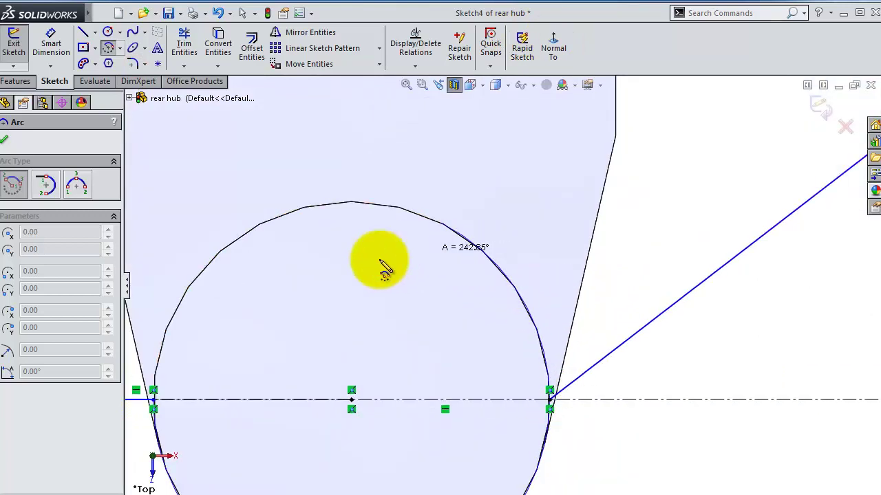
{"action": "scroll", "coordinate": [296, 291], "scroll_direction": "up", "scroll_amount": 1}
{"action": "scroll", "coordinate": [527, 370], "scroll_direction": "down", "scroll_amount": 1}
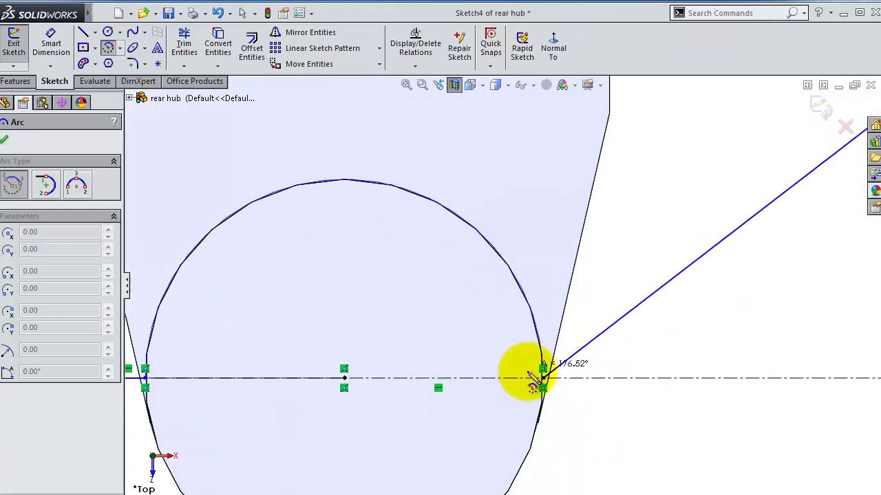
{"action": "scroll", "coordinate": [550, 360], "scroll_direction": "down", "scroll_amount": 2}
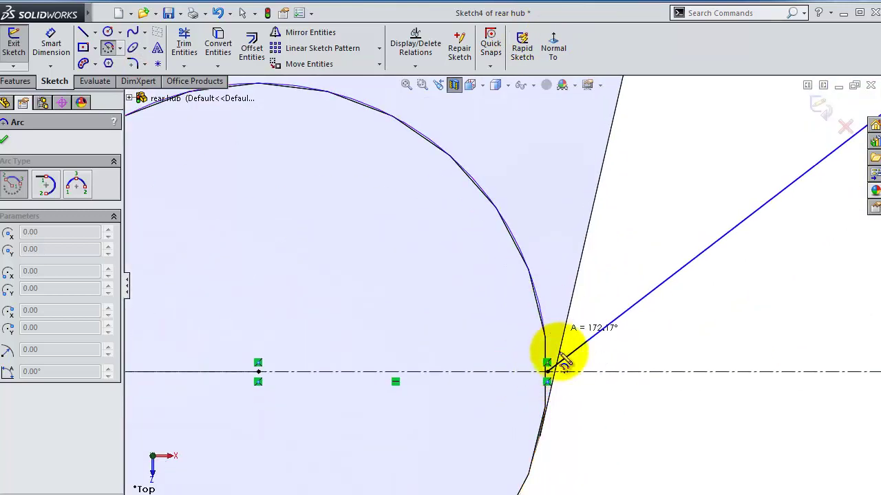
Complete the 180° arc over the circle's top, ending on the centreline at ±37.50.
{"action": "left_click", "coordinate": [550, 368]}
{"action": "scroll", "coordinate": [568, 329], "scroll_direction": "up", "scroll_amount": 2}
{"action": "scroll", "coordinate": [569, 329], "scroll_direction": "up", "scroll_amount": 1}
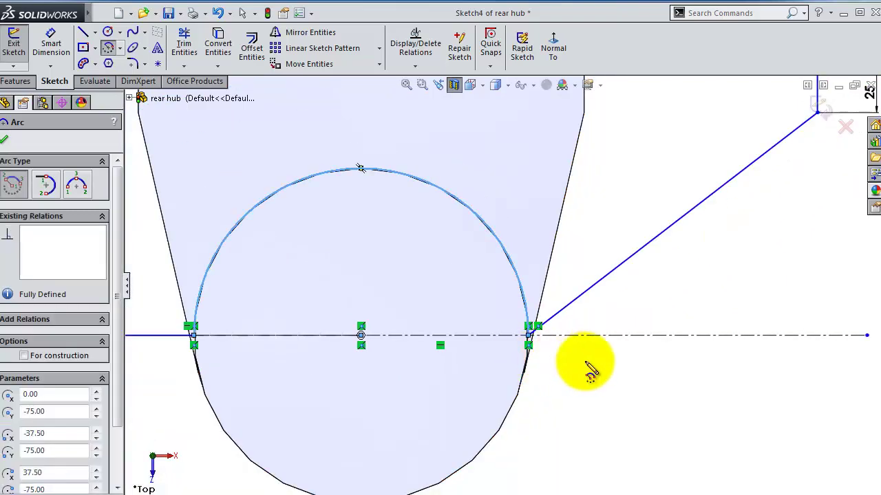
{"action": "middle_click_drag", "start_coordinate": [585, 366], "coordinate": [566, 324]}
{"action": "scroll", "coordinate": [502, 288], "scroll_direction": "up", "scroll_amount": 3}
{"action": "scroll", "coordinate": [361, 258], "scroll_direction": "down", "scroll_amount": 2}
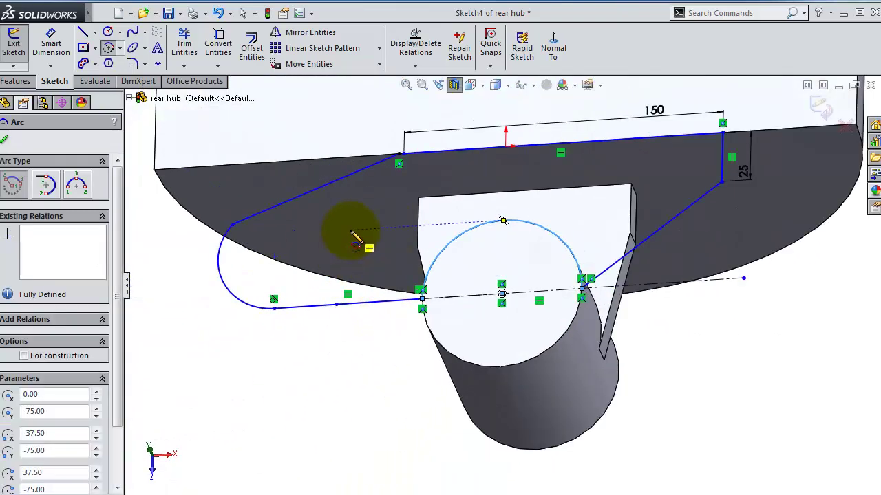
{"action": "scroll", "coordinate": [227, 186], "scroll_direction": "up", "scroll_amount": 2}
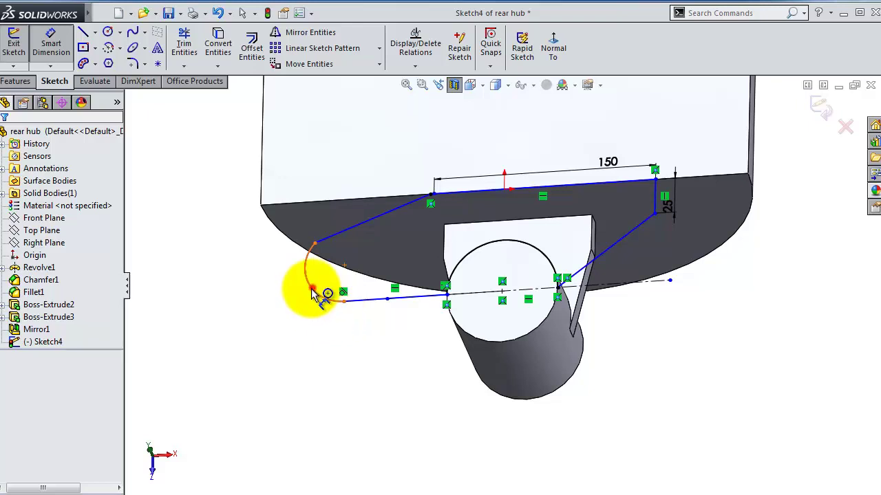
Dimension the rounded left-end arc to a 25 mm radius.
{"action": "left_click", "coordinate": [311, 288]}
{"action": "left_click", "coordinate": [288, 315]}
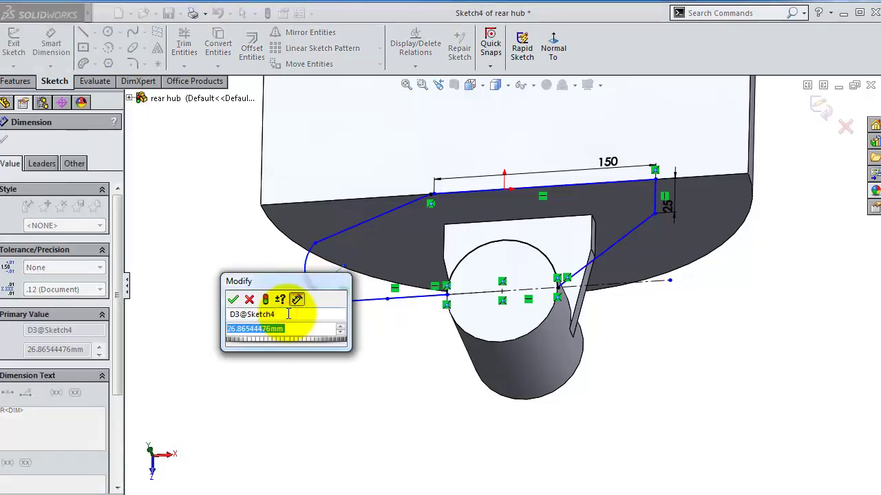
{"action": "type", "text": "25"}
{"action": "key", "text": "Return"}
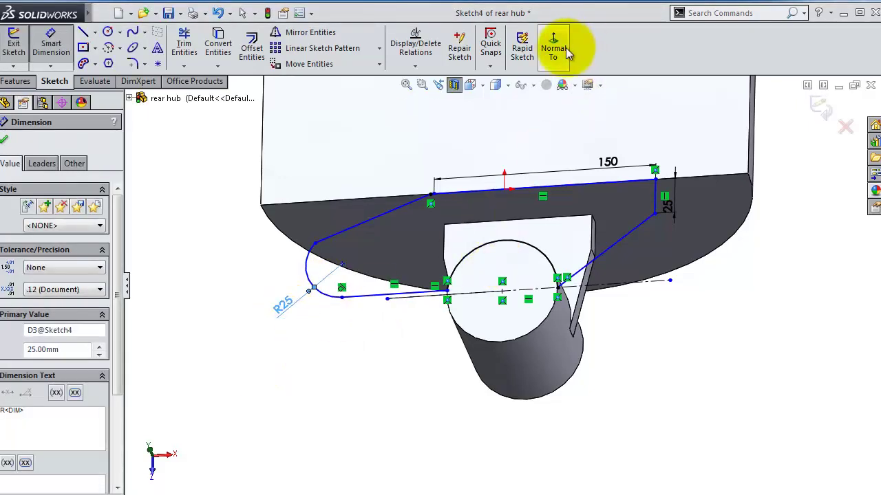
{"action": "left_click", "coordinate": [553, 47]}
{"action": "scroll", "coordinate": [410, 332], "scroll_direction": "down", "scroll_amount": 5}
{"action": "scroll", "coordinate": [411, 332], "scroll_direction": "down", "scroll_amount": 1}
{"action": "key", "text": "Escape"}
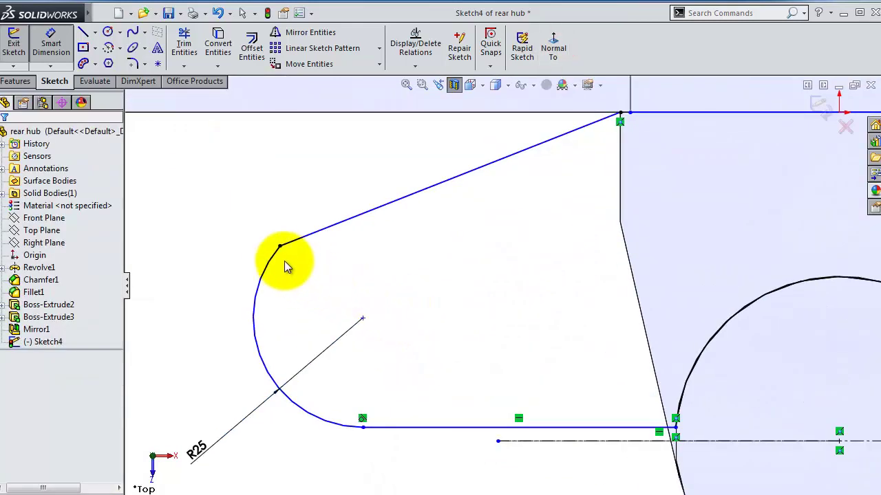
Make the slanted upper line tangent to the R25 arc.
{"action": "left_click", "coordinate": [277, 256]}
{"action": "left_click", "coordinate": [309, 238], "text": "ctrl"}
{"action": "left_click", "coordinate": [348, 174]}
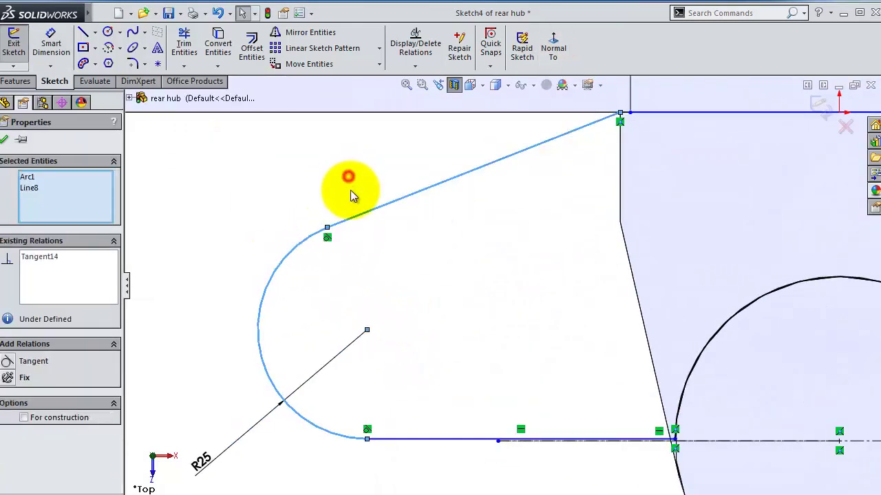
{"action": "scroll", "coordinate": [619, 262], "scroll_direction": "up", "scroll_amount": 3}
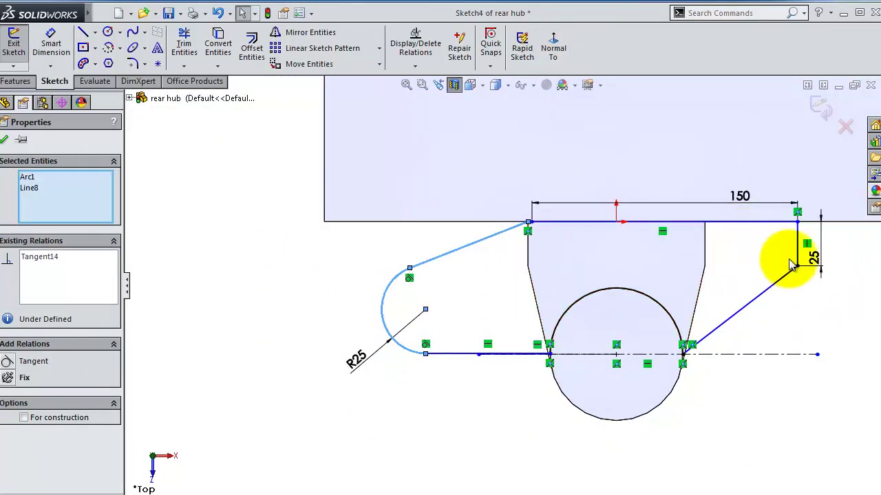
{"action": "scroll", "coordinate": [705, 389], "scroll_direction": "down", "scroll_amount": 2}
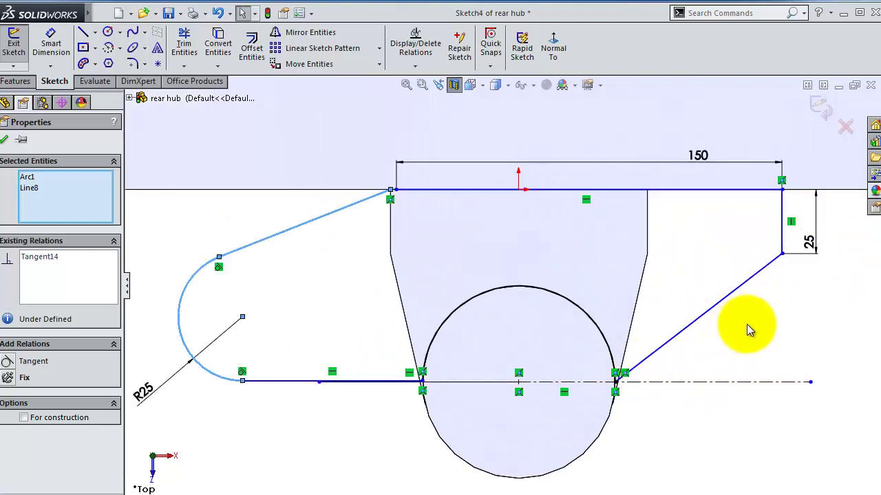
Set a 100 mm horizontal distance from the circle centre to the short vertical line.
{"action": "left_click", "coordinate": [783, 218]}
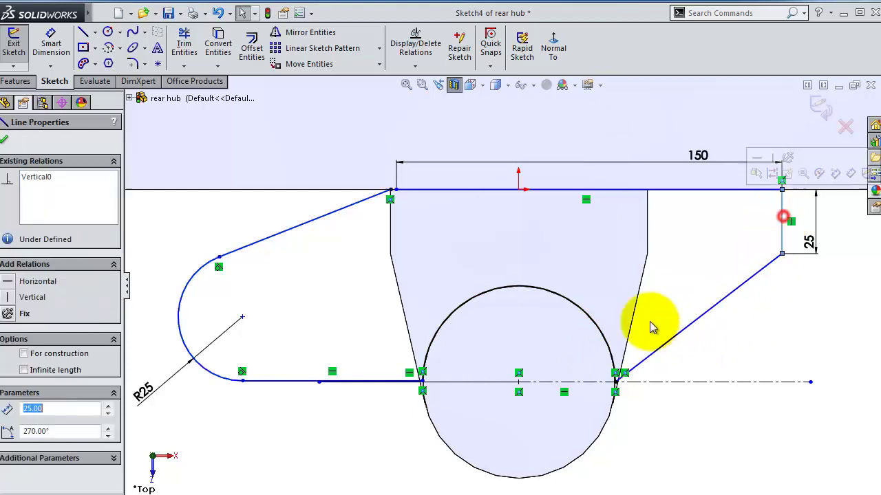
{"action": "left_click", "coordinate": [518, 382]}
{"action": "left_click", "coordinate": [51, 43]}
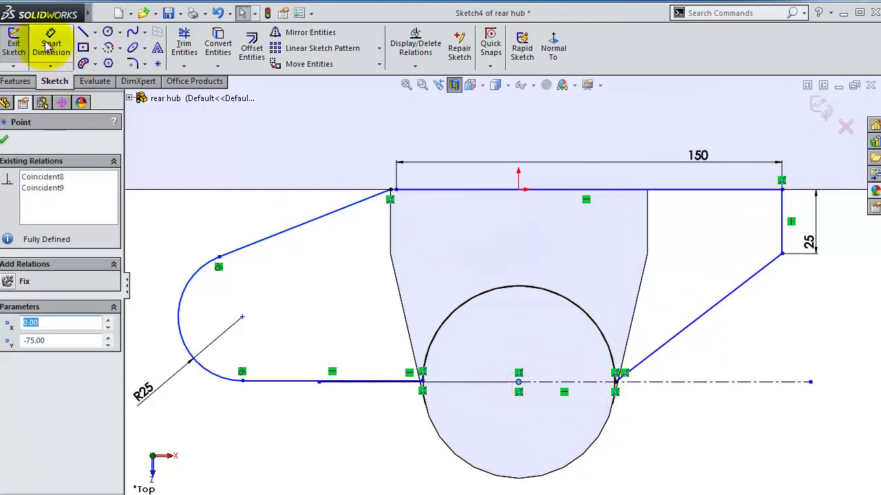
{"action": "left_click", "coordinate": [518, 383]}
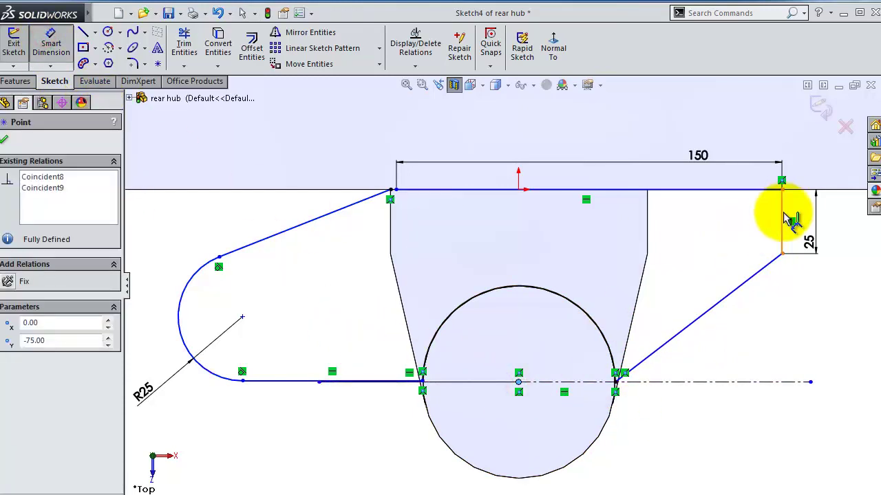
{"action": "left_click", "coordinate": [782, 214]}
{"action": "left_click", "coordinate": [757, 451]}
{"action": "type", "text": "100"}
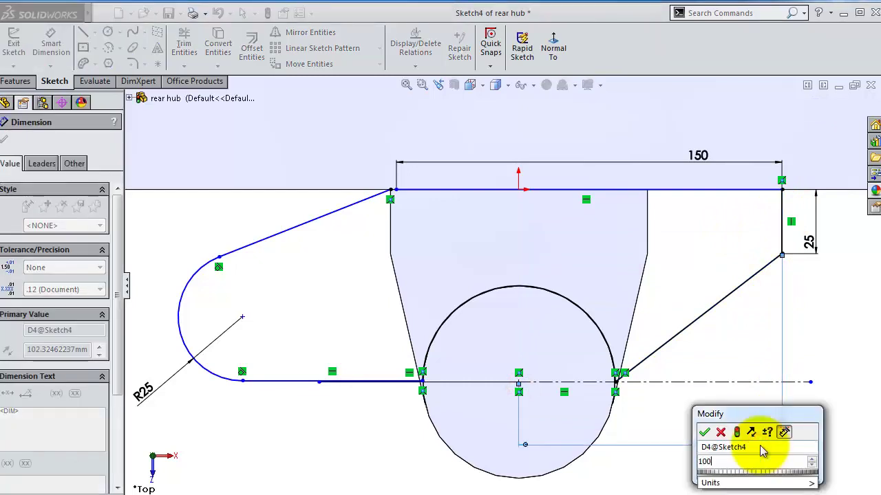
{"action": "key", "text": "Return"}
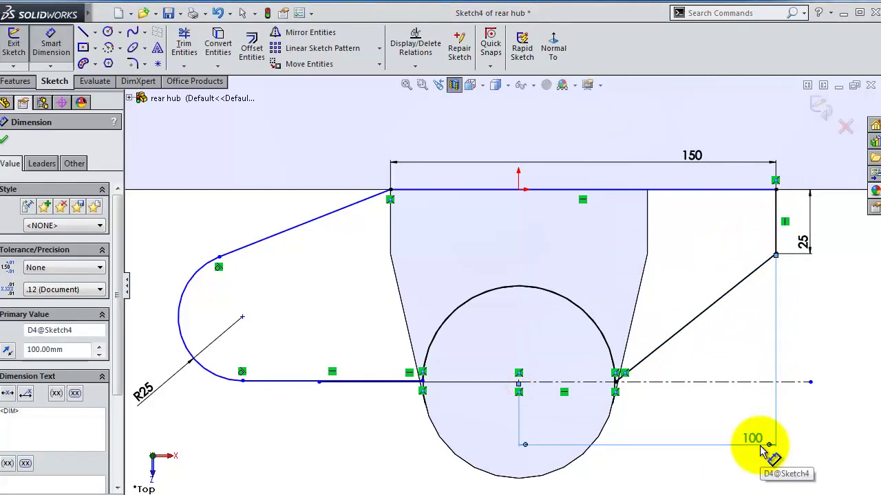
Set a 150 mm distance between the R25 arc centre and the circle centre.
{"action": "left_click", "coordinate": [242, 317]}
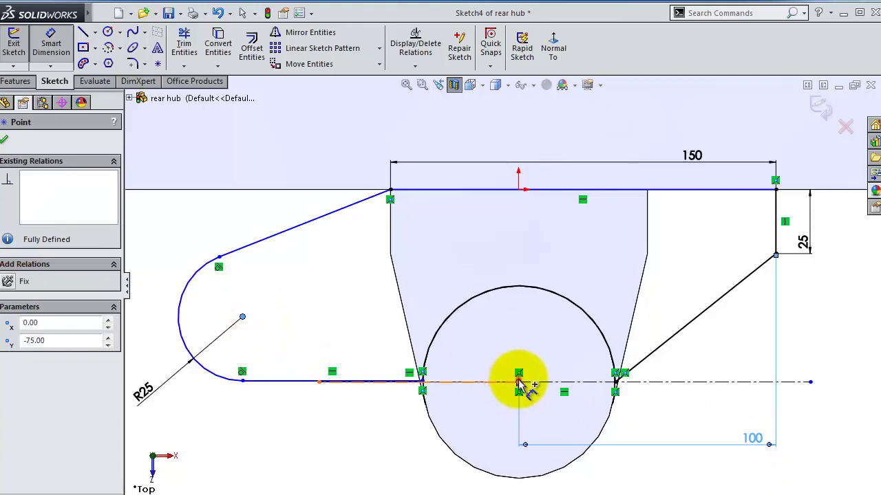
{"action": "left_click", "coordinate": [519, 382]}
{"action": "left_click", "coordinate": [432, 452]}
{"action": "type", "text": "150"}
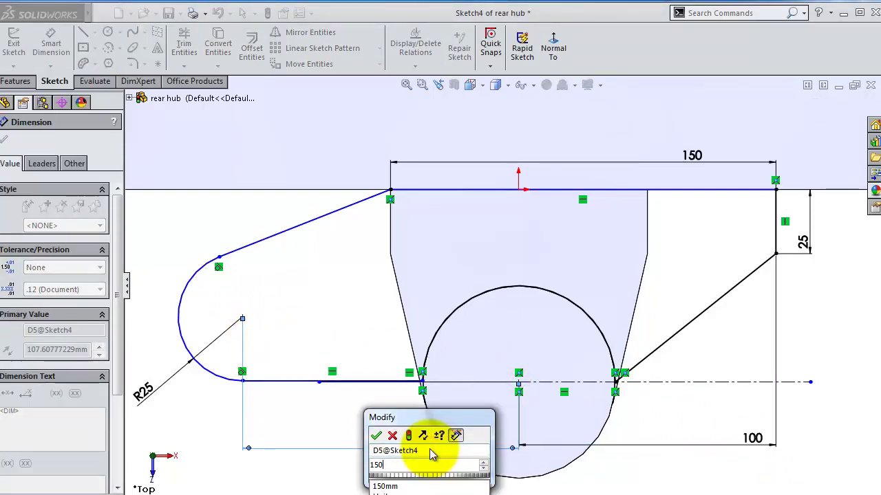
{"action": "key", "text": "Return"}
{"action": "scroll", "coordinate": [454, 310], "scroll_direction": "down", "scroll_amount": 5}
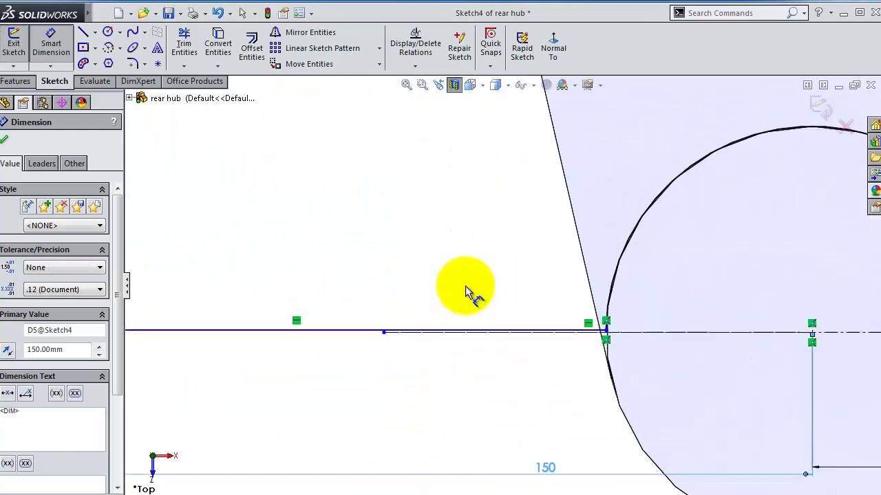
{"action": "scroll", "coordinate": [662, 307], "scroll_direction": "down", "scroll_amount": 2}
{"action": "scroll", "coordinate": [790, 328], "scroll_direction": "down", "scroll_amount": 2}
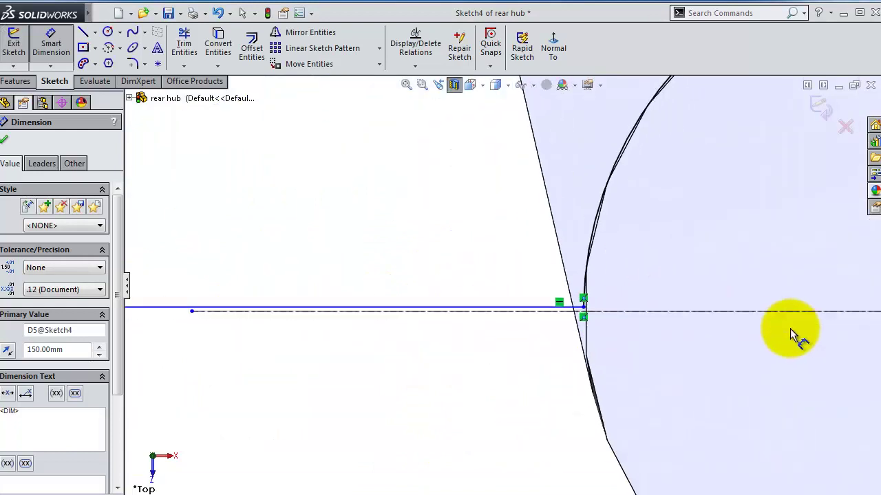
{"action": "key", "text": "Escape"}
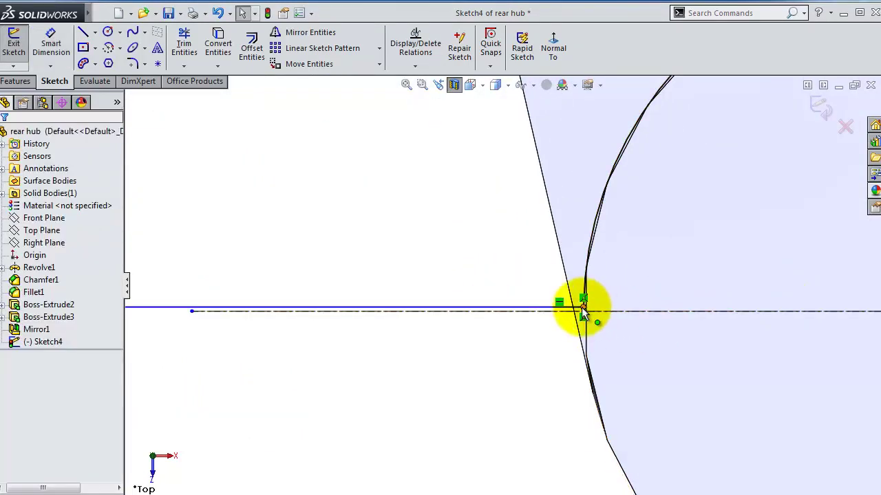
Snap a point onto the circle's edge and drag the lower line's endpoint onto the centreline.
{"action": "left_click", "coordinate": [582, 311]}
{"action": "scroll", "coordinate": [765, 328], "scroll_direction": "up", "scroll_amount": 2}
{"action": "scroll", "coordinate": [733, 303], "scroll_direction": "up", "scroll_amount": 2}
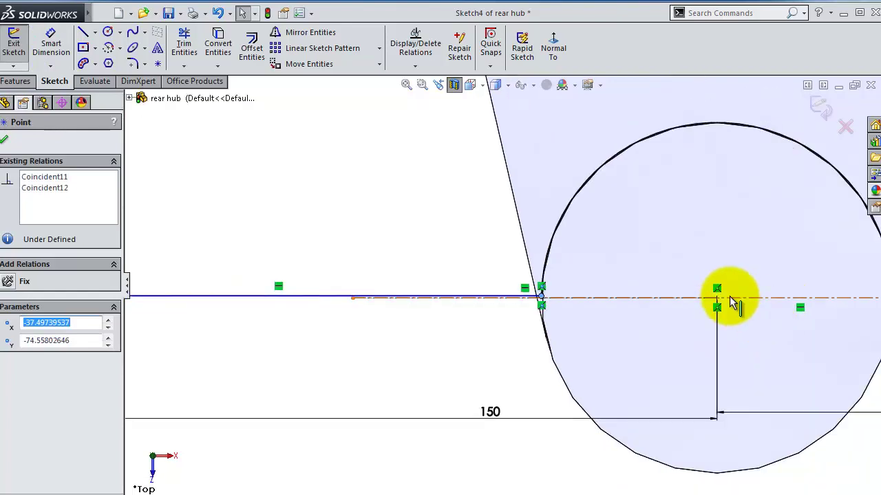
{"action": "left_click", "coordinate": [716, 301], "text": "ctrl"}
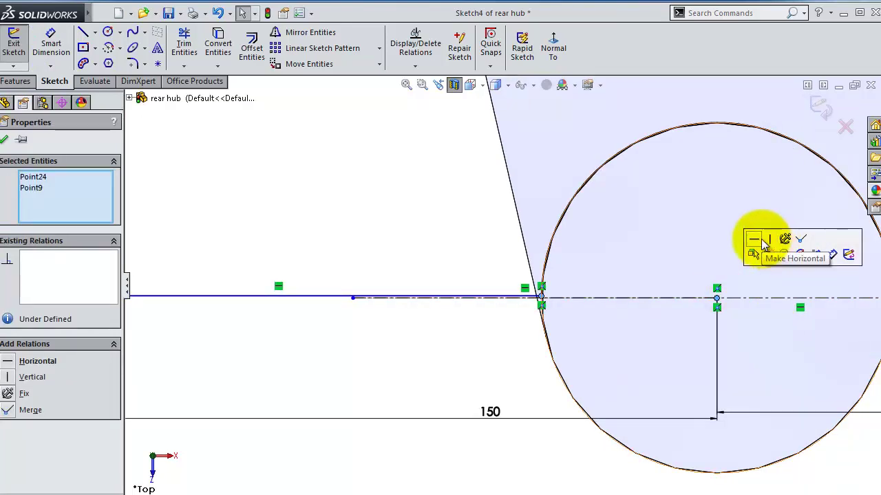
{"action": "key", "text": "Escape"}
{"action": "scroll", "coordinate": [550, 298], "scroll_direction": "down", "scroll_amount": 2}
{"action": "scroll", "coordinate": [482, 323], "scroll_direction": "down", "scroll_amount": 2}
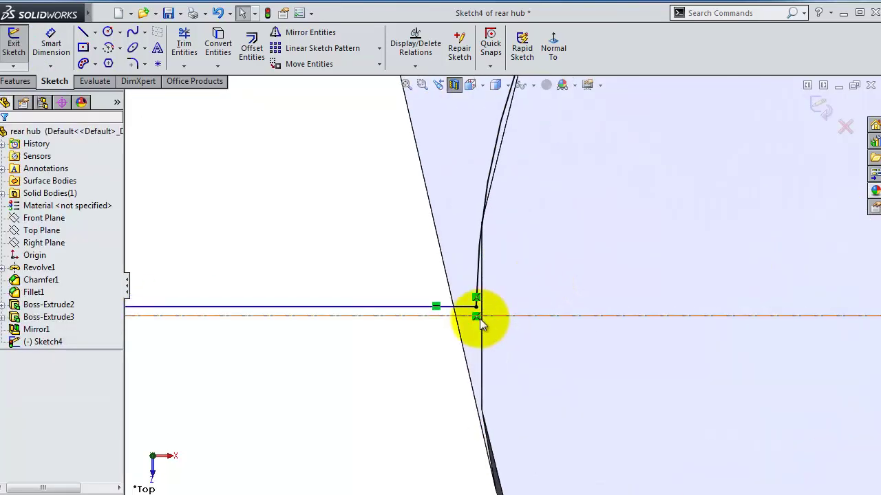
{"action": "left_click_drag", "start_coordinate": [476, 316], "coordinate": [476, 316]}
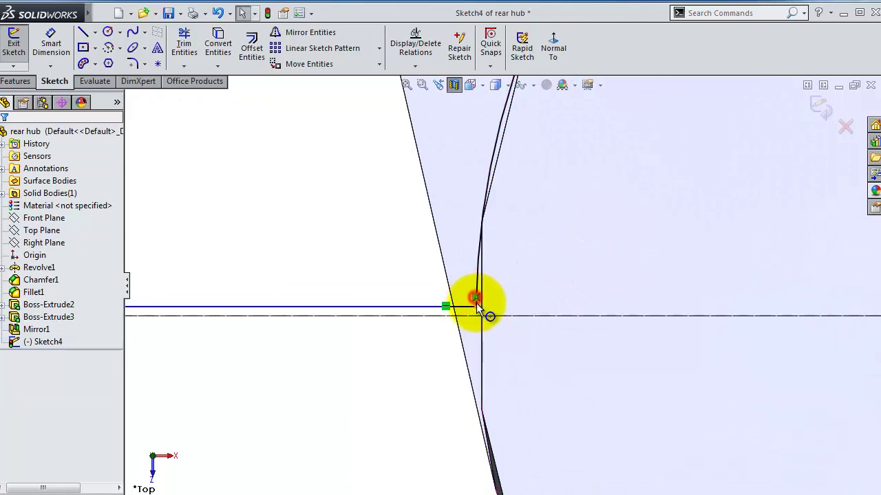
{"action": "left_click", "coordinate": [477, 307]}
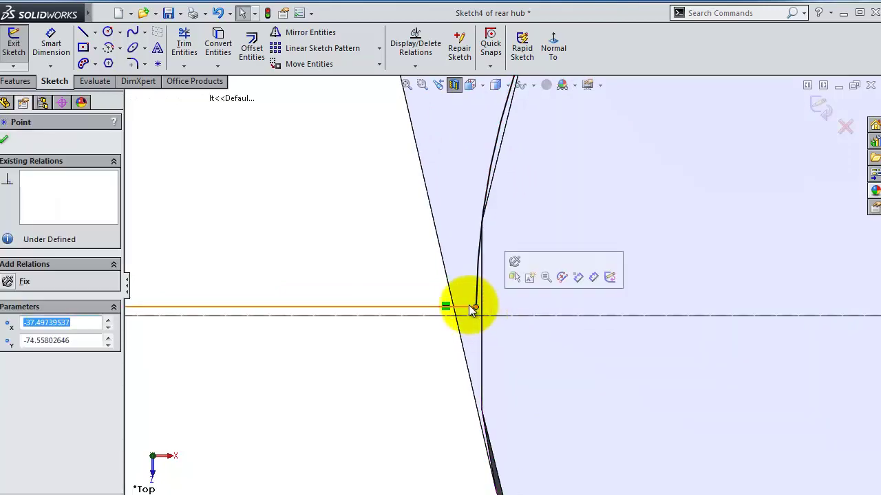
{"action": "left_click_drag", "start_coordinate": [475, 309], "coordinate": [473, 325]}
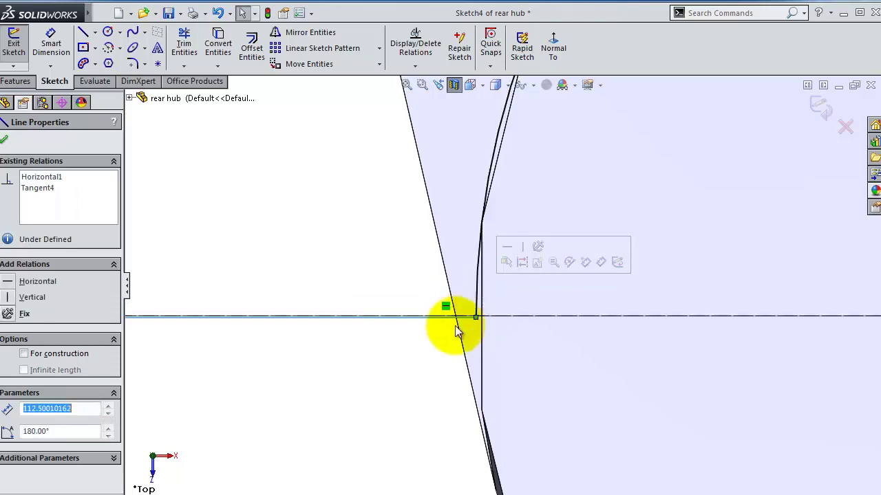
{"action": "left_click", "coordinate": [421, 341]}
Select the horizontal line together with its right end point.
{"action": "left_click", "coordinate": [454, 321]}
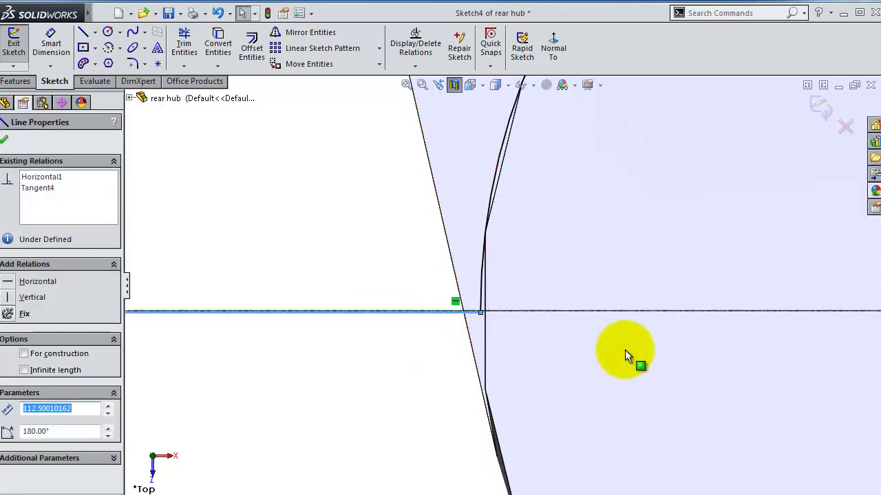
{"action": "scroll", "coordinate": [788, 304], "scroll_direction": "down", "scroll_amount": 2}
{"action": "left_click", "coordinate": [805, 298], "text": "ctrl"}
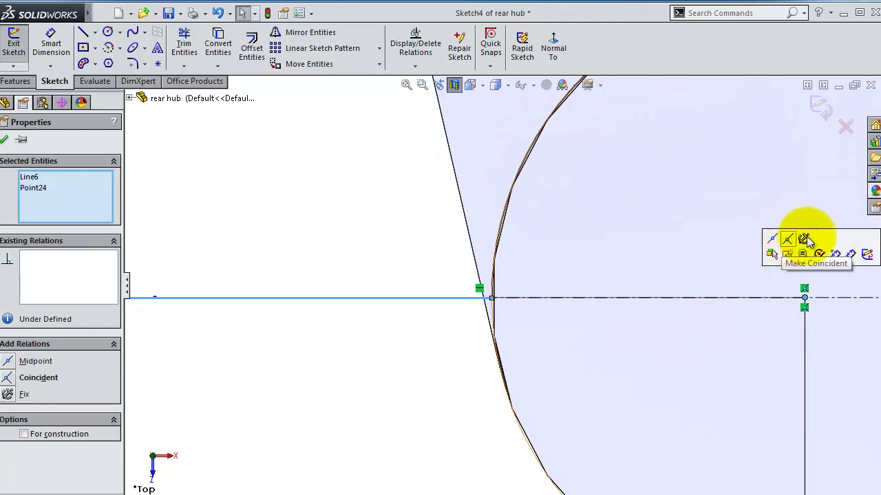
{"action": "left_click", "coordinate": [448, 343]}
{"action": "left_click", "coordinate": [441, 297]}
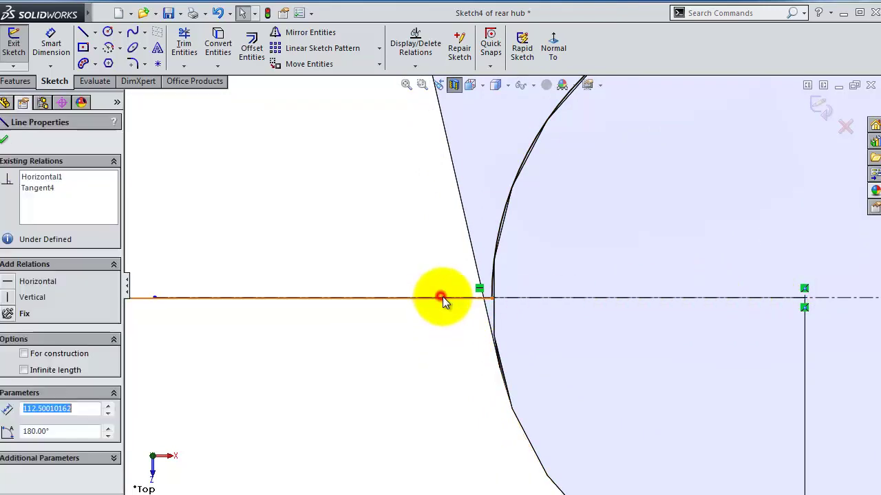
{"action": "left_click", "coordinate": [806, 301], "text": "ctrl"}
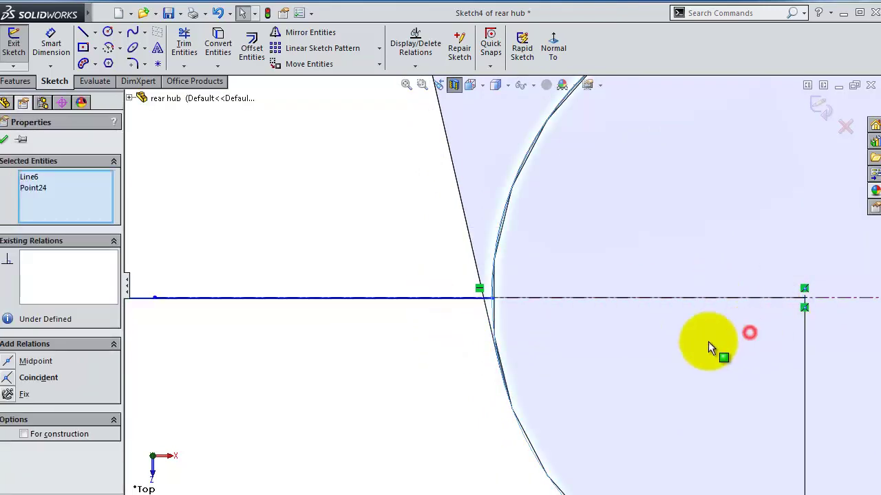
{"action": "scroll", "coordinate": [708, 330], "scroll_direction": "up", "scroll_amount": 3}
{"action": "scroll", "coordinate": [684, 262], "scroll_direction": "down", "scroll_amount": 3}
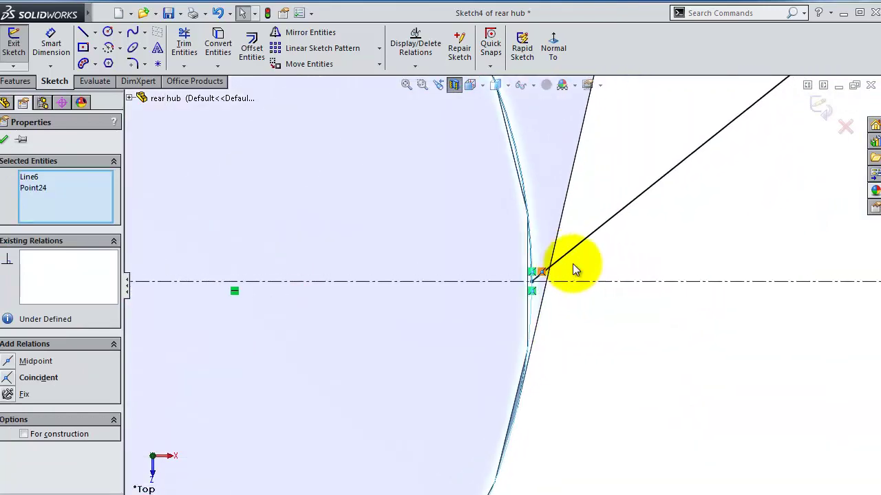
{"action": "scroll", "coordinate": [437, 296], "scroll_direction": "up", "scroll_amount": 2}
{"action": "scroll", "coordinate": [314, 272], "scroll_direction": "up", "scroll_amount": 2}
{"action": "scroll", "coordinate": [387, 300], "scroll_direction": "down", "scroll_amount": 3}
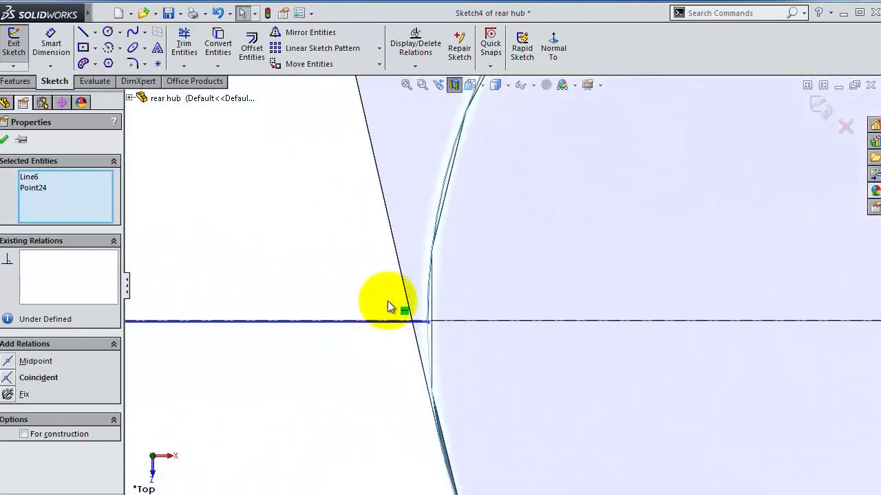
{"action": "scroll", "coordinate": [514, 348], "scroll_direction": "down", "scroll_amount": 2}
Add a Midpoint relation between the circle-edge point and the line.
{"action": "left_click", "coordinate": [502, 341]}
{"action": "left_click", "coordinate": [530, 338], "text": "ctrl"}
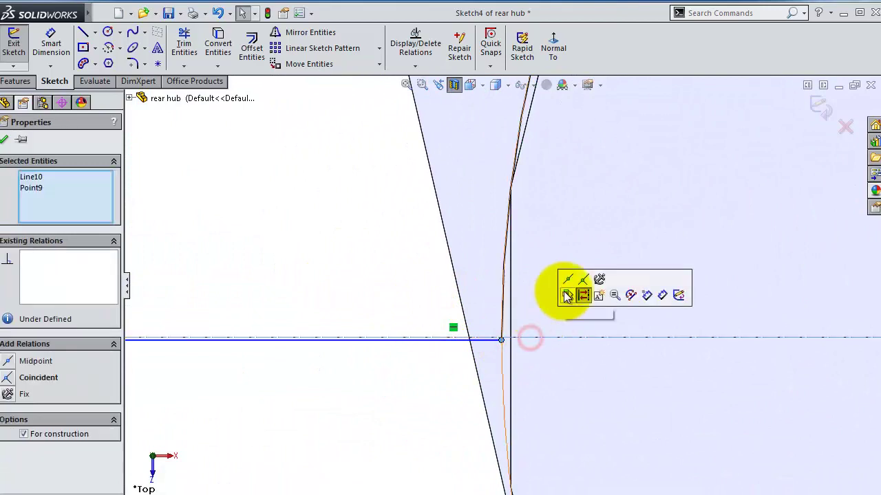
{"action": "left_click", "coordinate": [569, 282]}
{"action": "scroll", "coordinate": [585, 341], "scroll_direction": "up", "scroll_amount": 3}
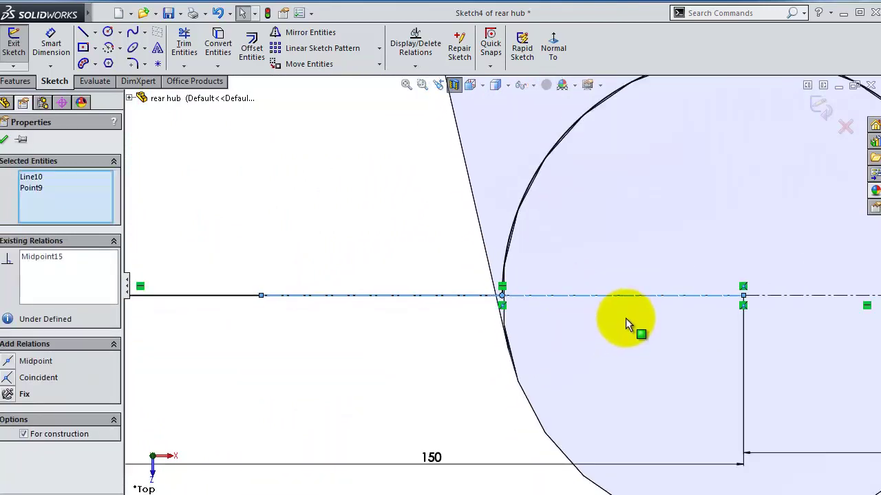
{"action": "left_click", "coordinate": [457, 346]}
{"action": "scroll", "coordinate": [501, 295], "scroll_direction": "up", "scroll_amount": 3}
{"action": "scroll", "coordinate": [450, 269], "scroll_direction": "down", "scroll_amount": 2}
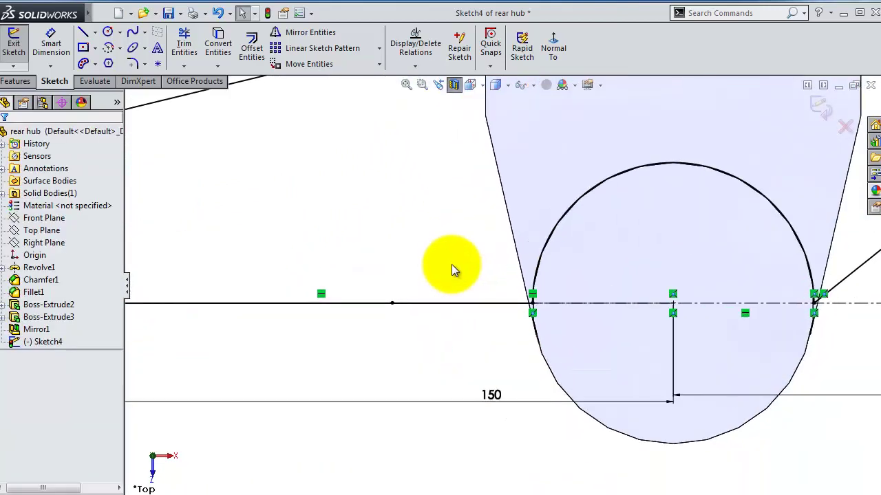
{"action": "scroll", "coordinate": [459, 269], "scroll_direction": "up", "scroll_amount": 2}
{"action": "scroll", "coordinate": [457, 265], "scroll_direction": "up", "scroll_amount": 2}
Draw a Ø19 circle centred in the rounded arm end.
{"action": "scroll", "coordinate": [457, 264], "scroll_direction": "up", "scroll_amount": 1}
{"action": "left_click", "coordinate": [108, 32]}
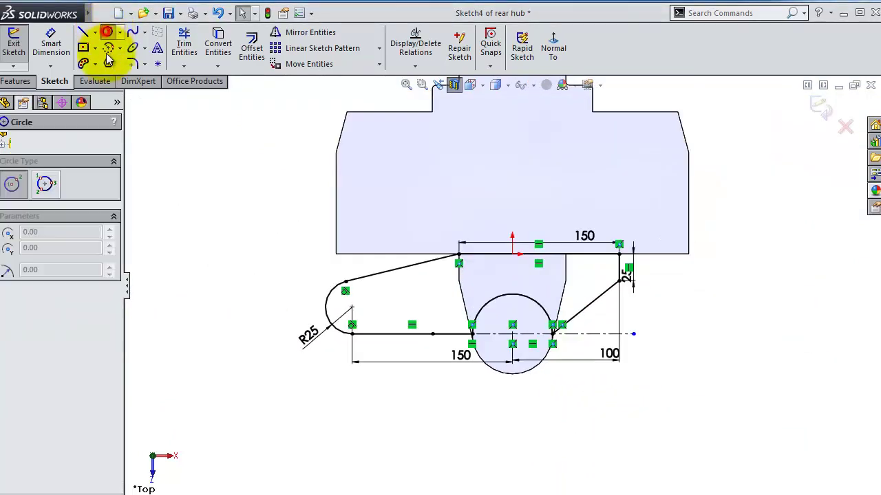
{"action": "left_click", "coordinate": [351, 307]}
{"action": "left_click", "coordinate": [350, 294]}
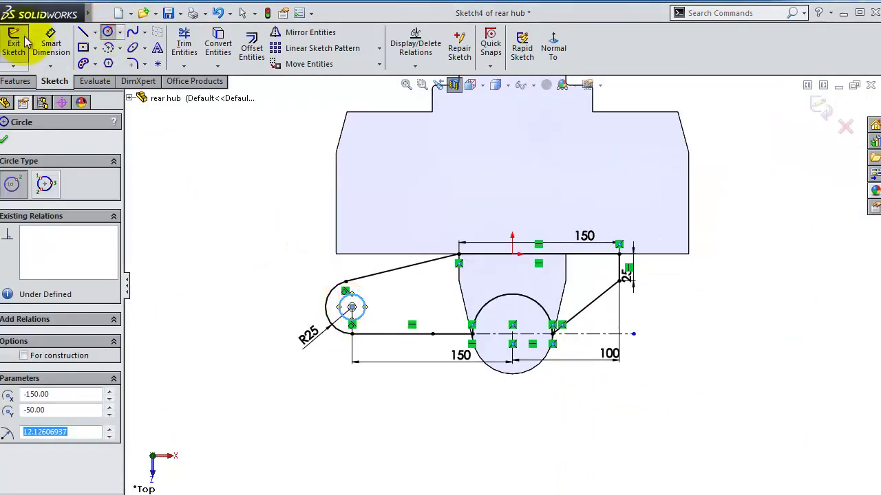
{"action": "left_click", "coordinate": [39, 32]}
{"action": "left_click", "coordinate": [339, 303]}
{"action": "left_click", "coordinate": [299, 272]}
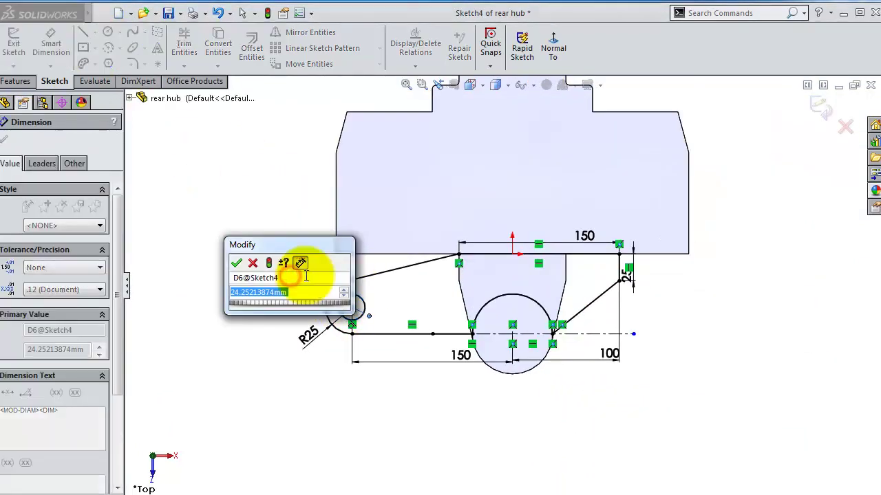
{"action": "type", "text": "19"}
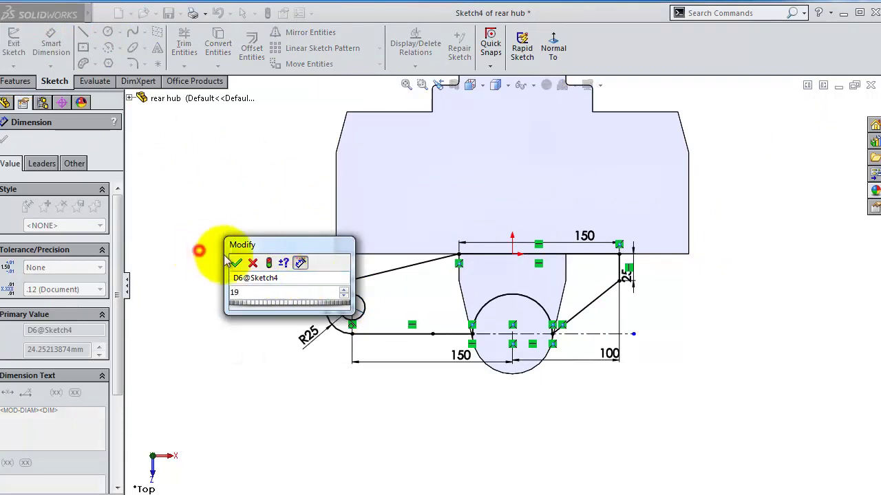
{"action": "left_click", "coordinate": [196, 387]}
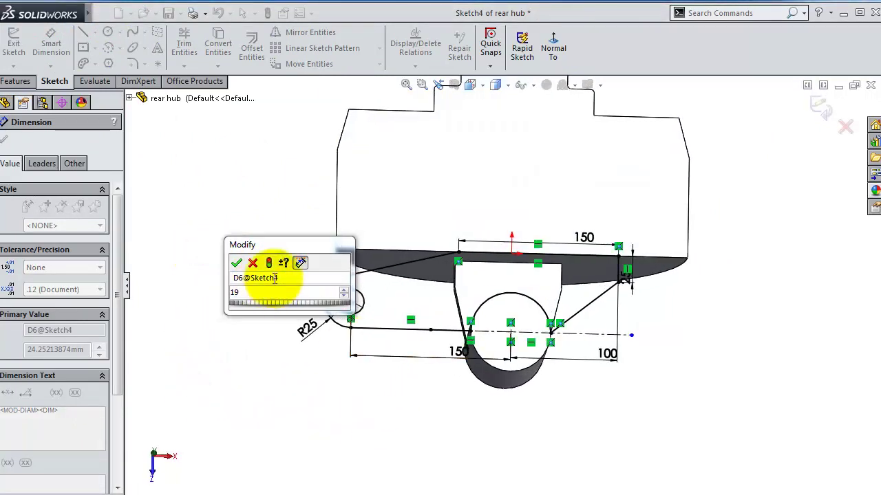
{"action": "left_click", "coordinate": [238, 263]}
Extrude the arm region 19 mm mid-plane as Boss-Extrude4.
{"action": "left_click", "coordinate": [15, 82]}
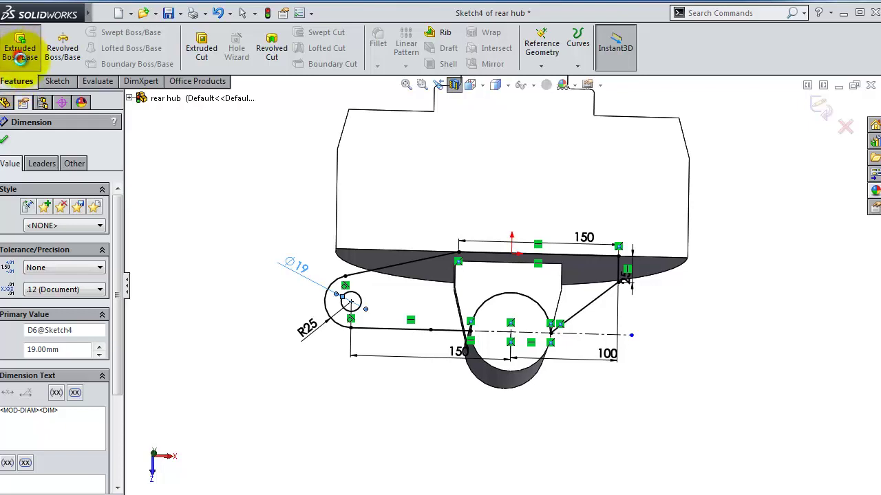
{"action": "left_click", "coordinate": [20, 54]}
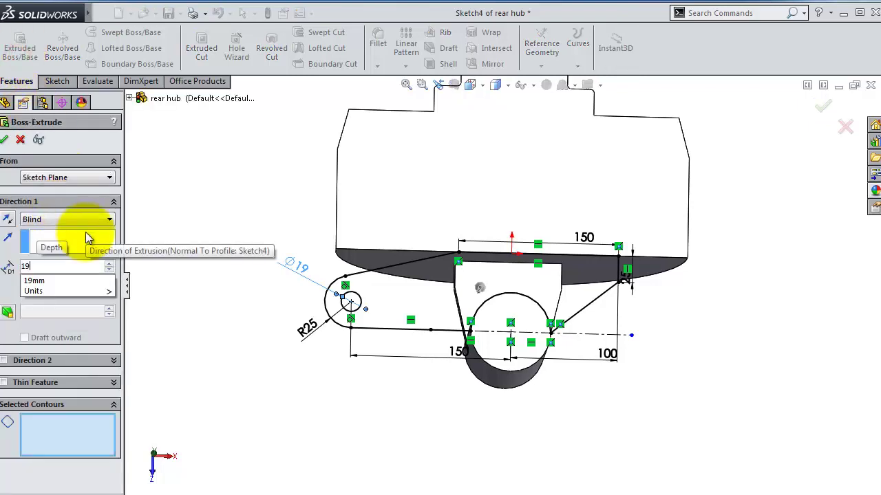
{"action": "left_click", "coordinate": [54, 219]}
{"action": "left_click", "coordinate": [39, 285]}
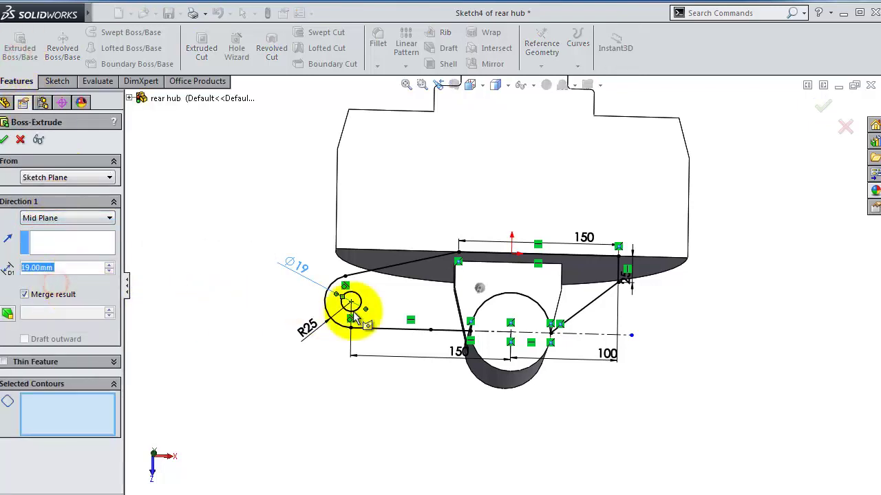
{"action": "left_click", "coordinate": [383, 310]}
{"action": "left_click", "coordinate": [3, 141]}
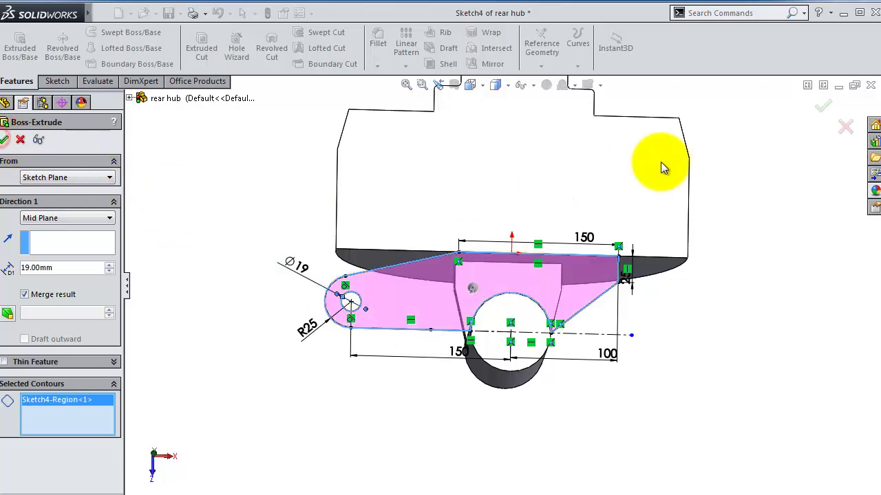
Rotate the hub and start a new sketch on the arm face.
{"action": "middle_click_drag", "start_coordinate": [480, 115], "coordinate": [462, 89]}
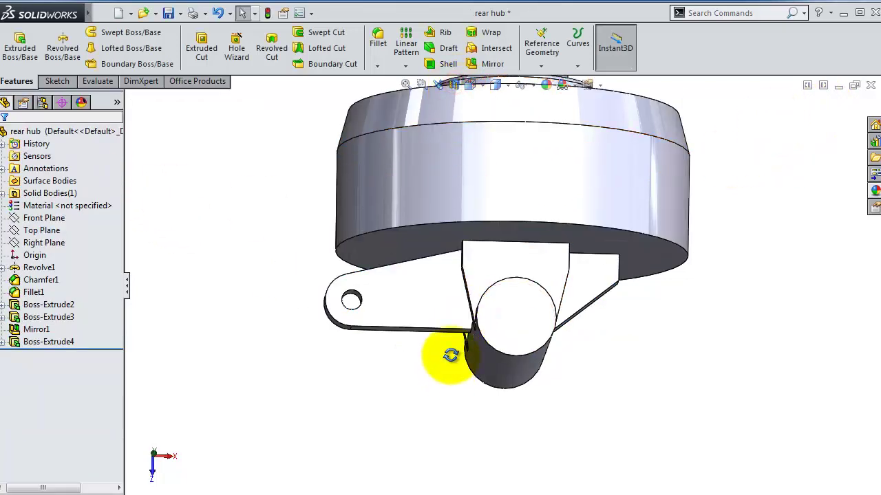
{"action": "mouse_move", "coordinate": [454, 353]}
{"action": "middle_mouse_down"}
{"action": "mouse_move", "coordinate": [438, 226]}
{"action": "mouse_move", "coordinate": [479, 187]}
{"action": "mouse_move", "coordinate": [569, 236]}
{"action": "mouse_move", "coordinate": [515, 271]}
{"action": "middle_mouse_up"}
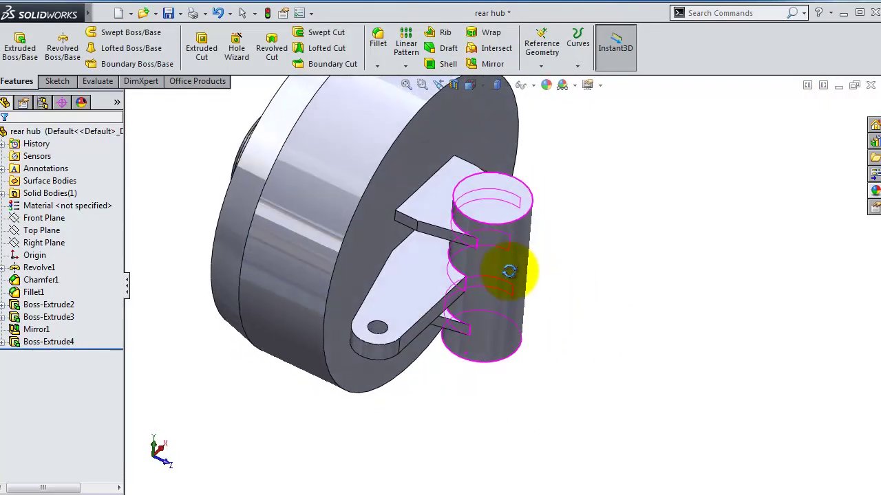
{"action": "left_click", "coordinate": [582, 392]}
{"action": "middle_click_drag", "start_coordinate": [582, 393], "coordinate": [482, 389]}
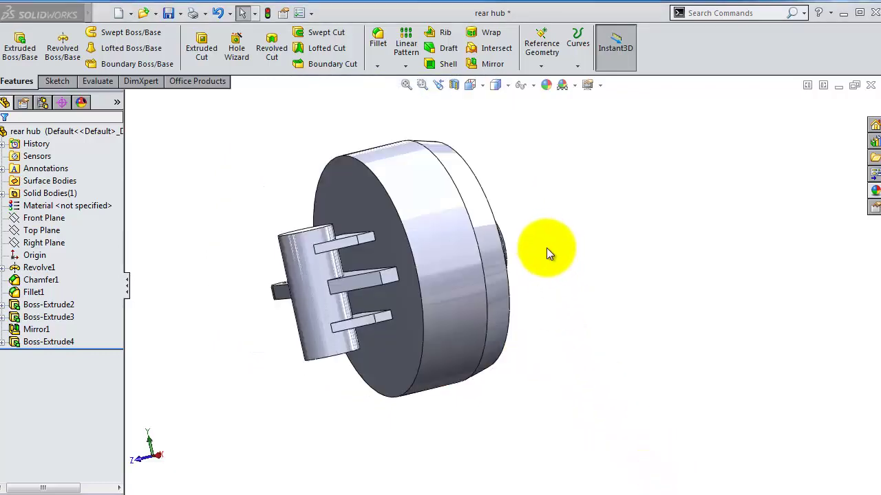
{"action": "mouse_move", "coordinate": [549, 253]}
{"action": "middle_mouse_down"}
{"action": "mouse_move", "coordinate": [544, 269]}
{"action": "mouse_move", "coordinate": [512, 251]}
{"action": "mouse_move", "coordinate": [550, 289]}
{"action": "mouse_move", "coordinate": [343, 230]}
{"action": "middle_mouse_up"}
{"action": "left_click", "coordinate": [343, 234]}
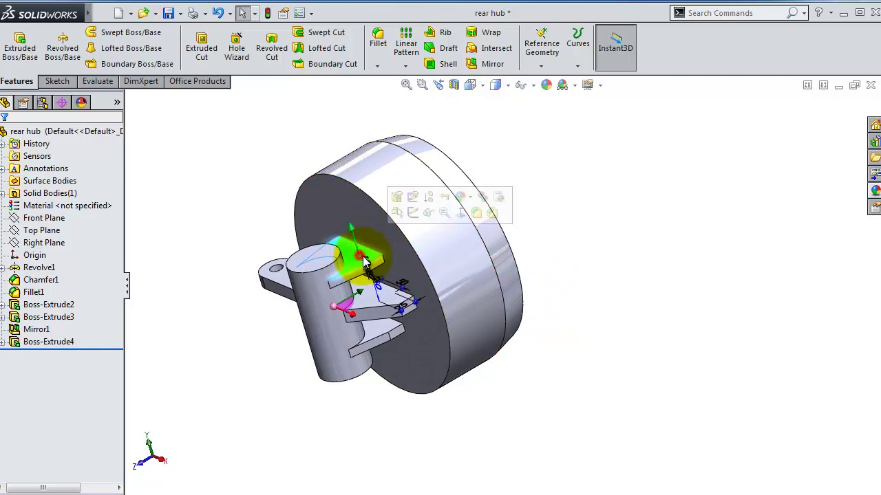
{"action": "left_click", "coordinate": [413, 213]}
Draw a Ø110 circle centred on the cylinder in Sketch5.
{"action": "left_click", "coordinate": [553, 47]}
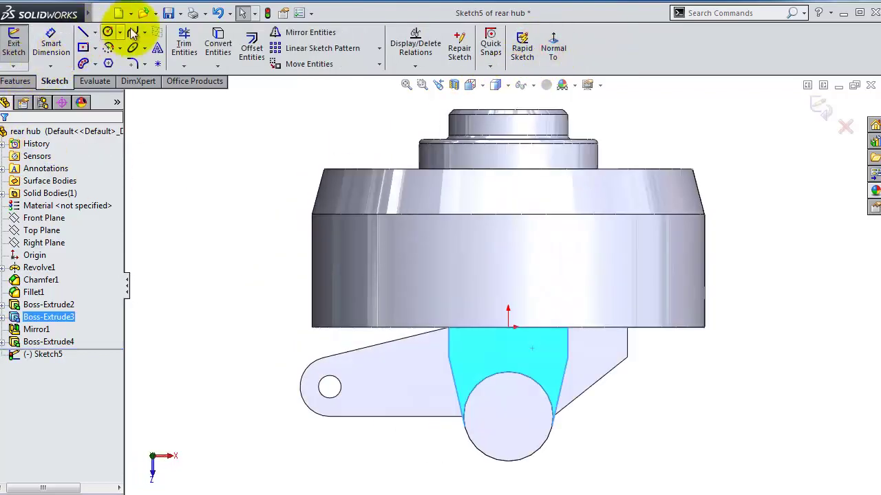
{"action": "left_click", "coordinate": [107, 34]}
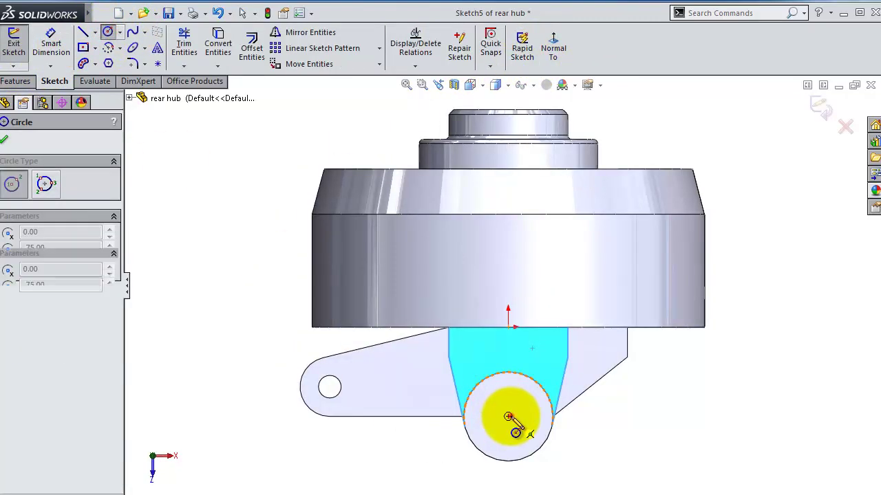
{"action": "left_click", "coordinate": [508, 418]}
{"action": "left_click", "coordinate": [473, 357]}
{"action": "left_click", "coordinate": [51, 41]}
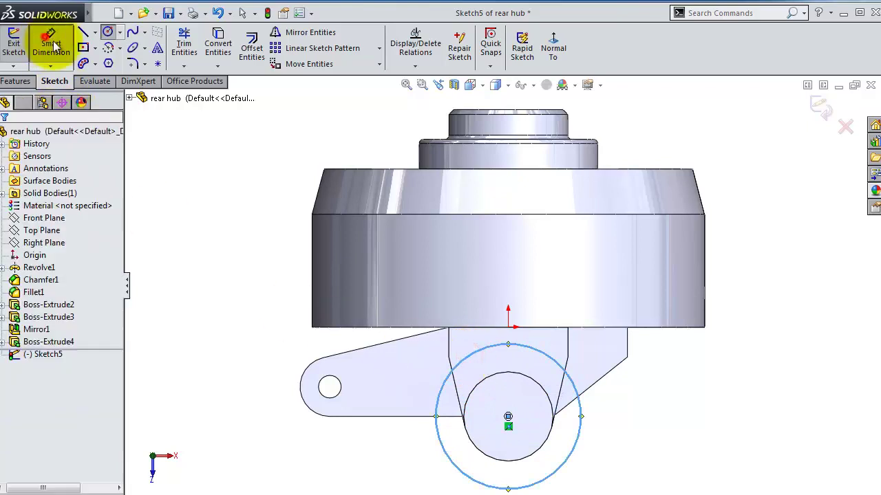
{"action": "left_click", "coordinate": [585, 432]}
{"action": "left_click", "coordinate": [640, 412]}
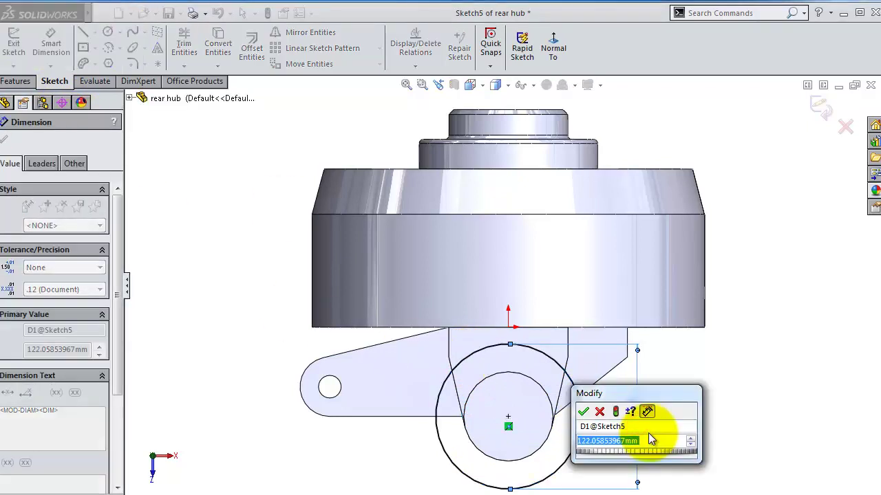
{"action": "type", "text": "110"}
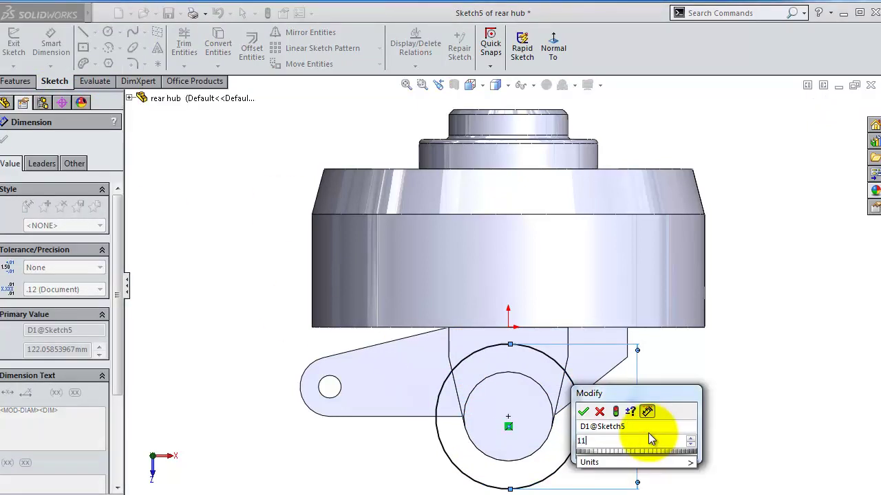
{"action": "key", "text": "Return"}
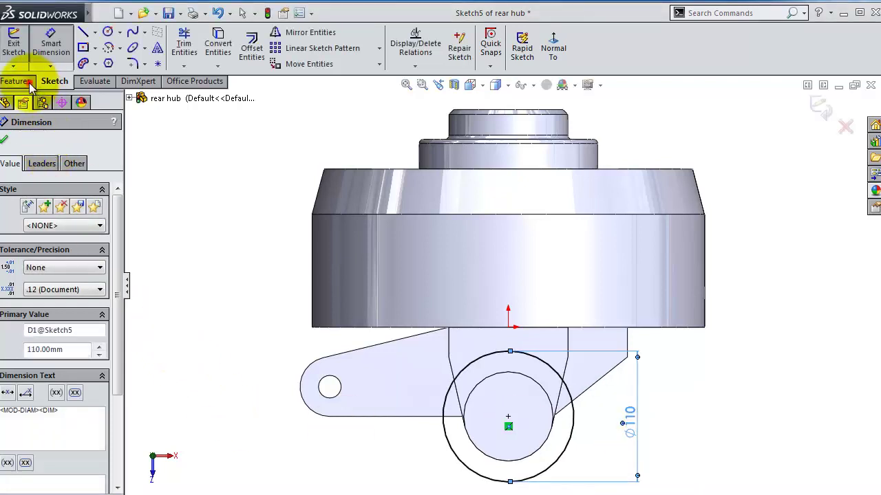
Extrude the Ø110 ring Up To Surface to the chosen face as Boss-Extrude5.
{"action": "left_click", "coordinate": [30, 82]}
{"action": "left_click", "coordinate": [20, 48]}
{"action": "left_click", "coordinate": [72, 219]}
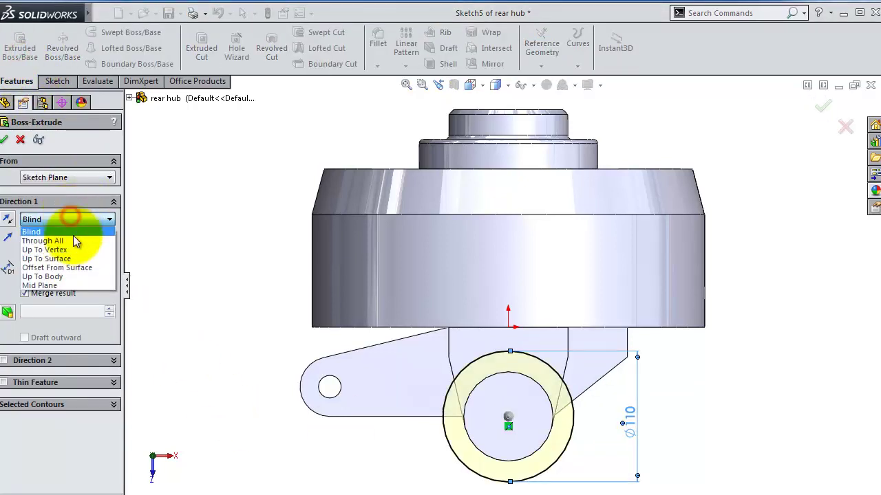
{"action": "left_click", "coordinate": [78, 258]}
{"action": "middle_click_drag", "start_coordinate": [609, 472], "coordinate": [570, 373]}
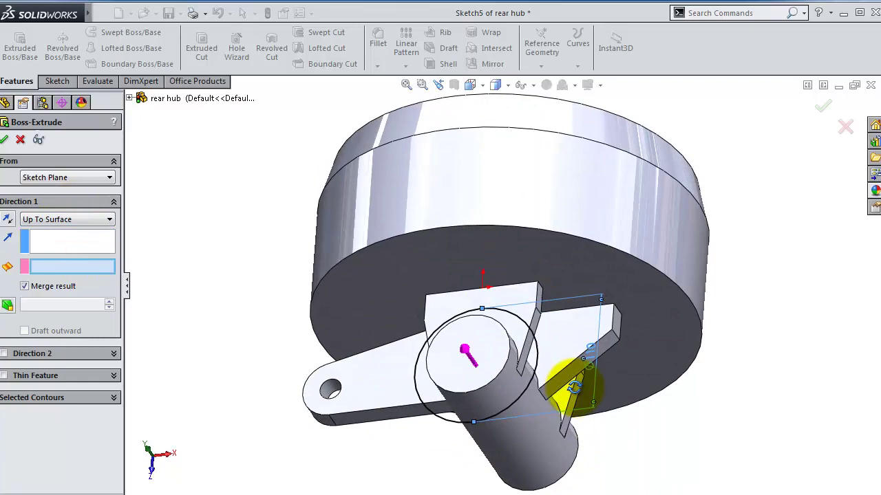
{"action": "left_click", "coordinate": [498, 358]}
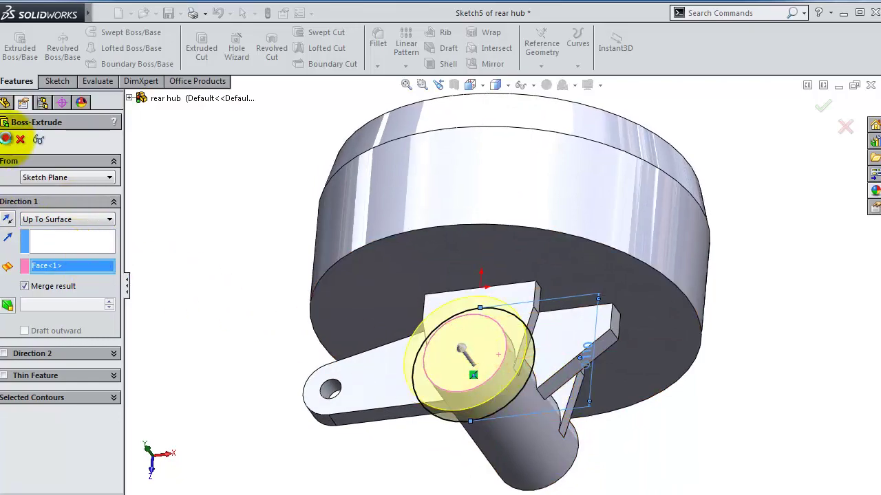
{"action": "left_click", "coordinate": [5, 139]}
Orbit to view the finished hub and select its front face.
{"action": "mouse_move", "coordinate": [647, 399]}
{"action": "middle_mouse_down"}
{"action": "mouse_move", "coordinate": [582, 315]}
{"action": "mouse_move", "coordinate": [580, 335]}
{"action": "mouse_move", "coordinate": [497, 374]}
{"action": "mouse_move", "coordinate": [456, 420]}
{"action": "mouse_move", "coordinate": [572, 252]}
{"action": "mouse_move", "coordinate": [579, 249]}
{"action": "mouse_move", "coordinate": [581, 294]}
{"action": "mouse_move", "coordinate": [507, 465]}
{"action": "middle_mouse_up"}
{"action": "scroll", "coordinate": [582, 295], "scroll_direction": "up", "scroll_amount": 2}
{"action": "left_click", "coordinate": [513, 420]}
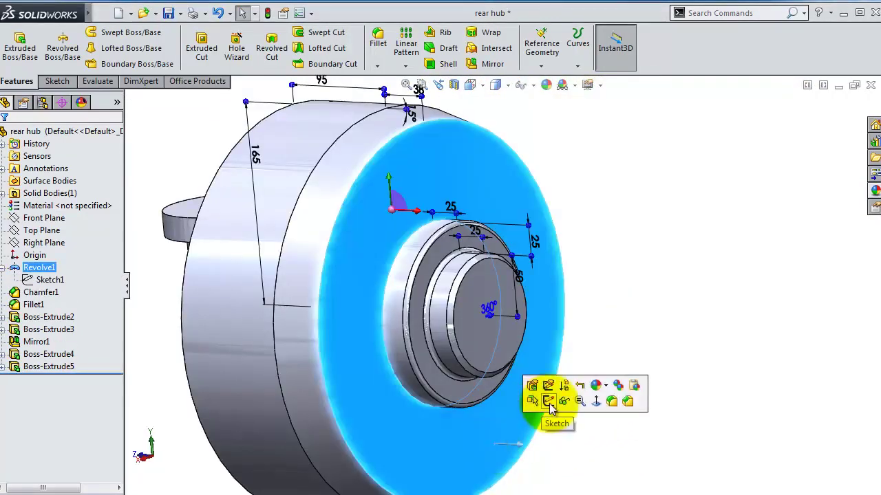
Start a sketch on the hub's front face and draw a 6-sided polygon above the origin.
{"action": "left_click", "coordinate": [544, 402]}
{"action": "left_click", "coordinate": [550, 35]}
{"action": "scroll", "coordinate": [537, 199], "scroll_direction": "down", "scroll_amount": 4}
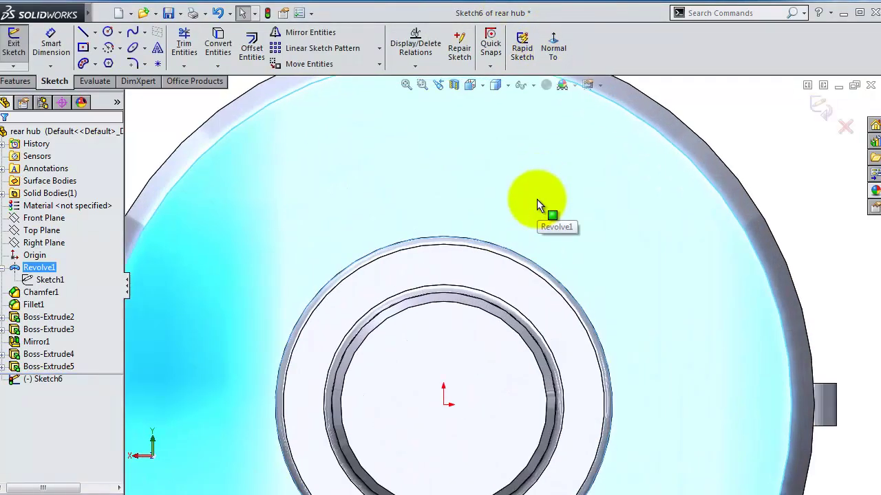
{"action": "left_click", "coordinate": [108, 64]}
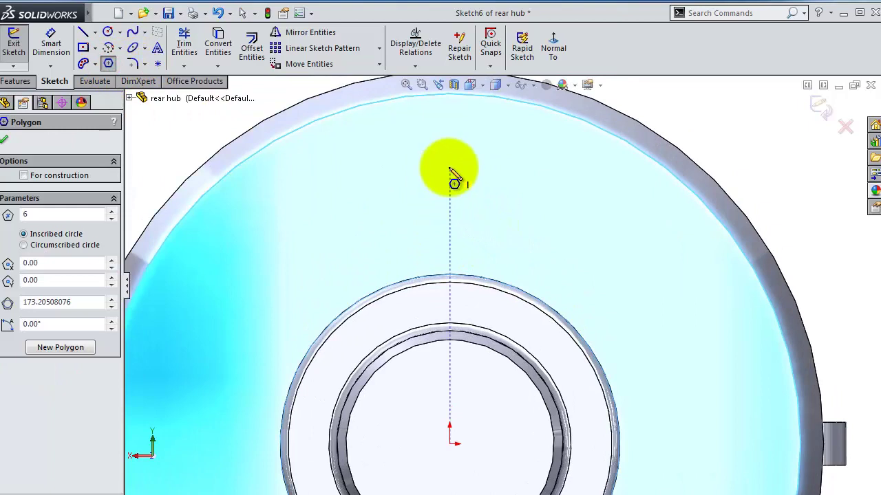
{"action": "left_click", "coordinate": [449, 168]}
{"action": "left_click", "coordinate": [430, 128]}
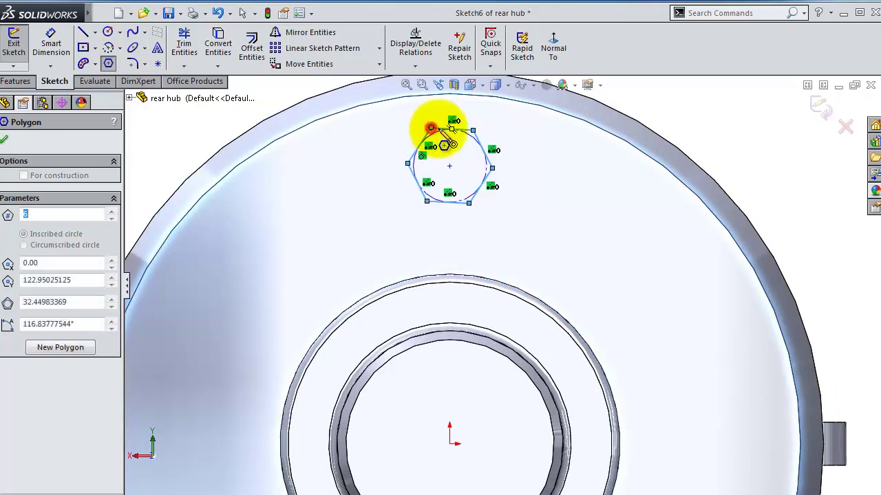
Dimension the hexagon's inscribed circle to Ø25.
{"action": "left_click", "coordinate": [41, 47]}
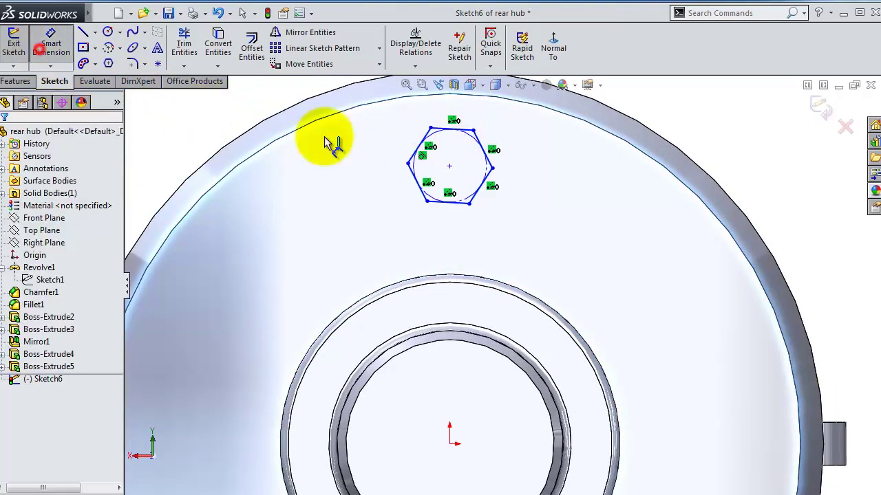
{"action": "left_click", "coordinate": [490, 169]}
{"action": "left_click", "coordinate": [530, 166]}
{"action": "type", "text": "25"}
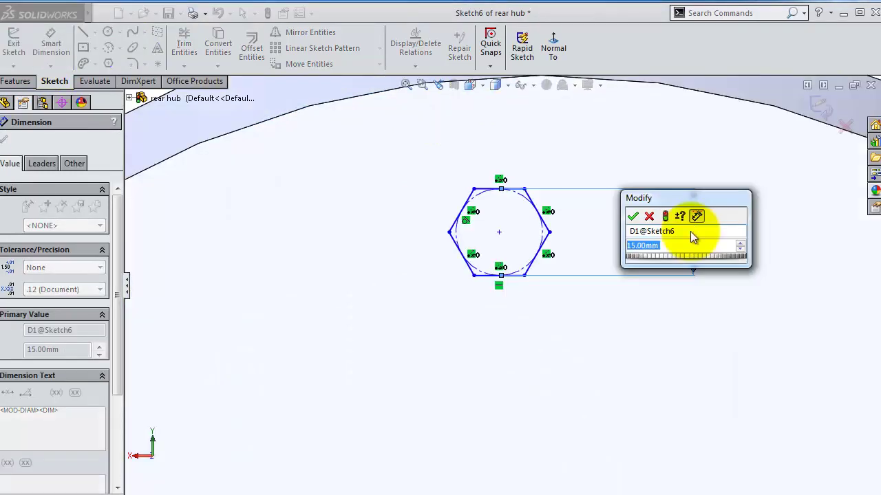
{"action": "key", "text": "Return"}
{"action": "scroll", "coordinate": [621, 236], "scroll_direction": "up", "scroll_amount": 3}
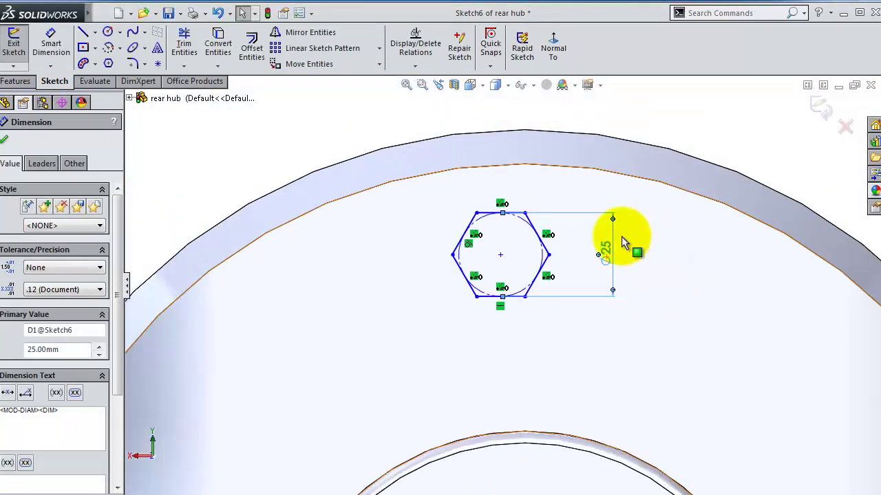
{"action": "scroll", "coordinate": [533, 248], "scroll_direction": "up", "scroll_amount": 1}
{"action": "scroll", "coordinate": [523, 252], "scroll_direction": "up", "scroll_amount": 1}
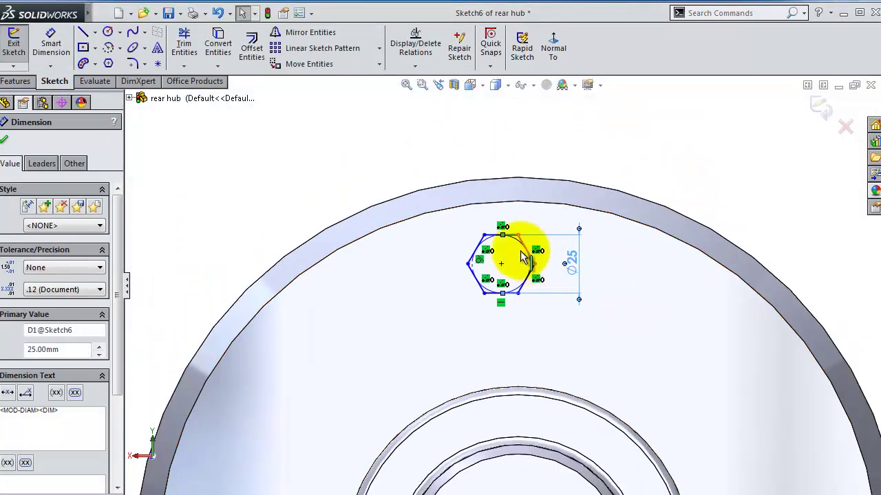
Add a circle at the hexagon's centre and dimension it Ø15.
{"action": "left_click", "coordinate": [108, 33]}
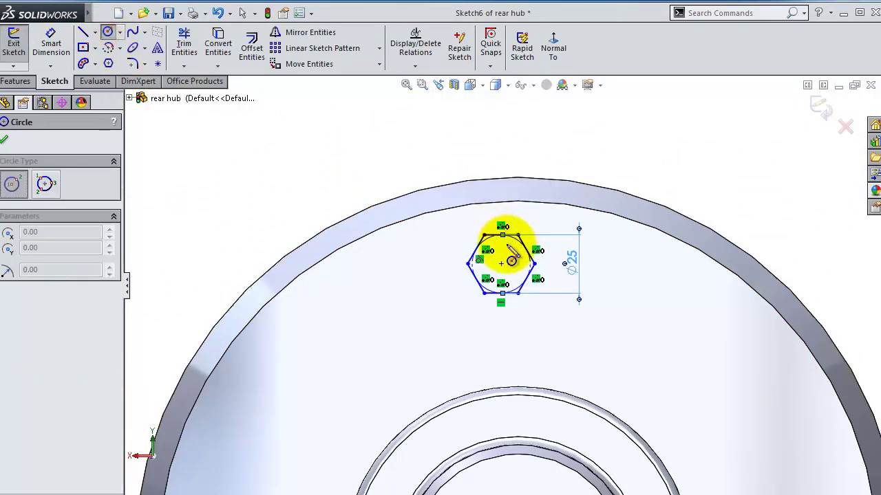
{"action": "left_click", "coordinate": [509, 279]}
{"action": "left_click", "coordinate": [51, 43]}
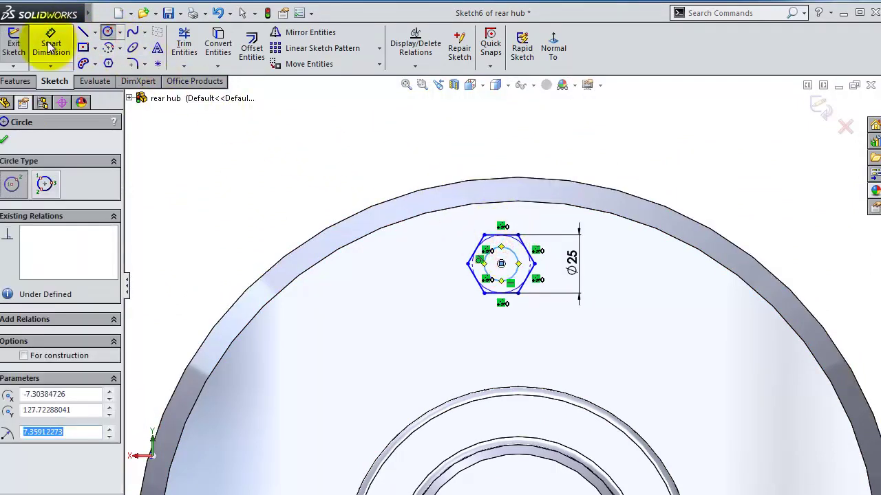
{"action": "left_click", "coordinate": [521, 268]}
{"action": "left_click", "coordinate": [588, 194]}
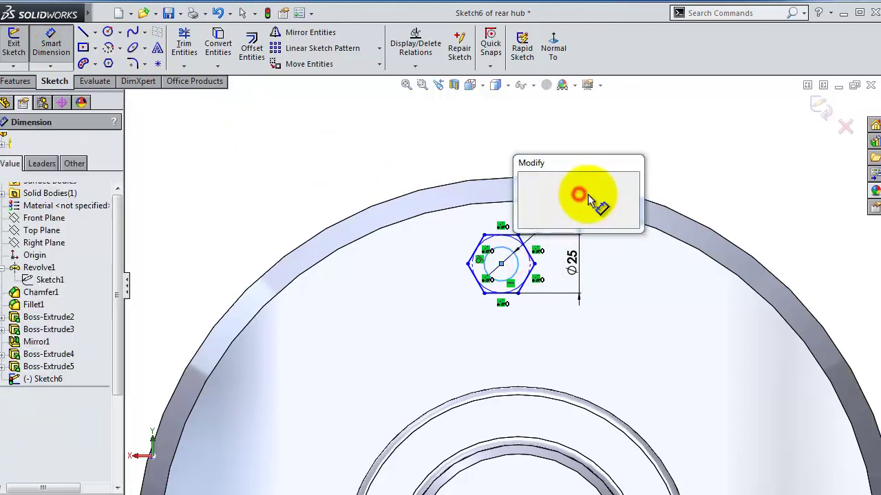
{"action": "type", "text": "15"}
{"action": "key", "text": "Return"}
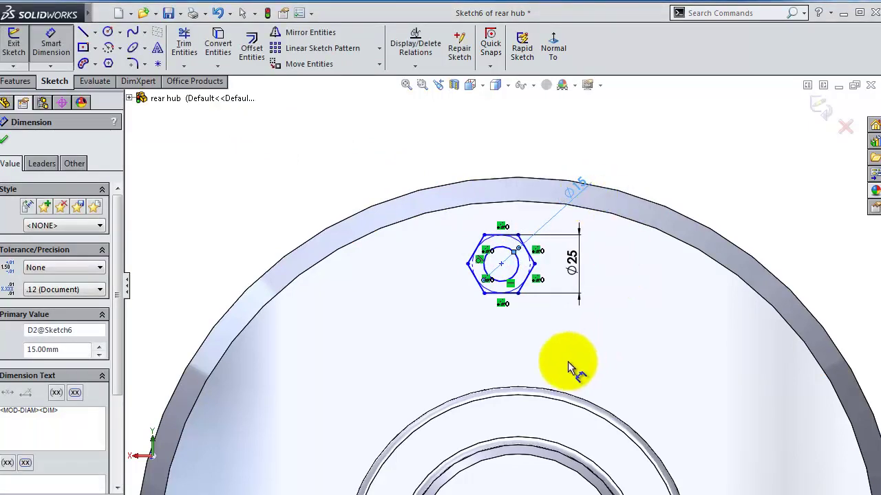
{"action": "scroll", "coordinate": [558, 351], "scroll_direction": "up", "scroll_amount": 2}
{"action": "key", "text": "Escape"}
Dimension the hexagon centre 120 mm from the origin.
{"action": "left_click", "coordinate": [486, 251]}
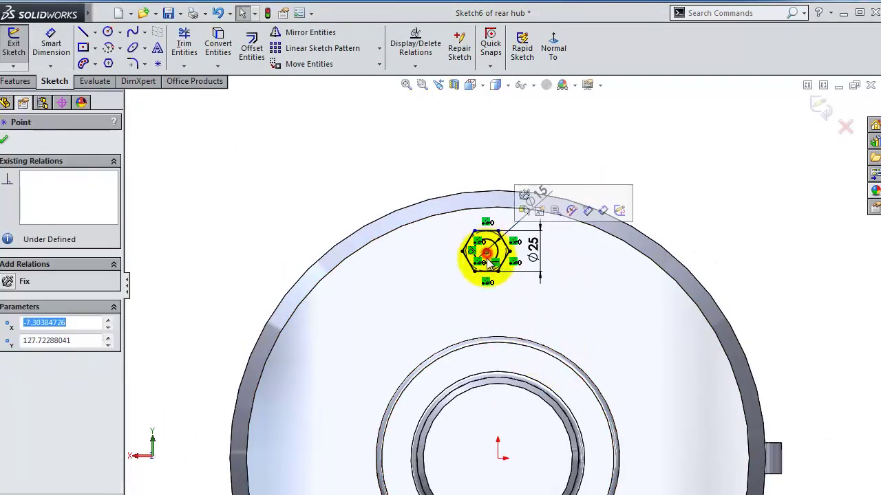
{"action": "left_click", "coordinate": [500, 457], "text": "ctrl"}
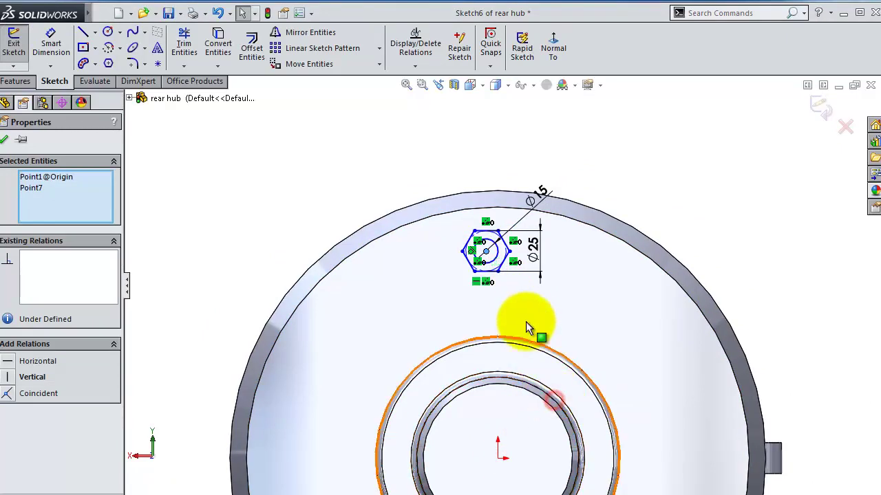
{"action": "key", "text": "Escape"}
{"action": "scroll", "coordinate": [528, 308], "scroll_direction": "down", "scroll_amount": 1}
{"action": "scroll", "coordinate": [494, 270], "scroll_direction": "up", "scroll_amount": 2}
{"action": "scroll", "coordinate": [478, 291], "scroll_direction": "down", "scroll_amount": 2}
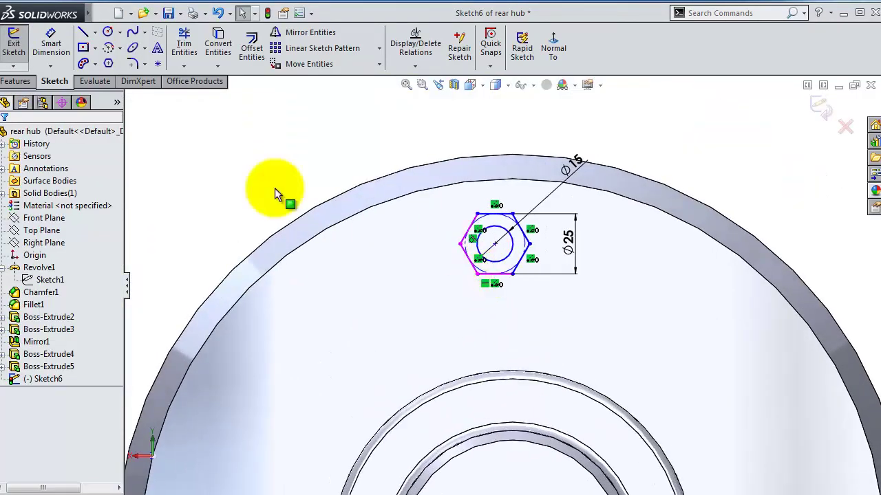
{"action": "left_click", "coordinate": [60, 57]}
{"action": "scroll", "coordinate": [517, 473], "scroll_direction": "up", "scroll_amount": 2}
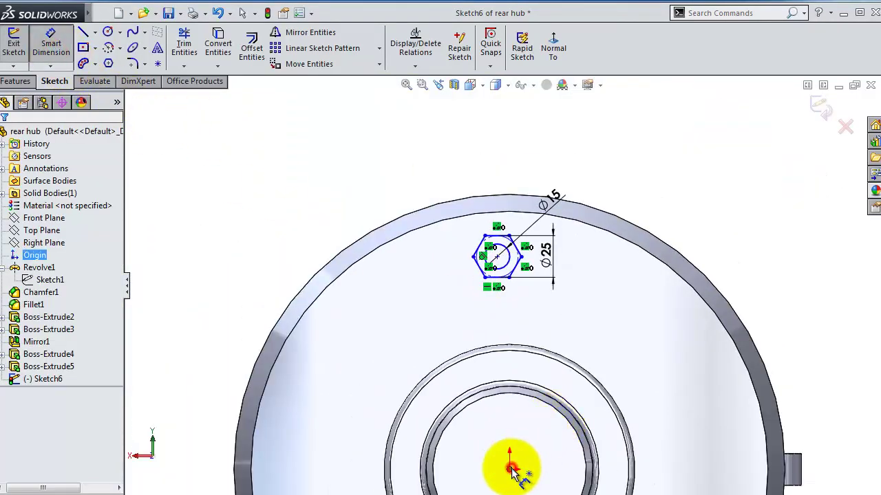
{"action": "left_click", "coordinate": [497, 257]}
{"action": "left_click", "coordinate": [449, 292]}
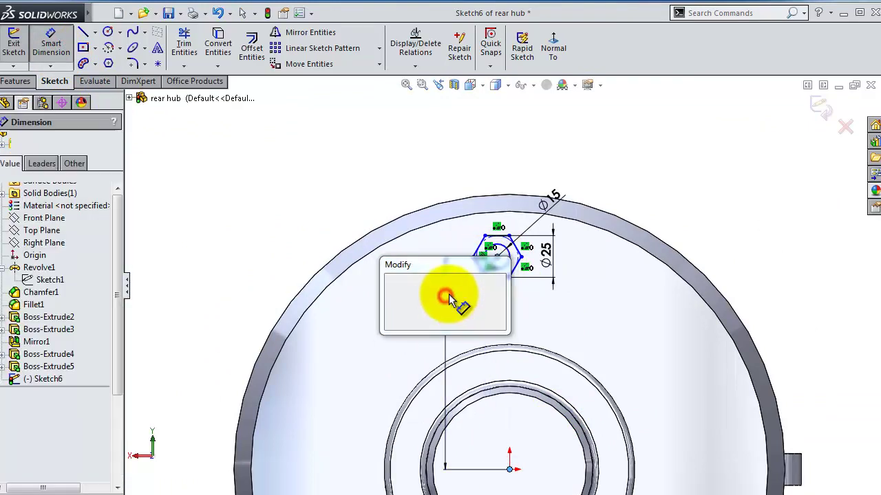
{"action": "type", "text": "120"}
{"action": "key", "text": "Return"}
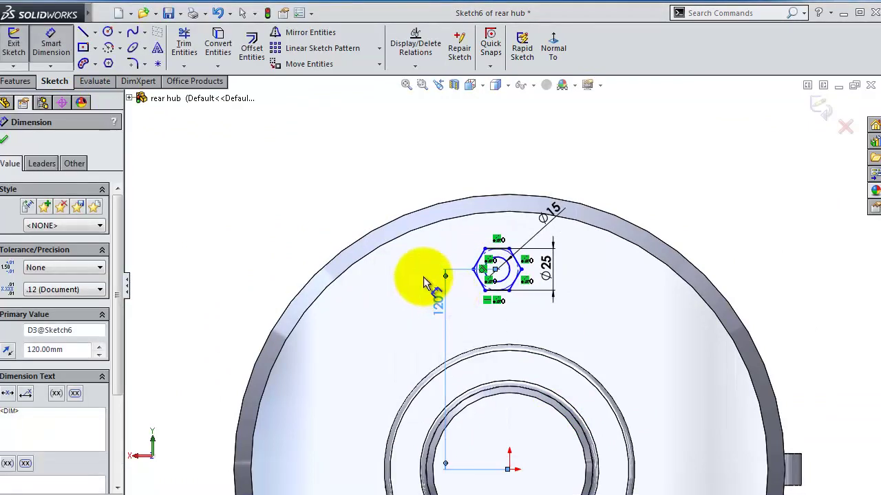
{"action": "scroll", "coordinate": [425, 288], "scroll_direction": "down", "scroll_amount": 1}
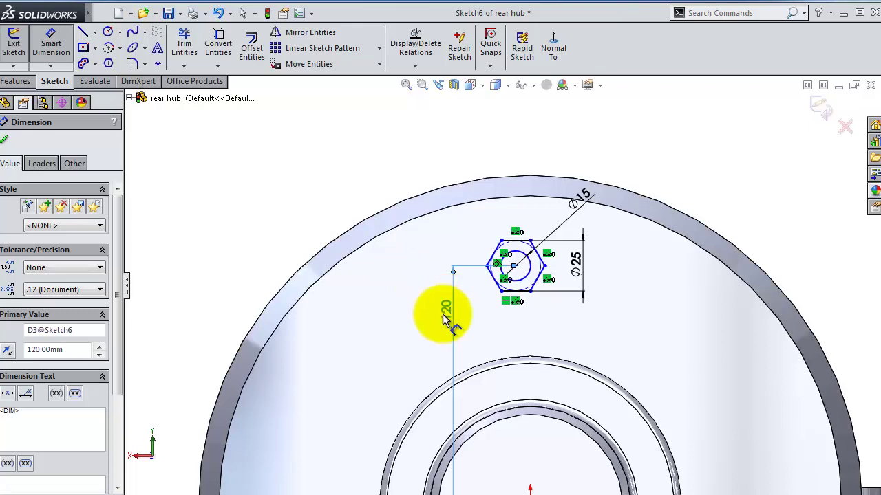
{"action": "key", "text": "Escape"}
Add a Vertical relation between the hexagon centre and the origin.
{"action": "scroll", "coordinate": [541, 355], "scroll_direction": "up", "scroll_amount": 1}
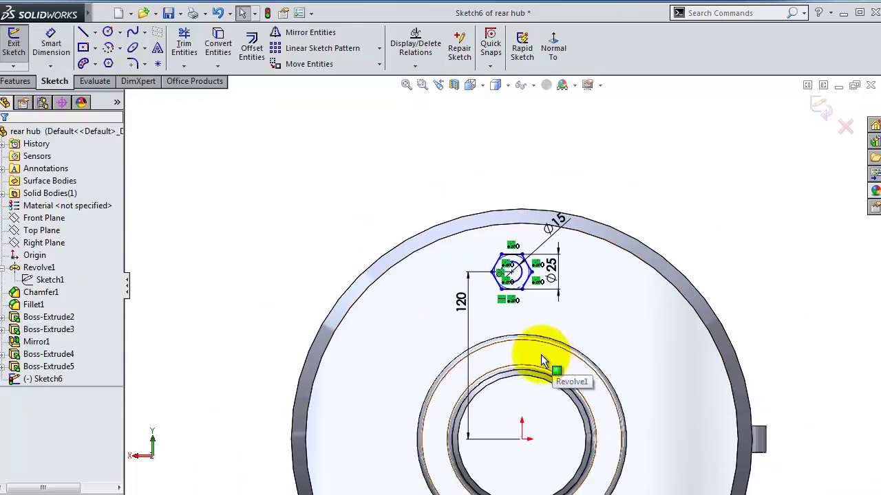
{"action": "scroll", "coordinate": [541, 354], "scroll_direction": "down", "scroll_amount": 1}
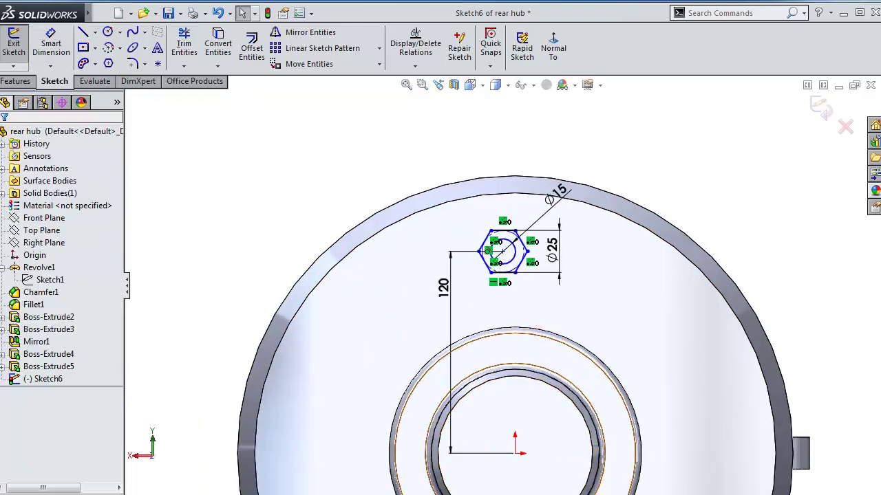
{"action": "left_click", "coordinate": [506, 455], "text": "ctrl"}
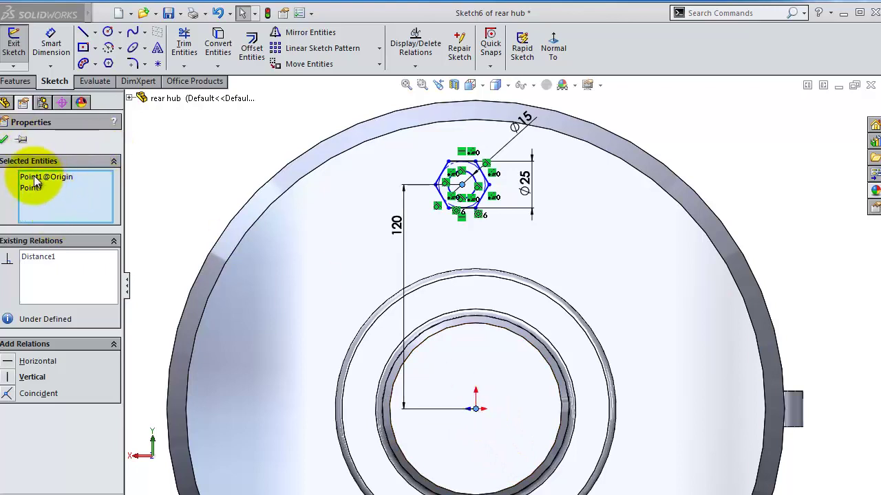
{"action": "left_click", "coordinate": [4, 139]}
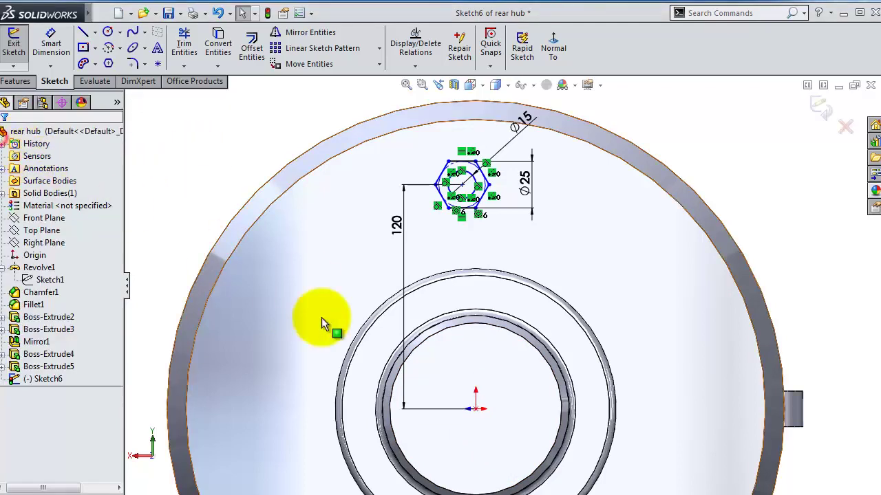
{"action": "left_click", "coordinate": [479, 410]}
{"action": "left_click", "coordinate": [479, 215], "text": "ctrl"}
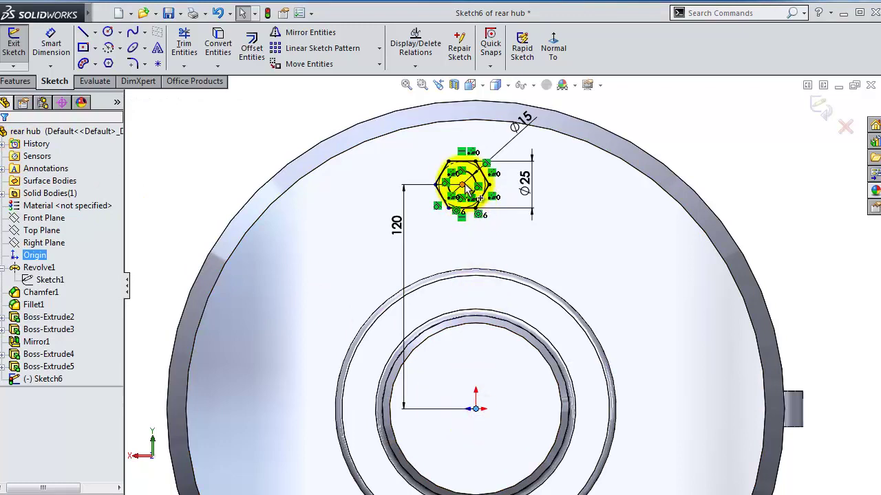
{"action": "left_click", "coordinate": [462, 186], "text": "ctrl"}
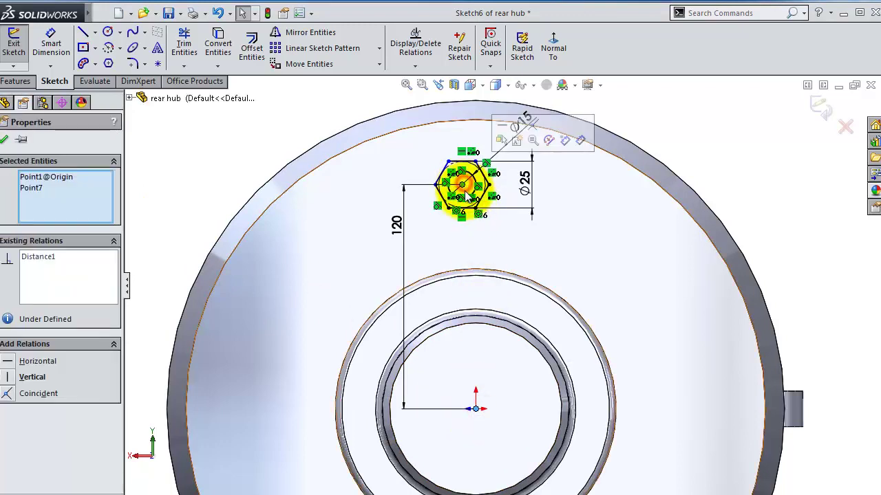
{"action": "left_click", "coordinate": [520, 126]}
{"action": "left_click", "coordinate": [5, 139]}
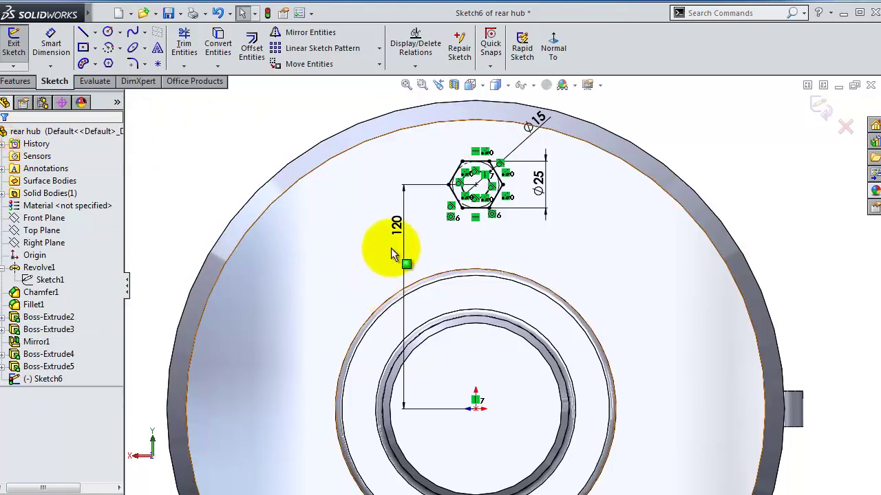
{"action": "middle_click_drag", "start_coordinate": [391, 251], "coordinate": [420, 233]}
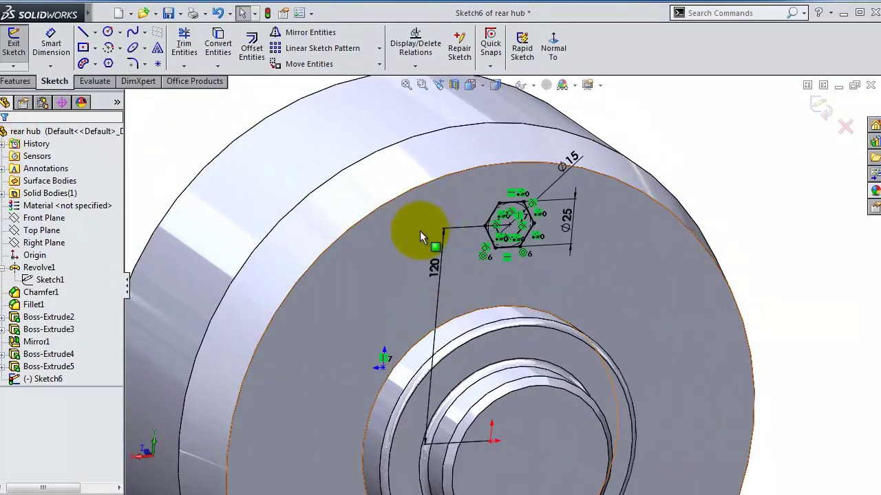
{"action": "scroll", "coordinate": [421, 237], "scroll_direction": "down", "scroll_amount": 3}
Extrude the Sketch6 Ø15 circle region 25 mm blind as Boss-Extrude6.
{"action": "left_click", "coordinate": [18, 81]}
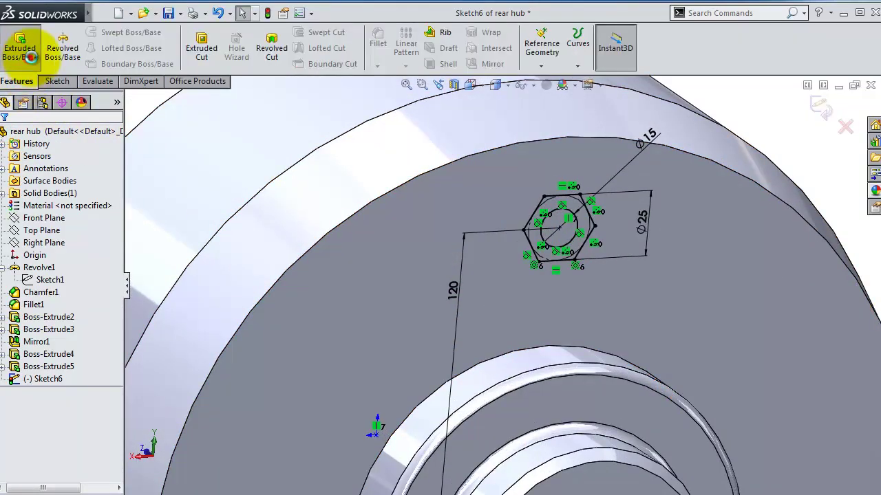
{"action": "left_click", "coordinate": [31, 57]}
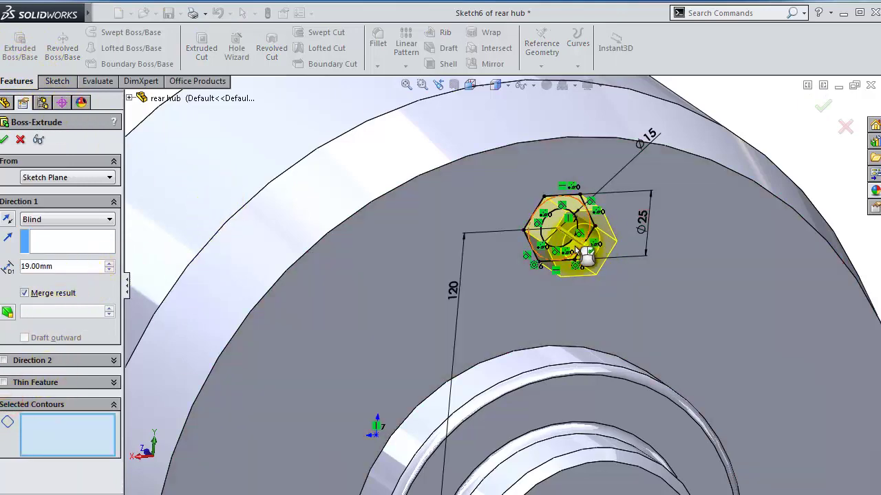
{"action": "mouse_move", "coordinate": [587, 255]}
{"action": "middle_mouse_down"}
{"action": "mouse_move", "coordinate": [468, 202]}
{"action": "mouse_move", "coordinate": [403, 227]}
{"action": "mouse_move", "coordinate": [423, 254]}
{"action": "mouse_move", "coordinate": [193, 283]}
{"action": "middle_mouse_up"}
{"action": "left_click", "coordinate": [415, 178]}
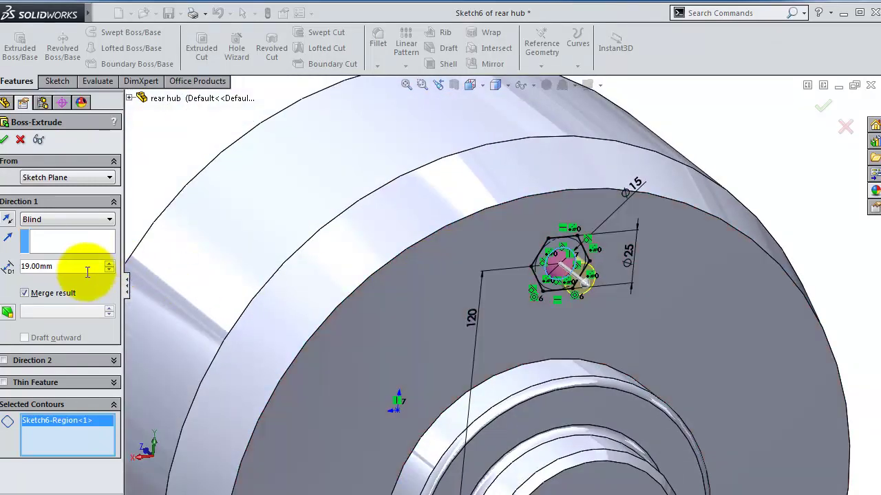
{"action": "left_click_drag", "start_coordinate": [88, 272], "coordinate": [31, 273]}
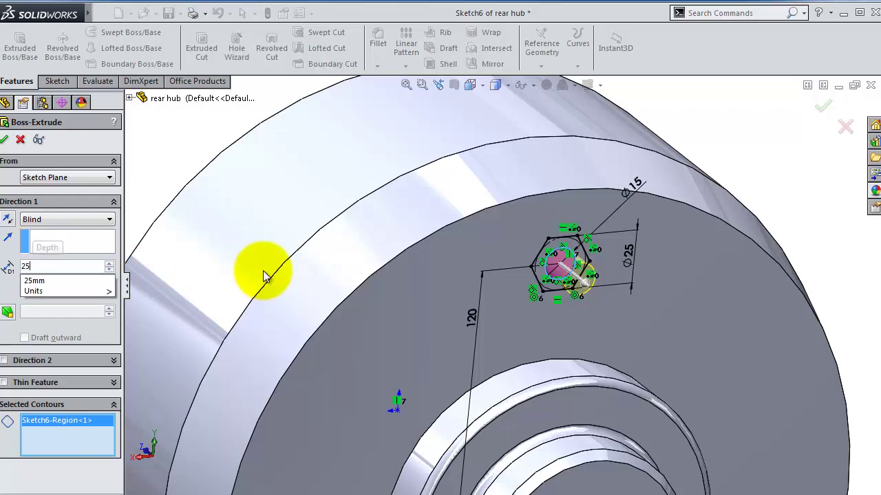
{"action": "key", "text": "Return"}
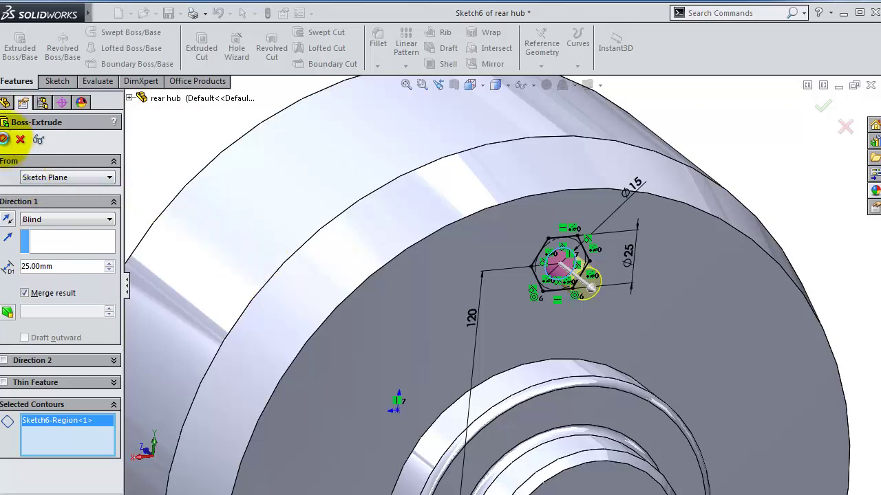
{"action": "left_click", "coordinate": [4, 139]}
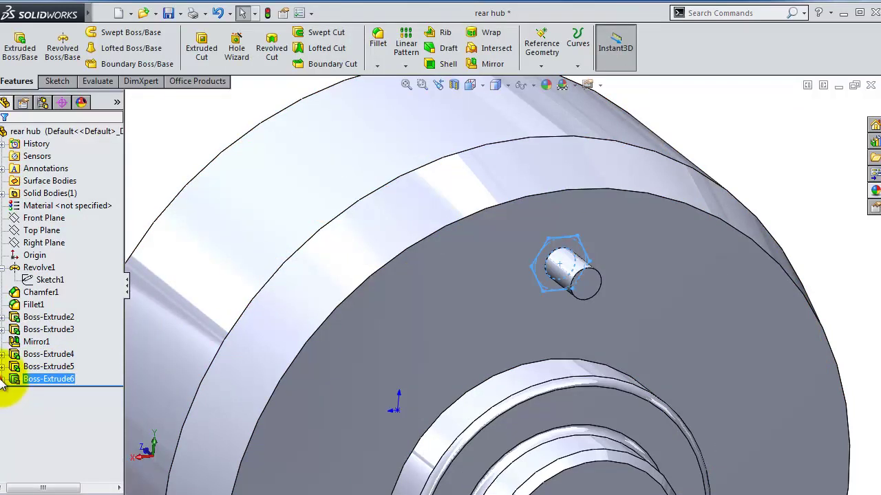
Extrude the Sketch6 hexagon 12.5 mm deep, starting at a 10 mm offset, as Boss-Extrude7.
{"action": "left_click", "coordinate": [3, 379]}
{"action": "left_click", "coordinate": [42, 392]}
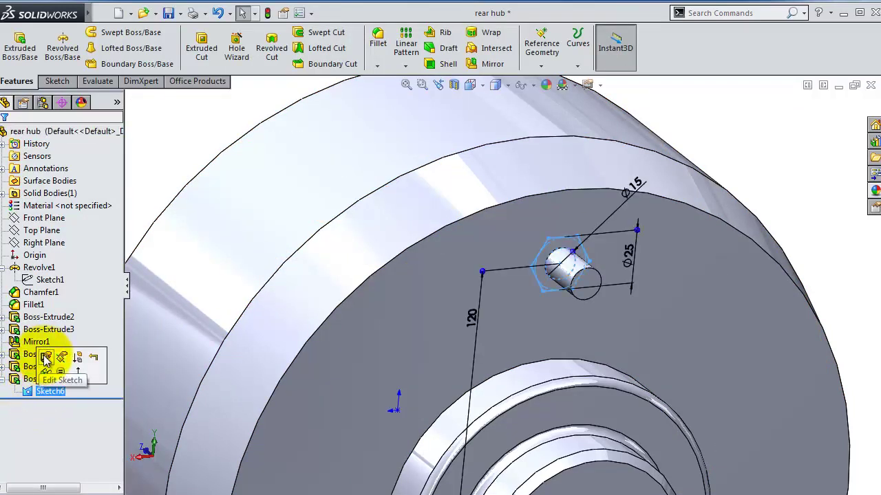
{"action": "left_click", "coordinate": [20, 46]}
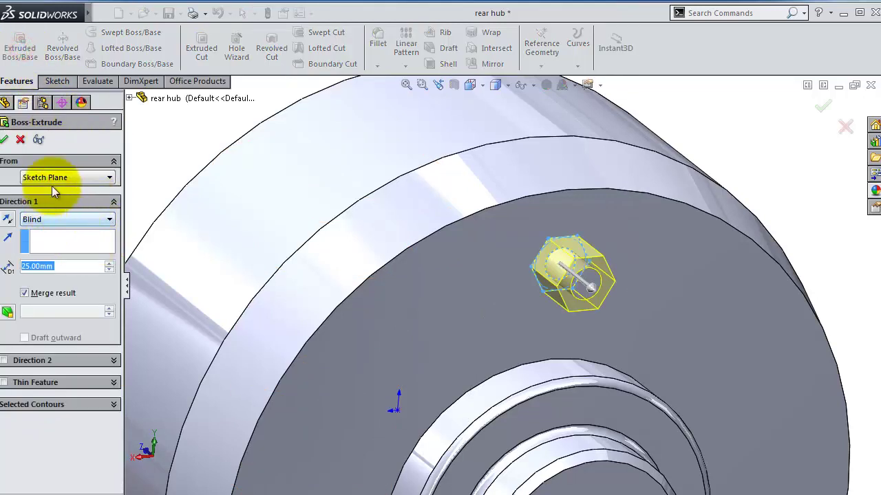
{"action": "left_click", "coordinate": [59, 214]}
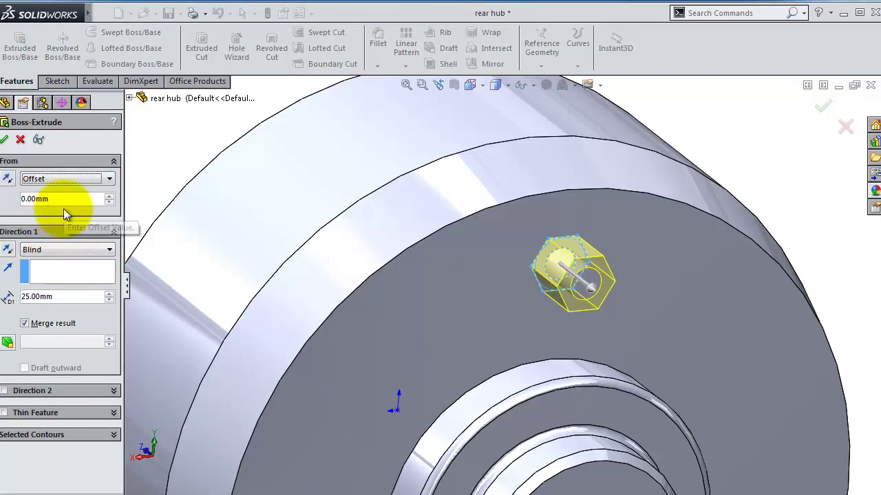
{"action": "left_click", "coordinate": [69, 200]}
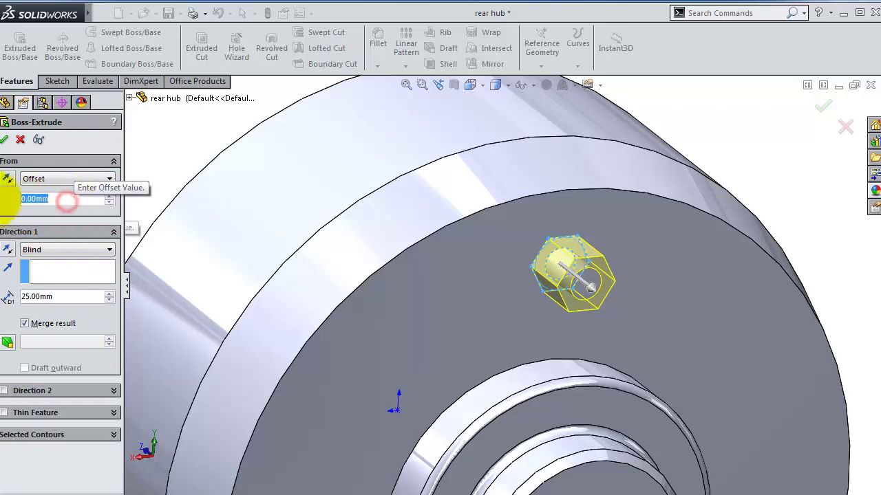
{"action": "type", "text": "10"}
{"action": "key", "text": "Return"}
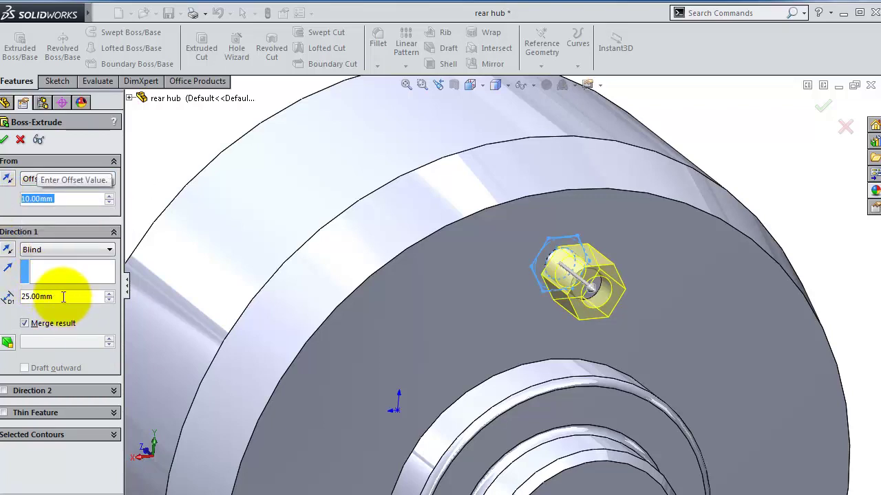
{"action": "left_click", "coordinate": [63, 296]}
{"action": "type", "text": "12."}
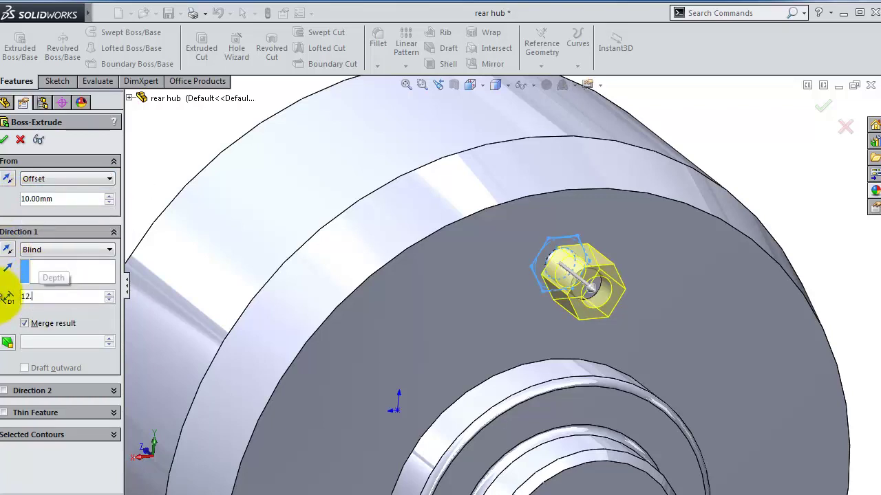
{"action": "type", "text": "5"}
{"action": "key", "text": "Return"}
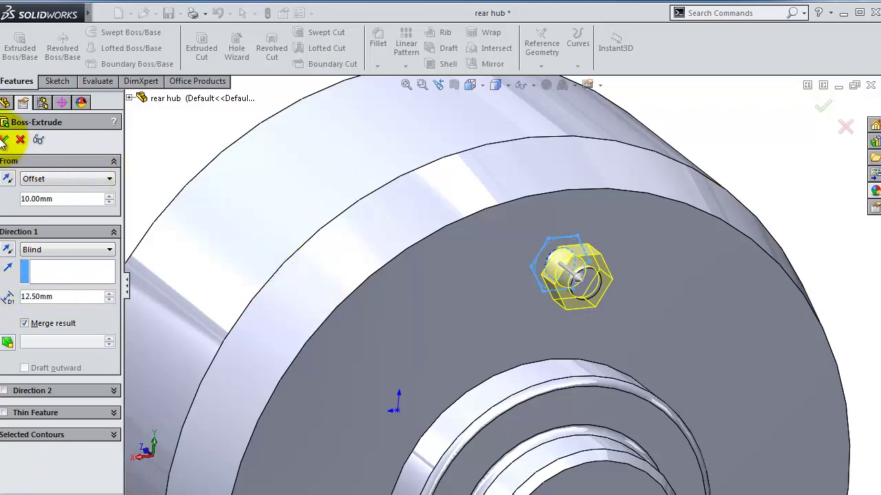
{"action": "key", "text": "Return"}
{"action": "mouse_move", "coordinate": [637, 302]}
{"action": "middle_mouse_down"}
{"action": "mouse_move", "coordinate": [664, 342]}
{"action": "mouse_move", "coordinate": [658, 346]}
{"action": "mouse_move", "coordinate": [612, 284]}
{"action": "middle_mouse_up"}
Circular-pattern Boss-Extrude6 and Boss-Extrude7 15 times over 360° about the inner cylindrical face.
{"action": "scroll", "coordinate": [612, 283], "scroll_direction": "up", "scroll_amount": 3}
{"action": "left_click", "coordinate": [406, 67]}
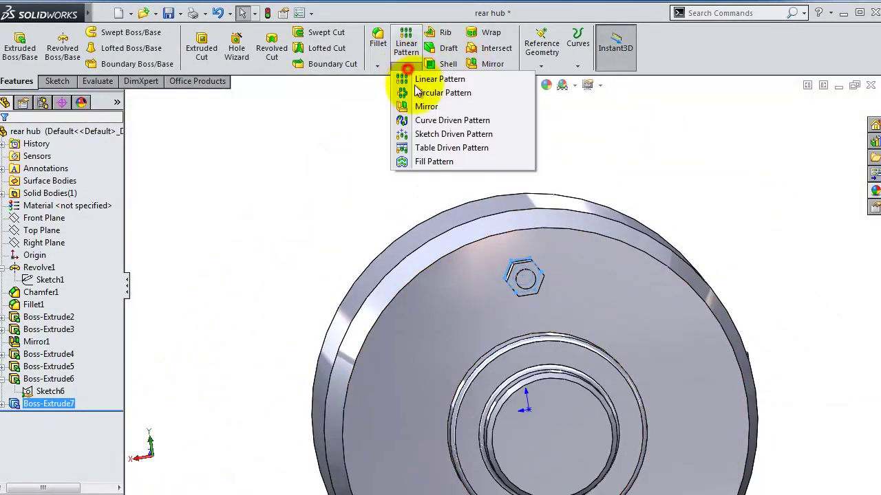
{"action": "left_click", "coordinate": [428, 94]}
{"action": "mouse_move", "coordinate": [456, 265]}
{"action": "middle_mouse_down"}
{"action": "mouse_move", "coordinate": [496, 354]}
{"action": "mouse_move", "coordinate": [491, 374]}
{"action": "middle_mouse_up"}
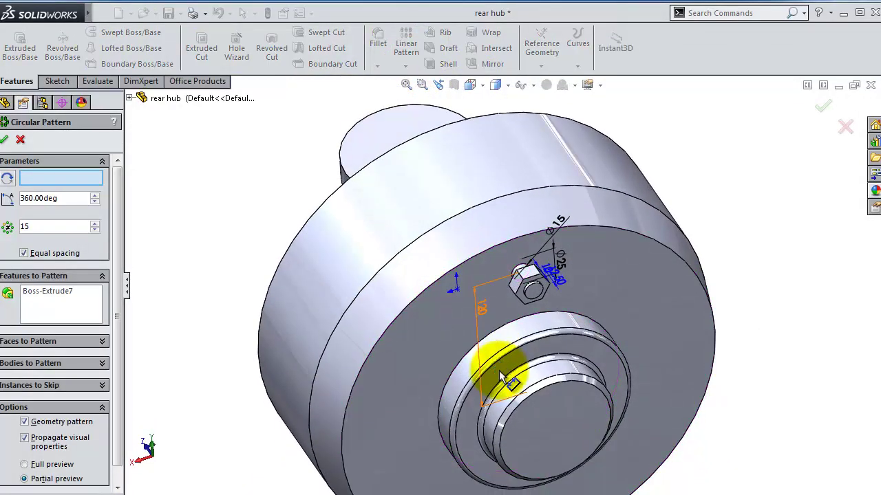
{"action": "left_click", "coordinate": [563, 319]}
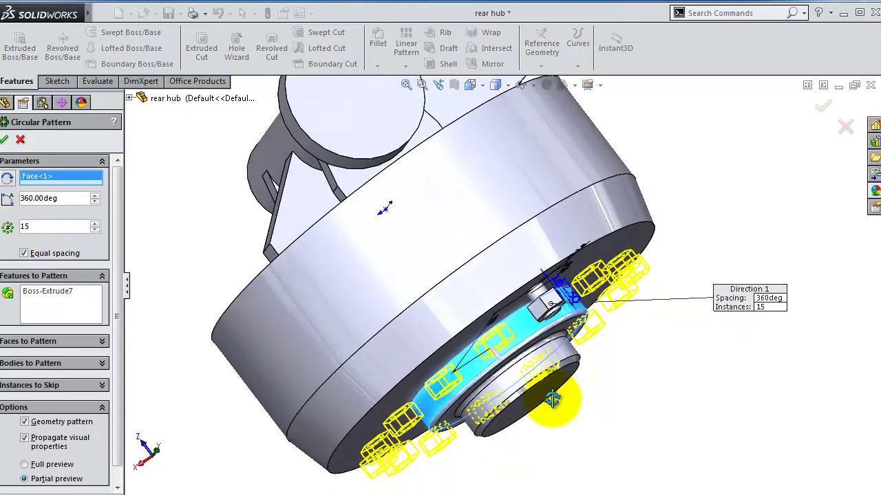
{"action": "middle_click_drag", "start_coordinate": [563, 354], "coordinate": [550, 344]}
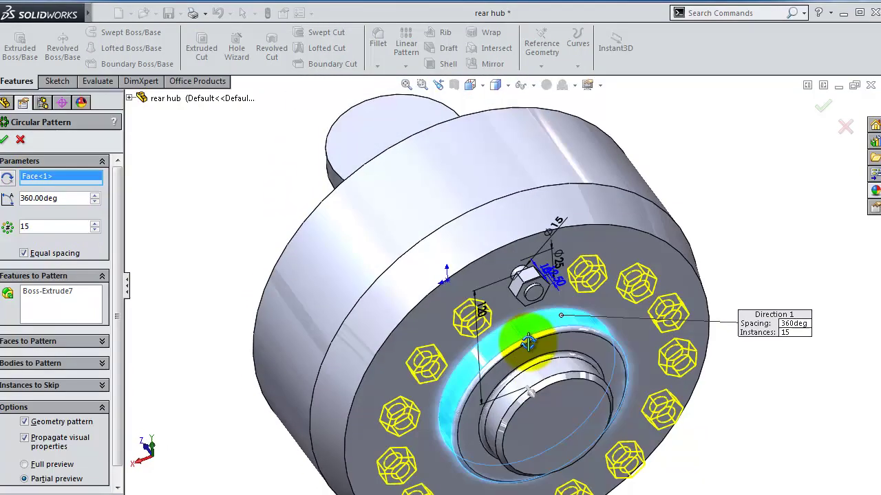
{"action": "left_click", "coordinate": [128, 100]}
{"action": "left_click", "coordinate": [189, 333]}
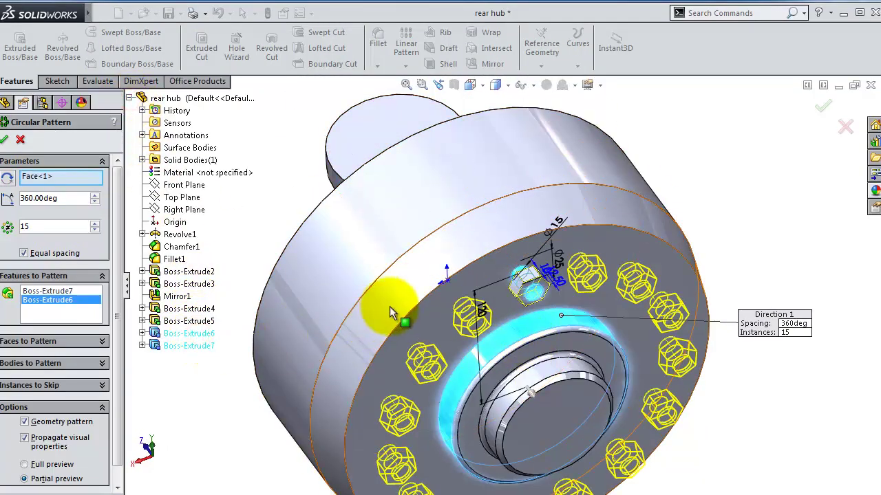
{"action": "middle_click_drag", "start_coordinate": [389, 309], "coordinate": [821, 89]}
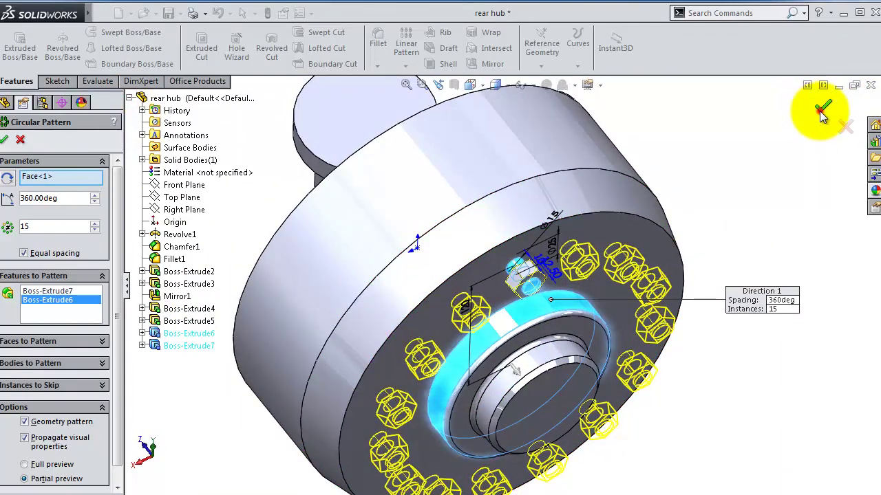
{"action": "left_click", "coordinate": [822, 113]}
{"action": "mouse_move", "coordinate": [770, 314]}
{"action": "middle_mouse_down"}
{"action": "mouse_move", "coordinate": [721, 329]}
{"action": "mouse_move", "coordinate": [719, 306]}
{"action": "middle_mouse_up"}
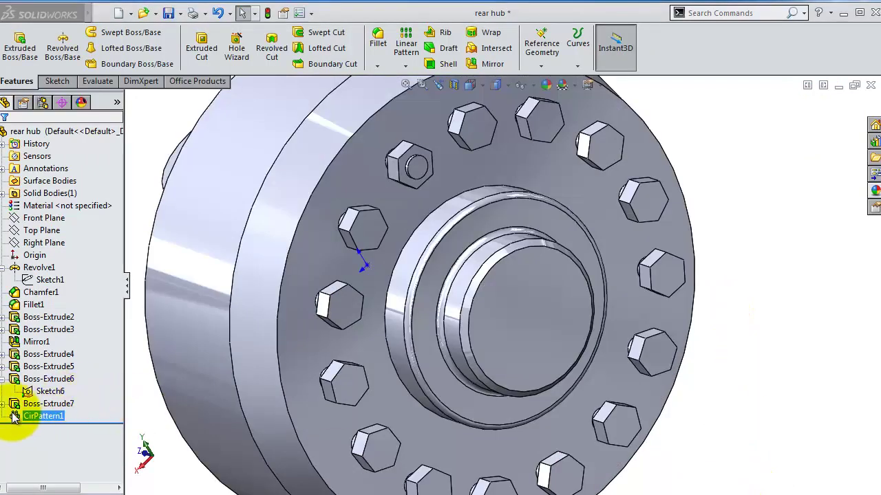
Edit CirPattern1 to uncheck Geometry pattern, then inspect the hub from the back.
{"action": "left_click", "coordinate": [41, 415]}
{"action": "left_click", "coordinate": [24, 393]}
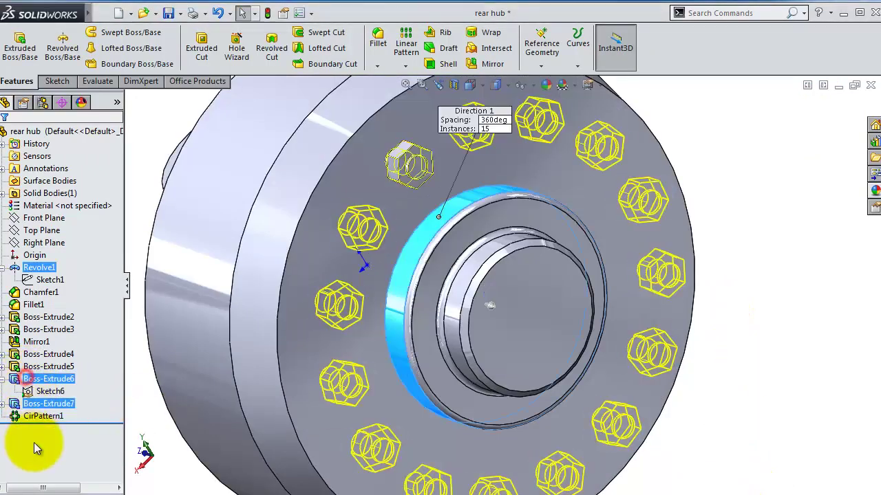
{"action": "left_click", "coordinate": [24, 443]}
{"action": "left_click", "coordinate": [5, 141]}
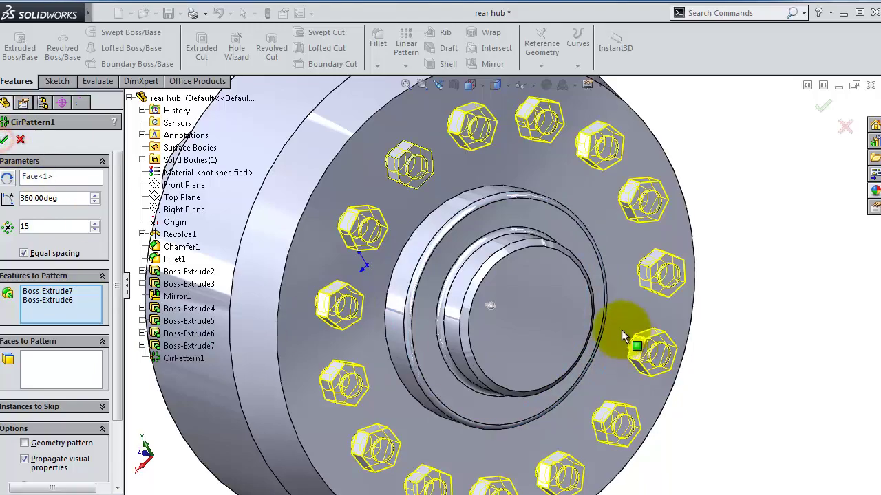
{"action": "left_click", "coordinate": [750, 324]}
{"action": "mouse_move", "coordinate": [750, 324]}
{"action": "middle_mouse_down"}
{"action": "mouse_move", "coordinate": [704, 227]}
{"action": "mouse_move", "coordinate": [754, 368]}
{"action": "middle_mouse_up"}
{"action": "scroll", "coordinate": [753, 368], "scroll_direction": "down", "scroll_amount": 3}
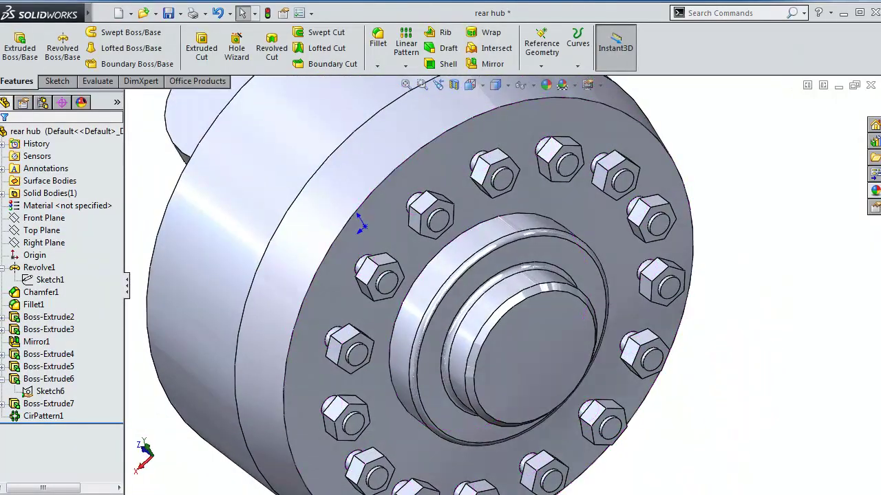
{"action": "scroll", "coordinate": [584, 359], "scroll_direction": "down", "scroll_amount": 2}
{"action": "mouse_move", "coordinate": [584, 360]}
{"action": "middle_mouse_down"}
{"action": "mouse_move", "coordinate": [515, 305]}
{"action": "mouse_move", "coordinate": [350, 346]}
{"action": "mouse_move", "coordinate": [456, 364]}
{"action": "mouse_move", "coordinate": [399, 388]}
{"action": "middle_mouse_up"}
Apply a black appearance to the Revolve1 hub body.
{"action": "left_click", "coordinate": [398, 387]}
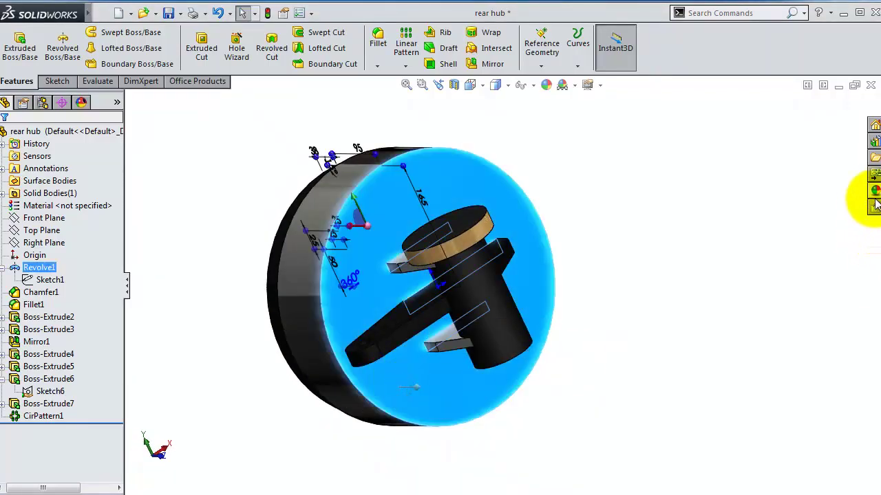
{"action": "left_click", "coordinate": [874, 198]}
{"action": "left_click", "coordinate": [778, 347]}
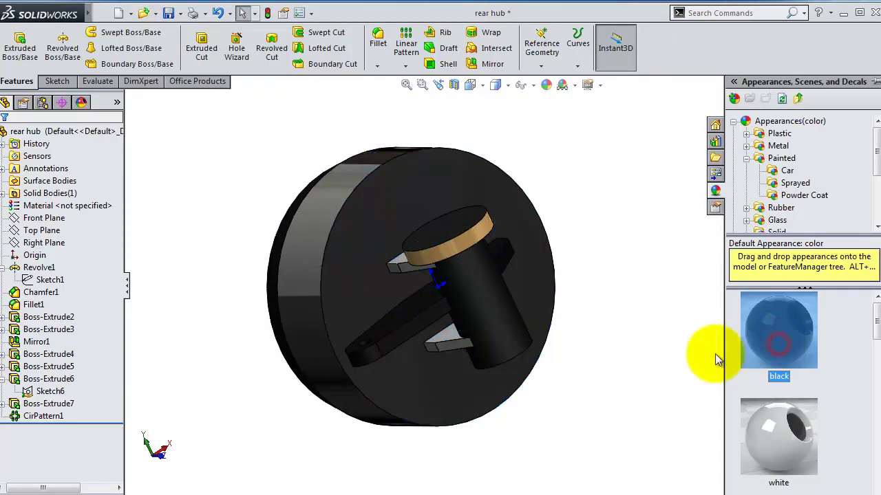
{"action": "mouse_move", "coordinate": [708, 354]}
{"action": "middle_mouse_down"}
{"action": "mouse_move", "coordinate": [615, 338]}
{"action": "mouse_move", "coordinate": [658, 291]}
{"action": "mouse_move", "coordinate": [640, 361]}
{"action": "mouse_move", "coordinate": [546, 358]}
{"action": "mouse_move", "coordinate": [708, 334]}
{"action": "mouse_move", "coordinate": [731, 403]}
{"action": "mouse_move", "coordinate": [612, 390]}
{"action": "mouse_move", "coordinate": [635, 393]}
{"action": "middle_mouse_up"}
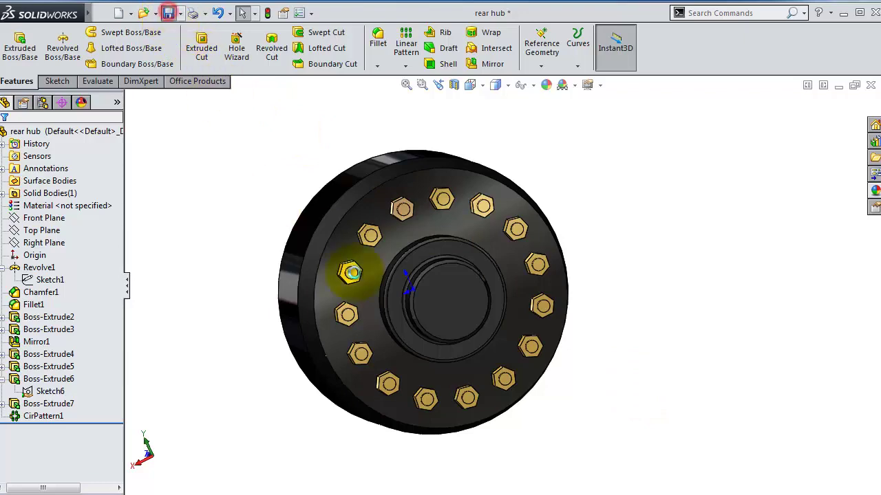
{"action": "mouse_move", "coordinate": [560, 358]}
{"action": "middle_mouse_down"}
{"action": "mouse_move", "coordinate": [621, 355]}
{"action": "mouse_move", "coordinate": [649, 337]}
{"action": "mouse_move", "coordinate": [658, 357]}
{"action": "middle_mouse_up"}
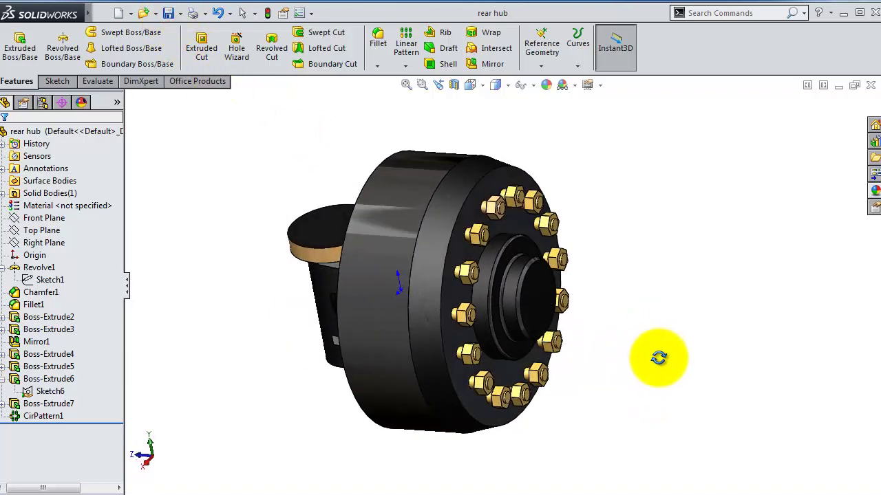